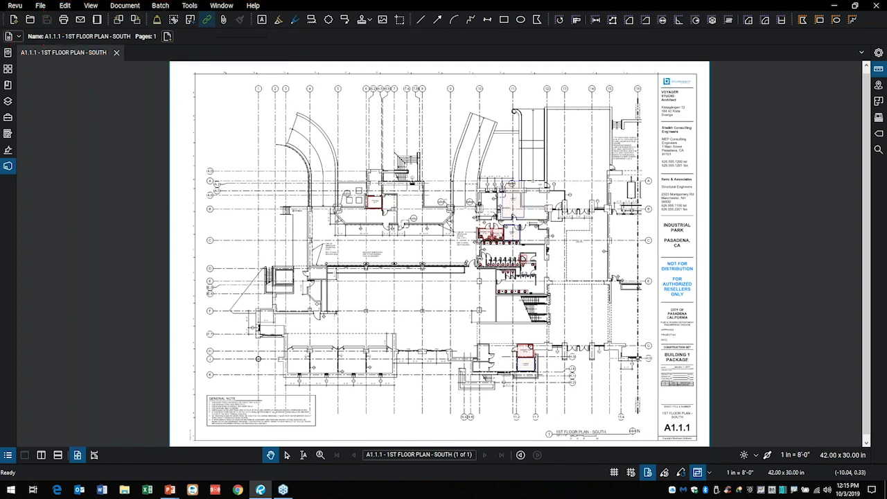
pyautogui.click(40, 5)
pyautogui.moveTo(91, 6)
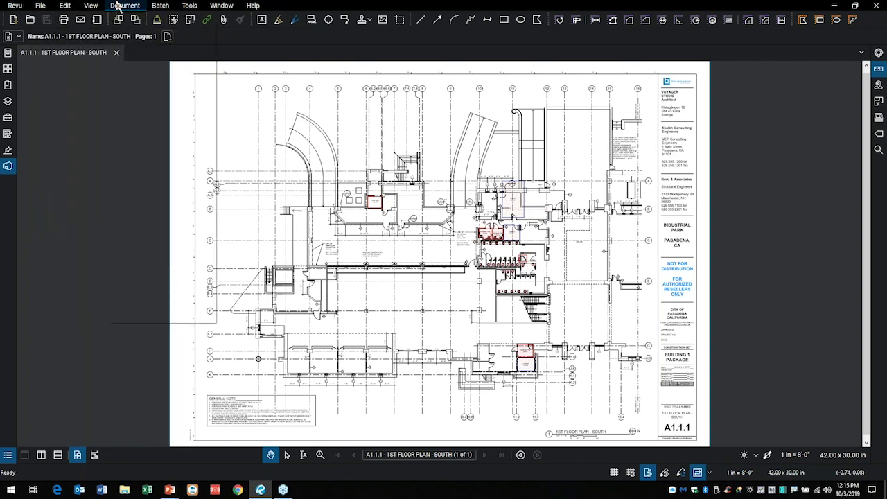
pyautogui.moveTo(159, 7)
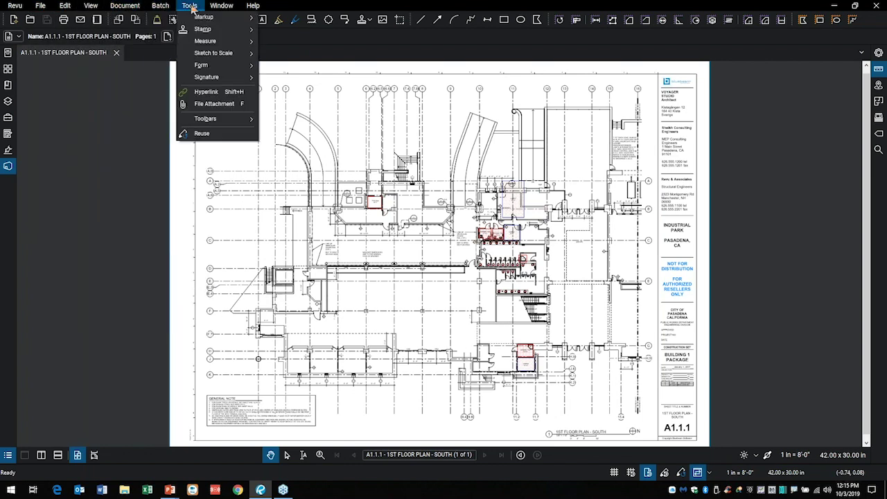
pyautogui.moveTo(215, 9)
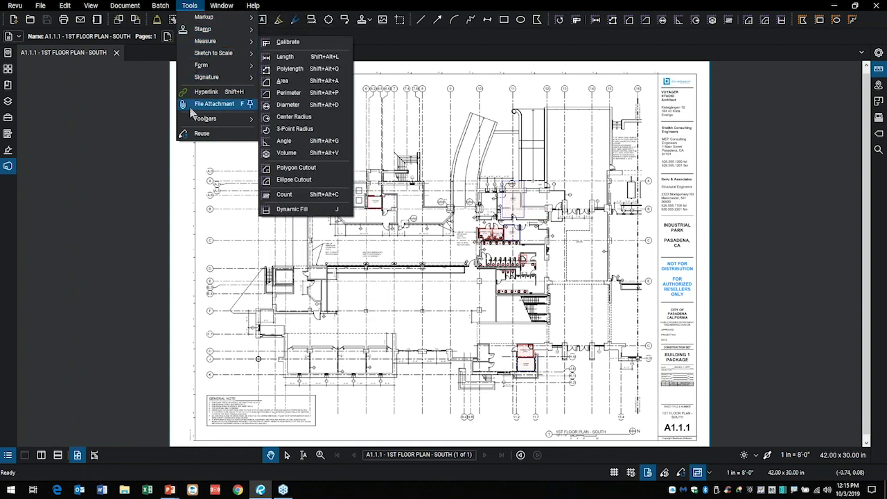
pyautogui.click(125, 105)
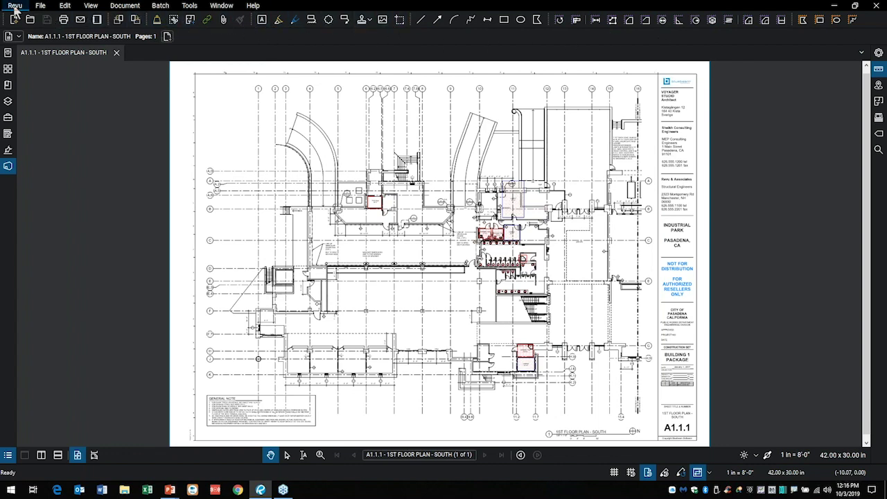
# Look over the list of available profiles and the restroom area of the A1.1.1 floor plan.
pyautogui.click(15, 5)
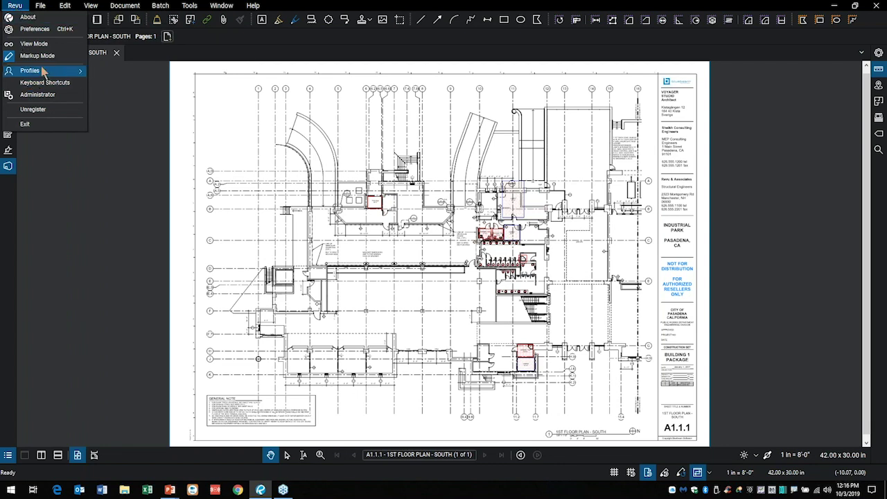
pyautogui.moveTo(43, 72)
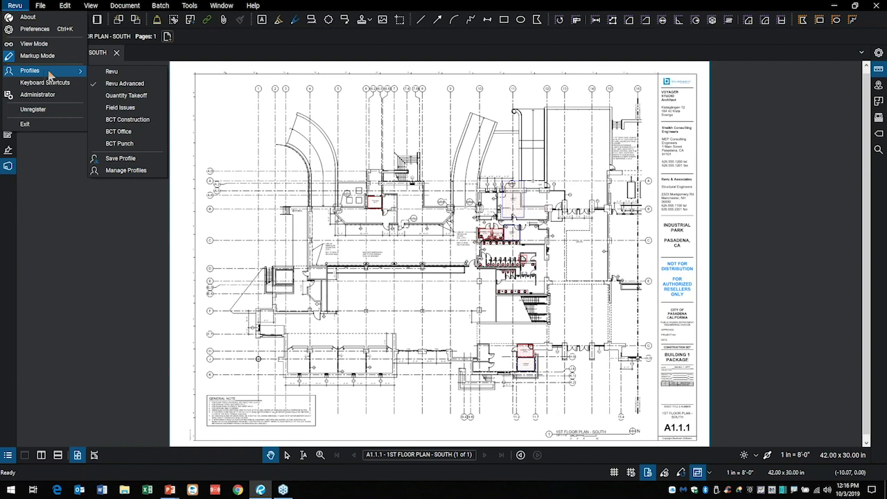
pyautogui.click(141, 97)
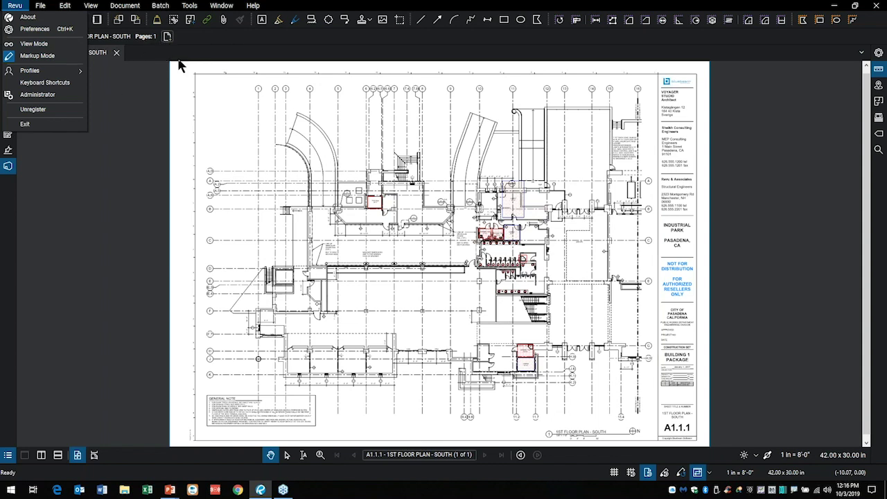
pyautogui.scroll(1, 516, 269)
pyautogui.scroll(6, 516, 249)
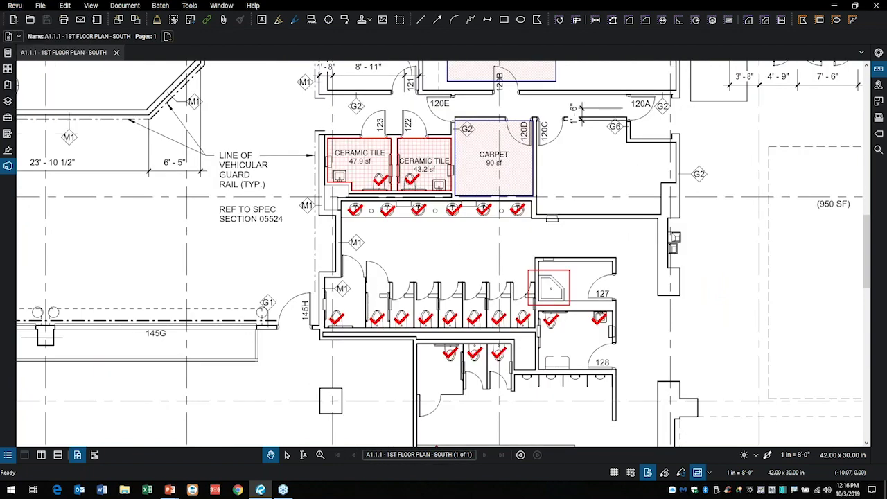
# Switch to the presentation and back to Bluebeam Revu, and change Revu from View Mode to Markup Mode.
pyautogui.hotkey('alt', 'Tab')
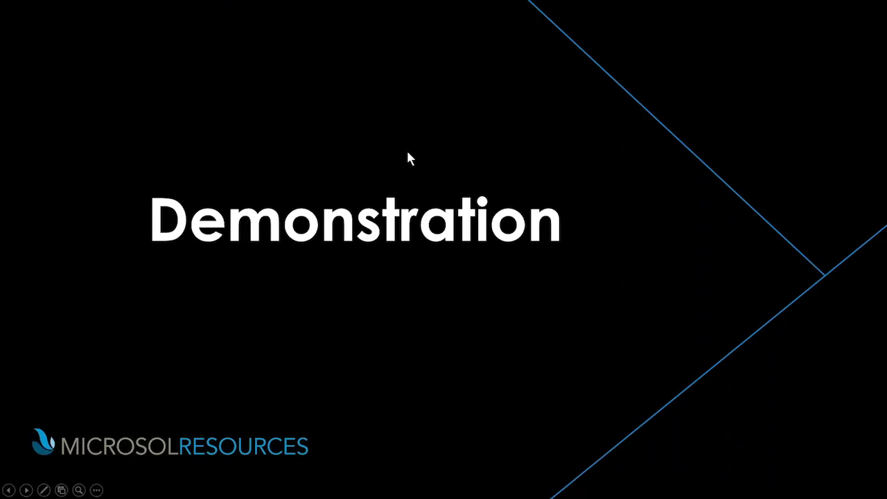
pyautogui.hotkey('alt', 'Tab')
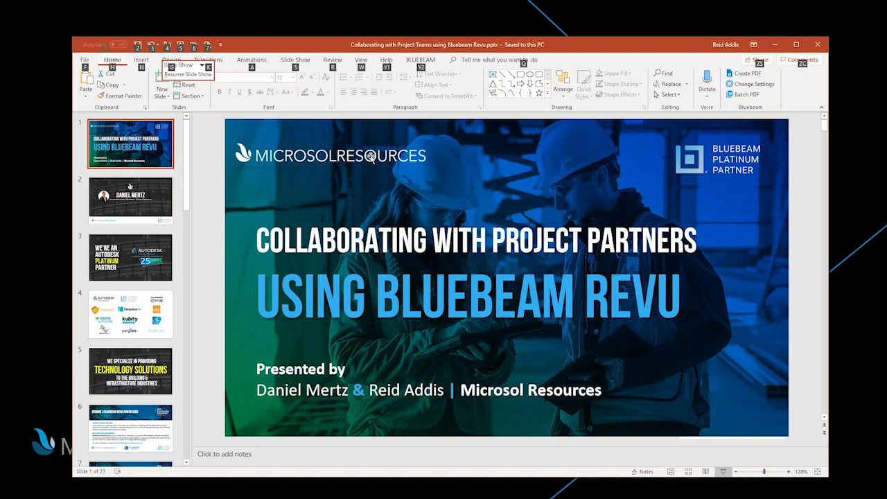
pyautogui.hotkey('alt', 'Tab')
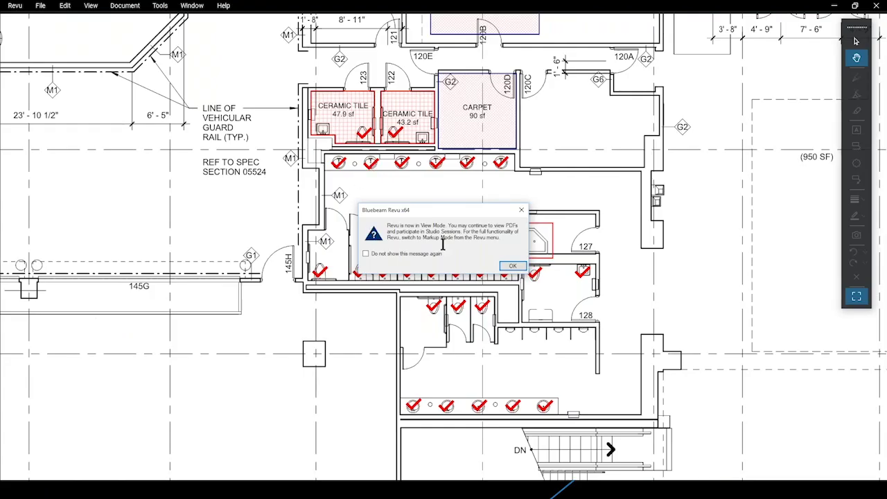
pyautogui.click(521, 210)
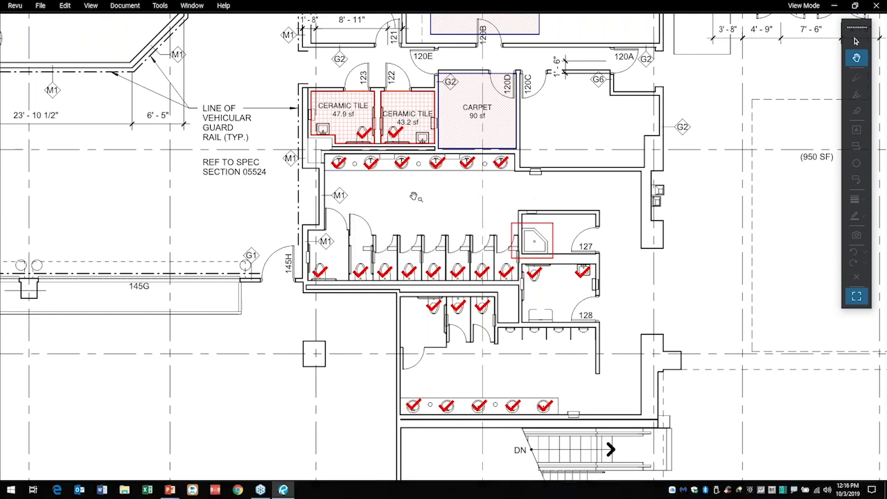
pyautogui.click(19, 8)
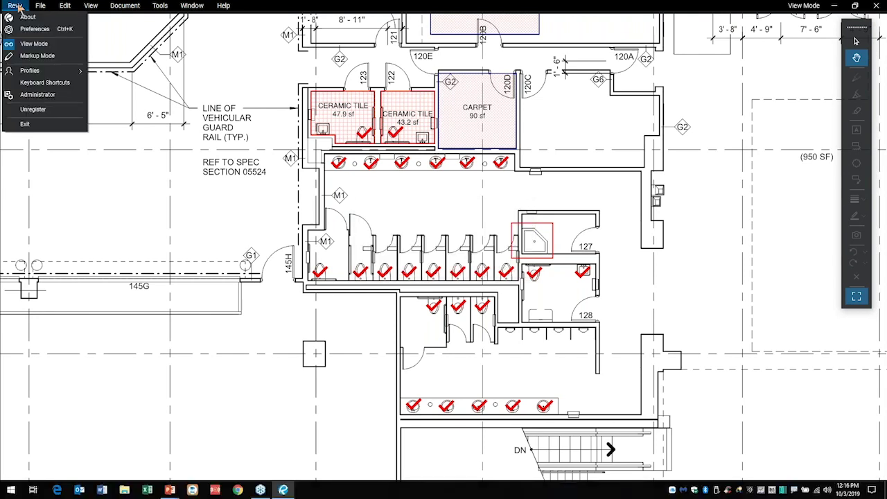
pyautogui.click(23, 62)
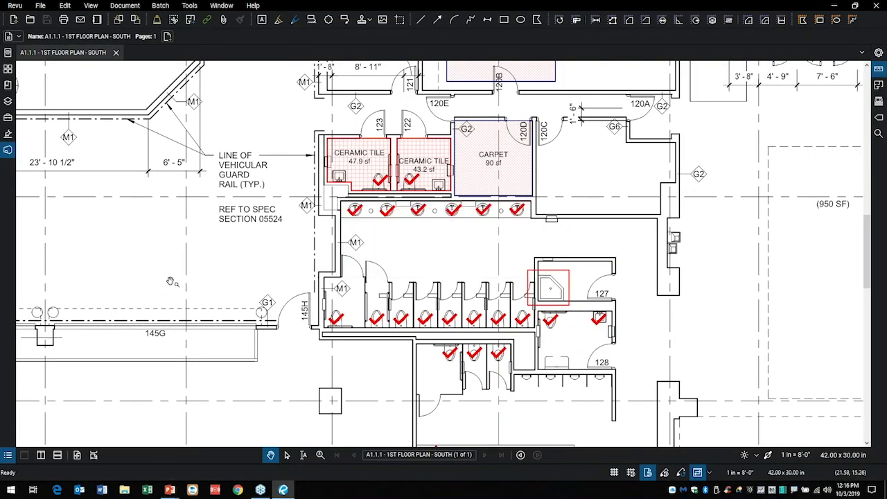
# Select the 43.2 sf ceramic tile area measurement and examine its markup properties.
pyautogui.click(425, 154)
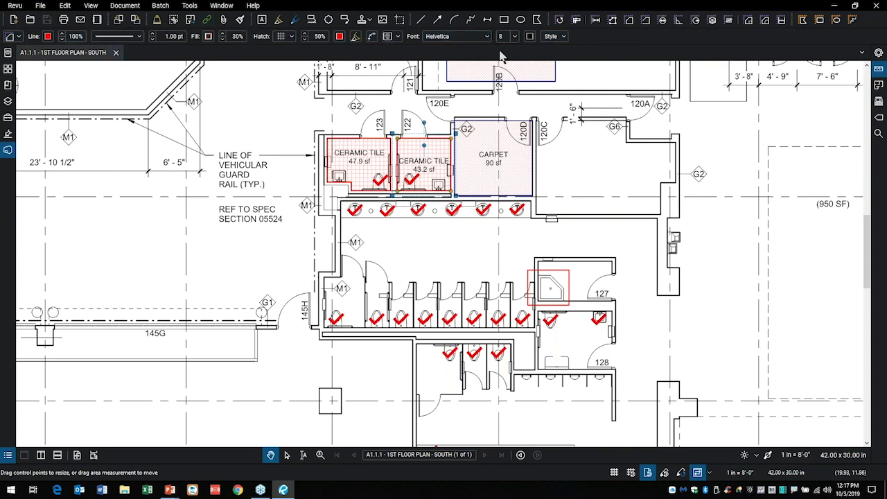
pyautogui.moveTo(538, 23)
pyautogui.mouseDown()
pyautogui.moveTo(100, 14)
pyautogui.moveTo(2, 36)
pyautogui.moveTo(530, 72)
pyautogui.moveTo(589, 29)
pyautogui.moveTo(519, 19)
pyautogui.mouseUp()
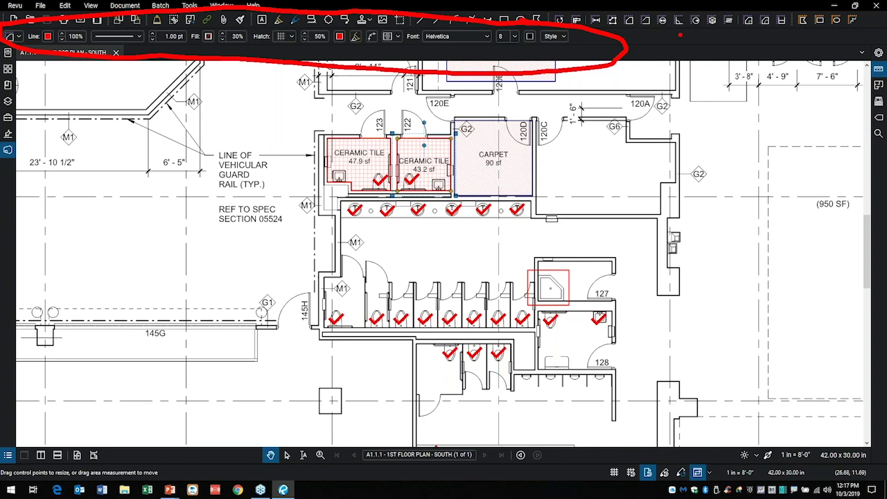
pyautogui.press('Escape')
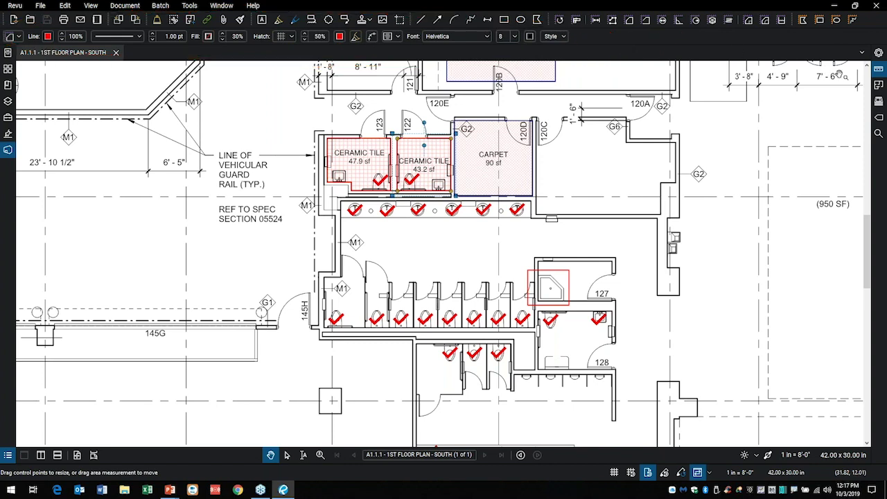
pyautogui.click(878, 55)
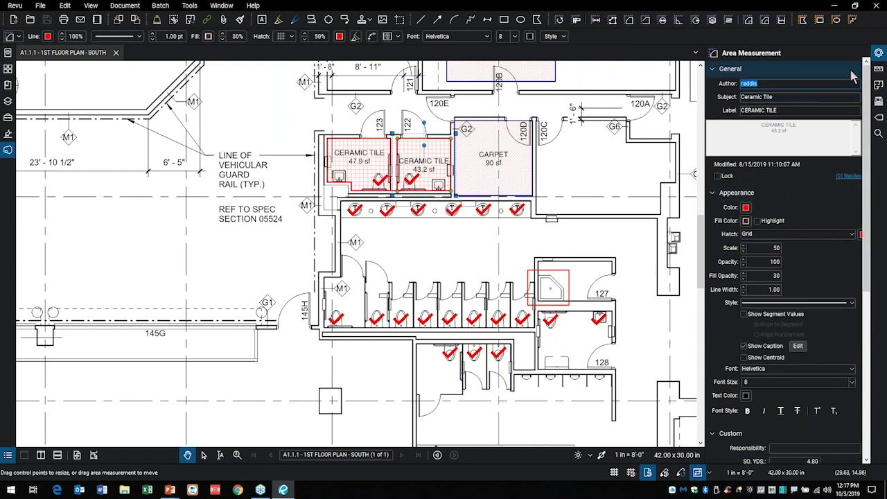
pyautogui.click(879, 53)
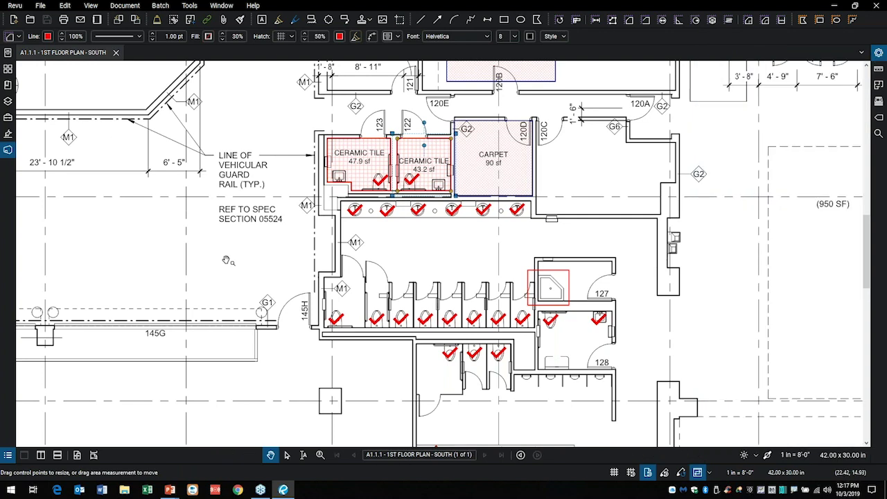
# Open A1.3.0 - ROOF PLAN.pdf and A2.2.1 - LEVEL 02 FLOOR PLAN_REV1.pdf from the Demo file category.
pyautogui.moveTo(239, 255); pyautogui.dragTo(247, 260)
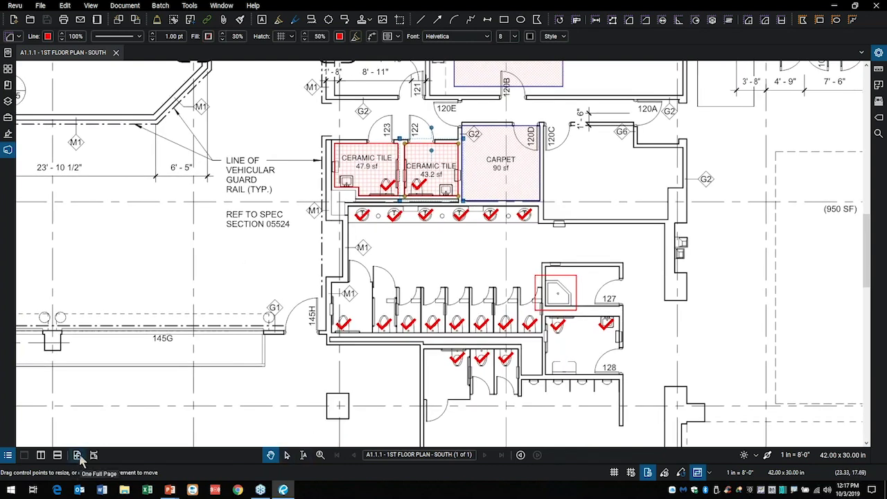
pyautogui.scroll(-5, 390, 302)
pyautogui.scroll(2, 404, 305)
pyautogui.moveTo(404, 305); pyautogui.dragTo(452, 251)
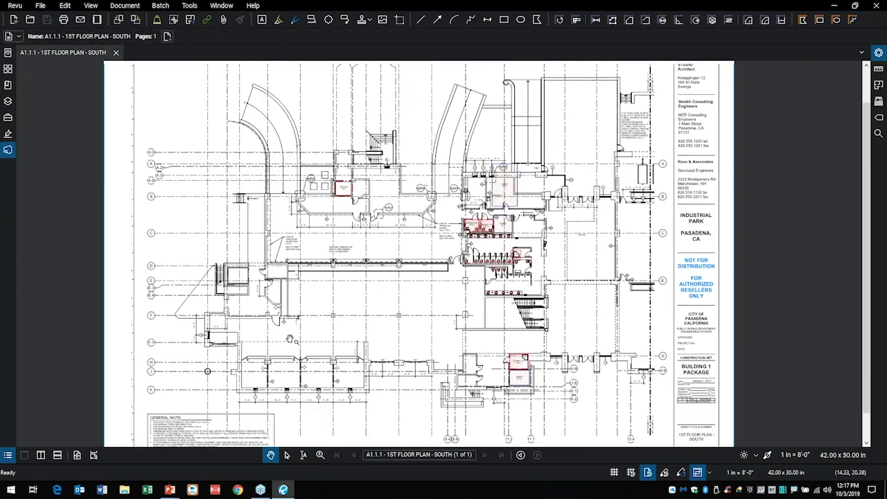
pyautogui.click(8, 58)
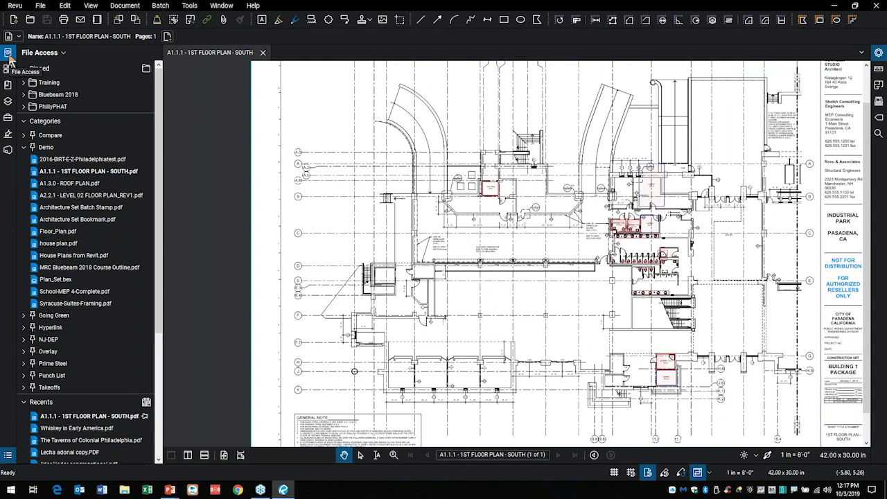
pyautogui.moveTo(69, 186)
pyautogui.click(69, 184)
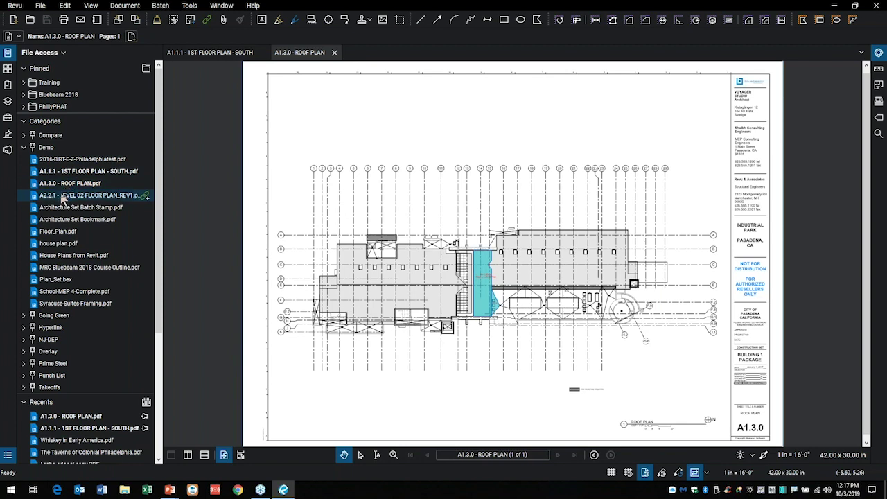
pyautogui.click(62, 197)
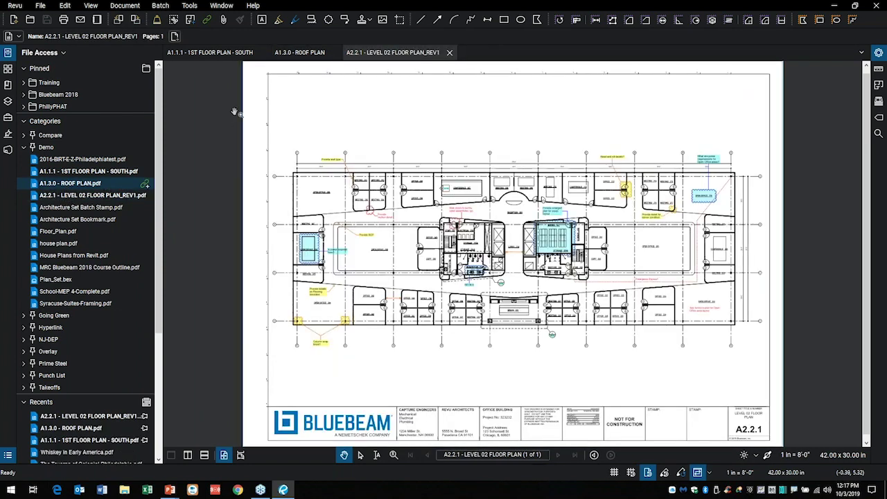
# View the open A1.1.1, A1.3.0 and A2.2.1 drawings one after another.
pyautogui.click(242, 58)
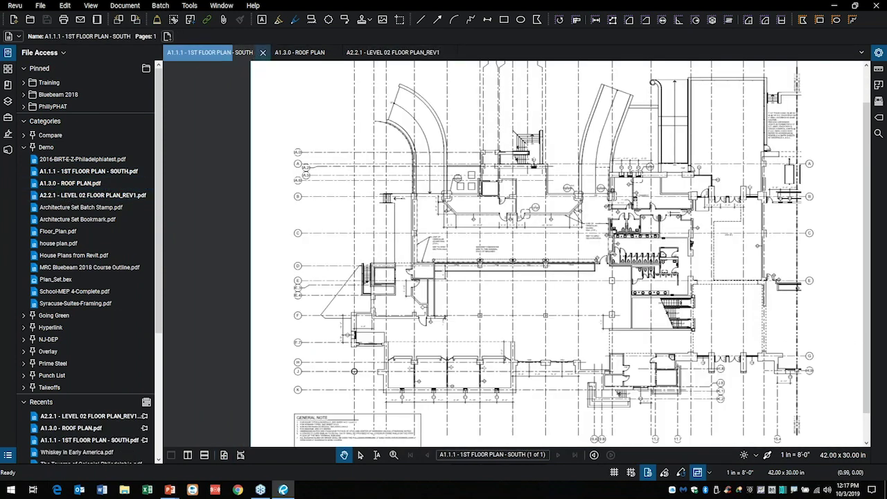
pyautogui.click(305, 55)
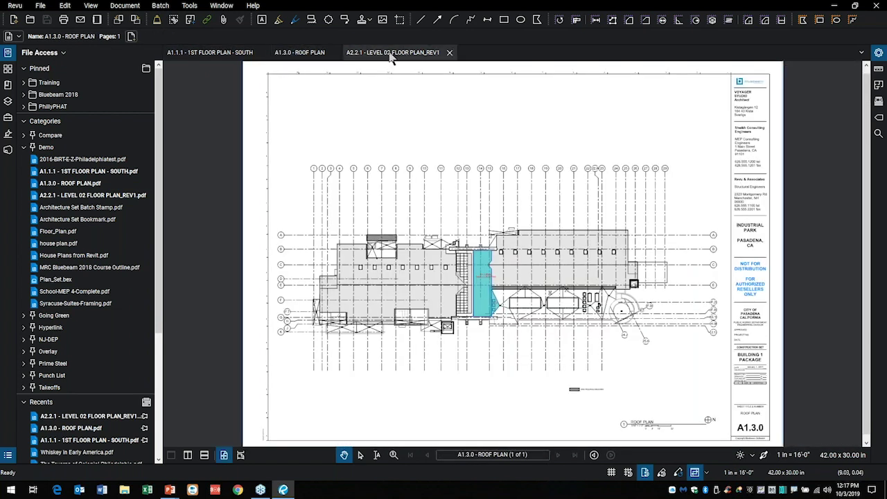
pyautogui.click(391, 56)
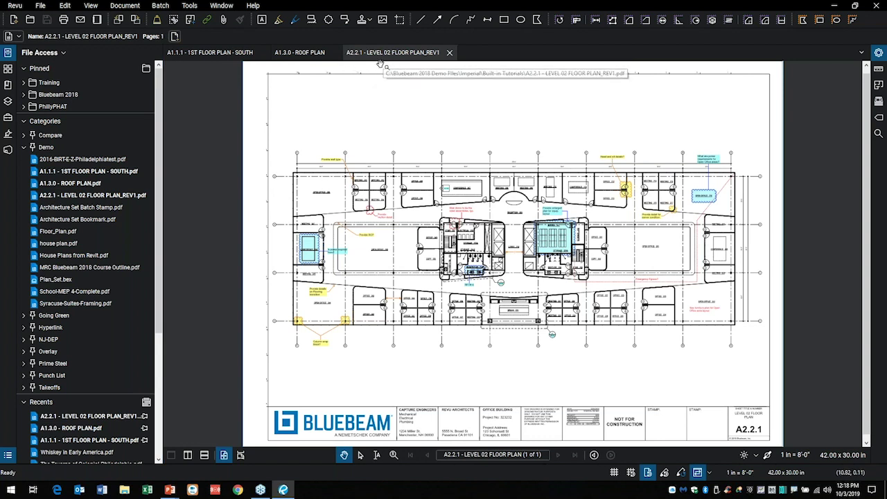
# Show the page thumbnails of the Level 02 floor plan, and collapse them to give the drawing the full width.
pyautogui.click(8, 67)
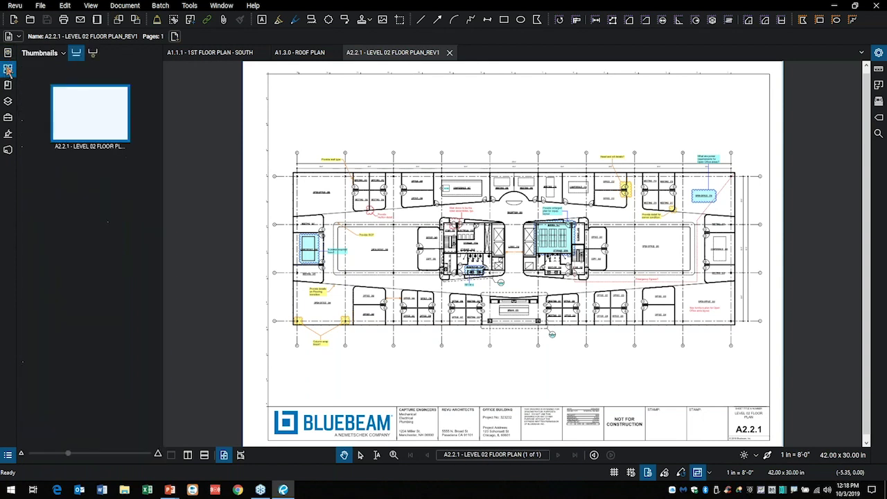
pyautogui.click(8, 68)
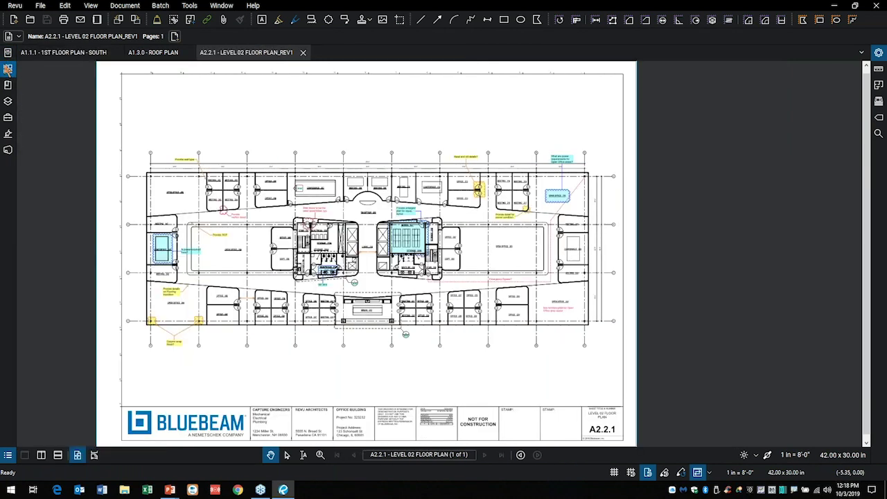
pyautogui.click(7, 56)
pyautogui.click(8, 56)
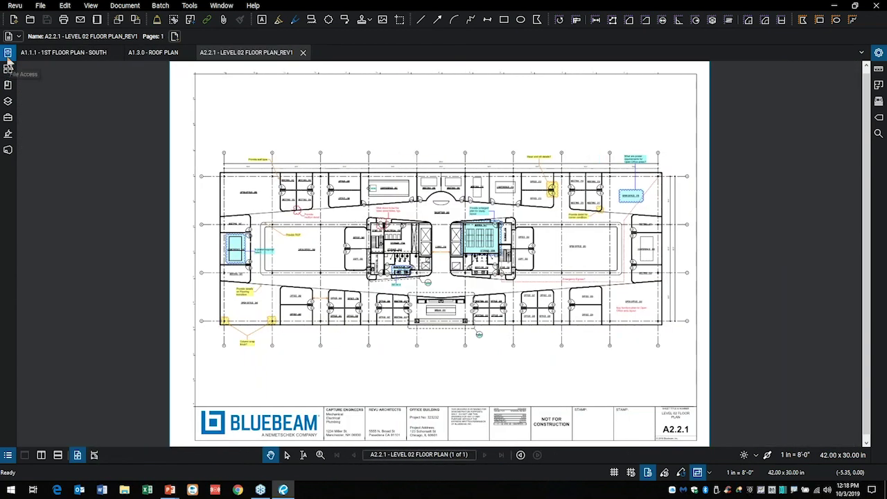
# Return to the A1.1.1 - 1ST FLOOR PLAN - SOUTH drawing and look over the available markup and measurement tools.
pyautogui.click(48, 56)
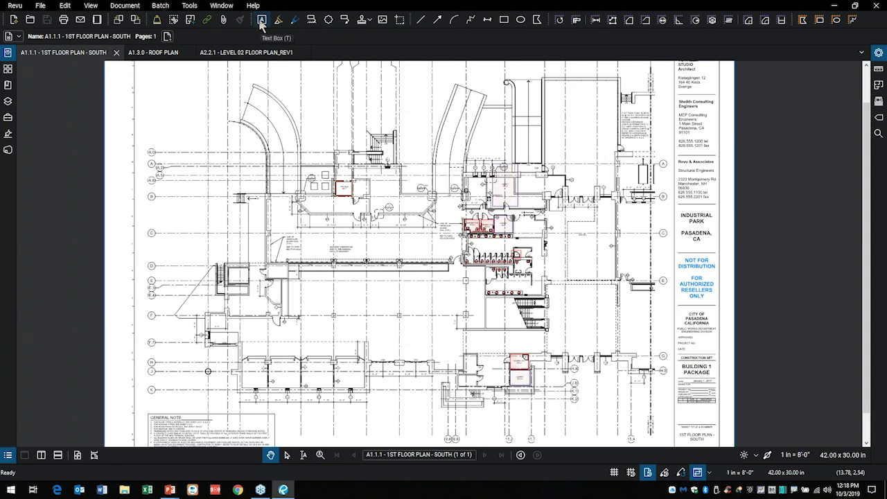
pyautogui.moveTo(355, 5)
pyautogui.mouseDown()
pyautogui.moveTo(197, 32)
pyautogui.moveTo(649, 61)
pyautogui.moveTo(599, 4)
pyautogui.moveTo(298, 11)
pyautogui.mouseUp()
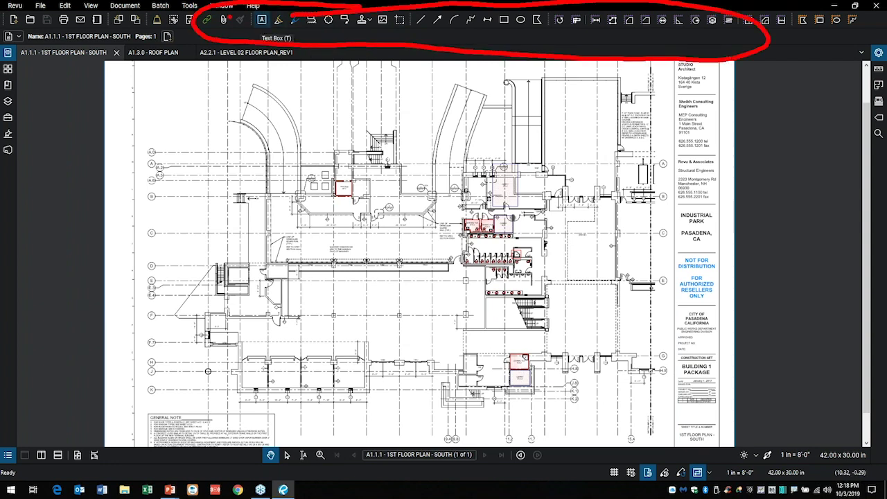
pyautogui.press('Escape')
pyautogui.click(189, 5)
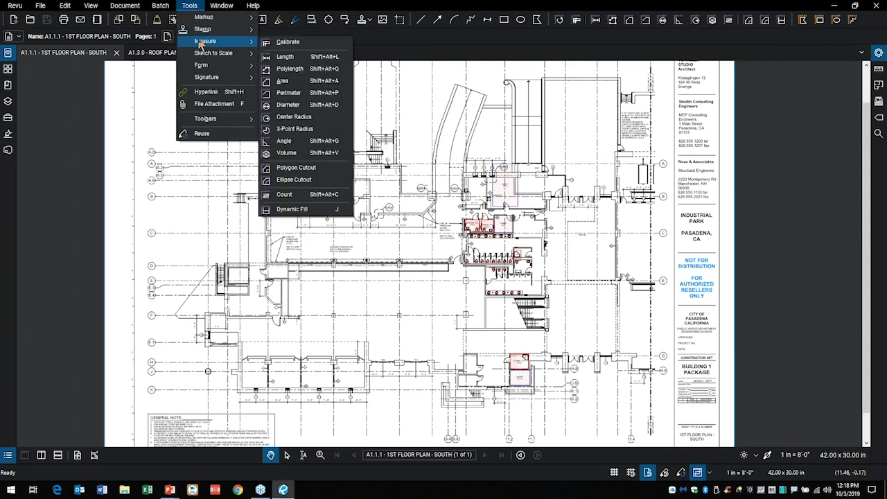
# Show the Tool Chest and look through the custom tool set's saved markups.
pyautogui.click(8, 118)
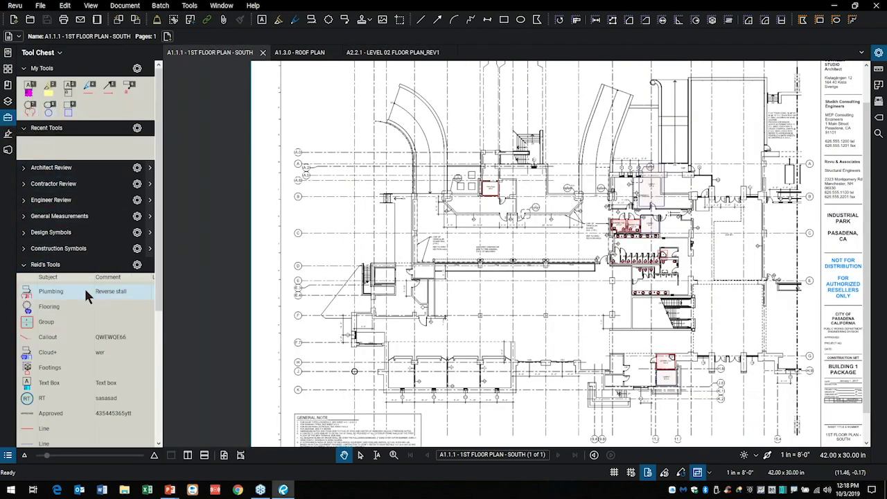
pyautogui.scroll(-6, 84, 287)
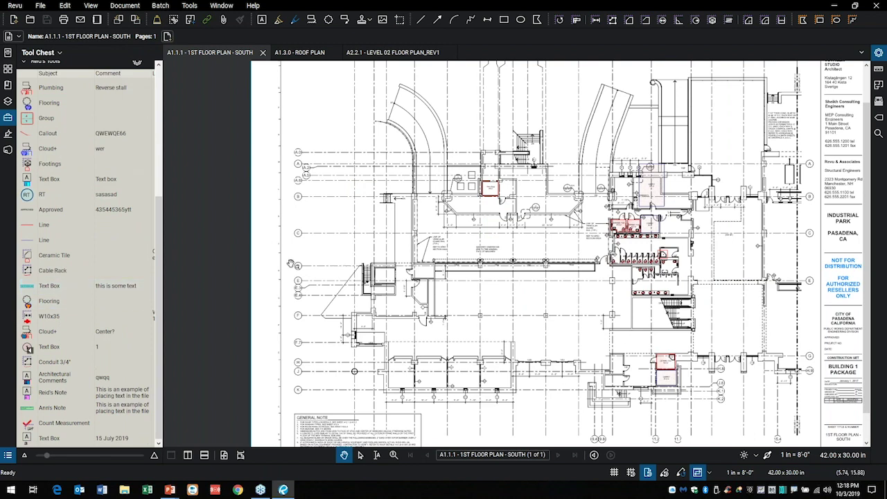
# Measure the floor area of room 127 with the saved Ceramic Tile tool on the A1.1.1 first floor plan.
pyautogui.scroll(1, 644, 249)
pyautogui.scroll(7, 643, 248)
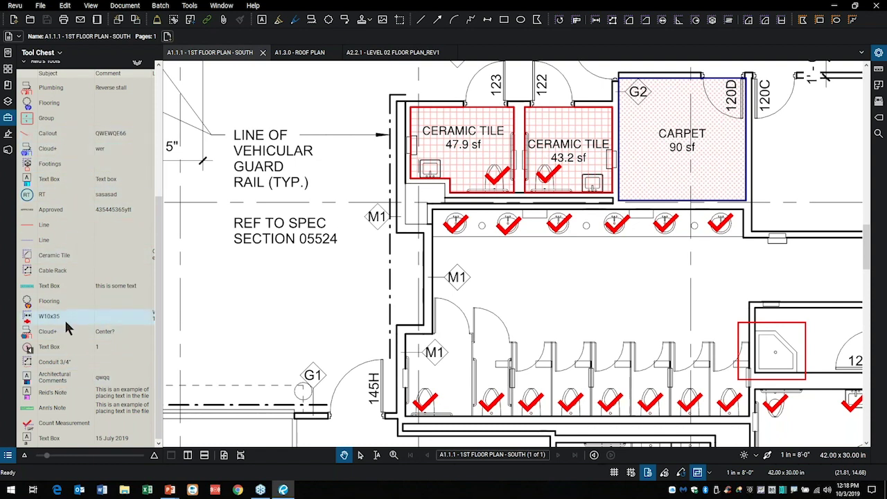
pyautogui.scroll(5, 44, 387)
pyautogui.scroll(-5, 44, 387)
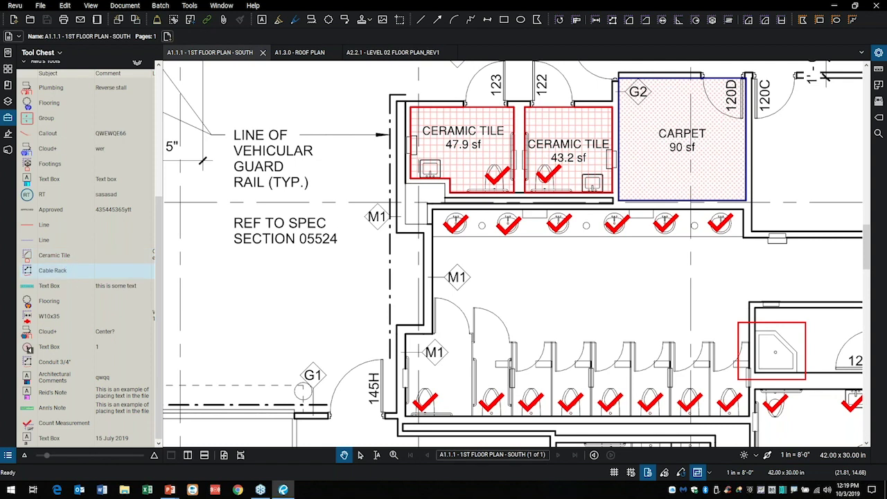
pyautogui.moveTo(554, 294); pyautogui.dragTo(295, 209)
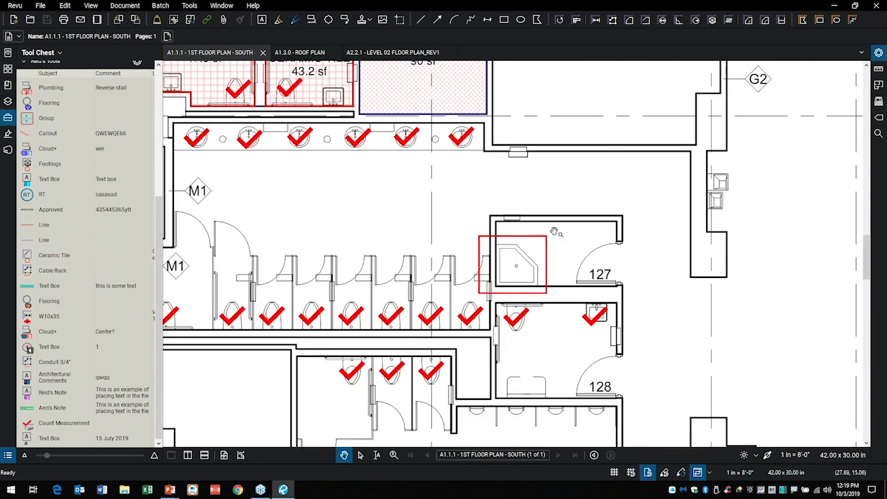
pyautogui.click(54, 256)
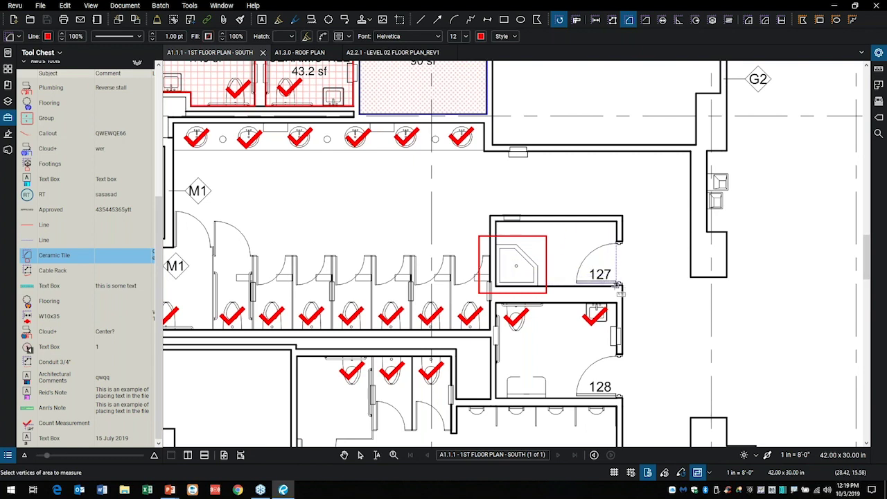
pyautogui.click(619, 285)
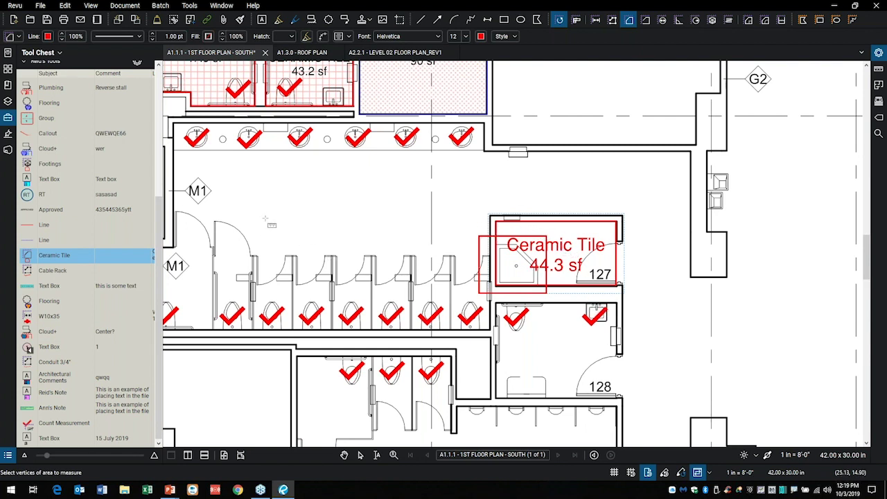
pyautogui.press('Escape')
pyautogui.press('Escape')
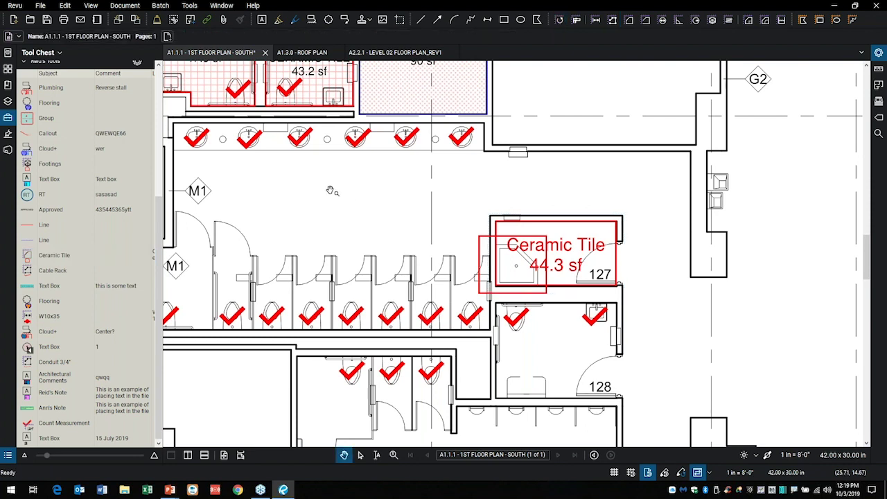
# Copy the hatched formatting of the ceramic tile area in room 122 onto the Ceramic Tile area in room 127.
pyautogui.scroll(1, 329, 191)
pyautogui.scroll(-1, 328, 191)
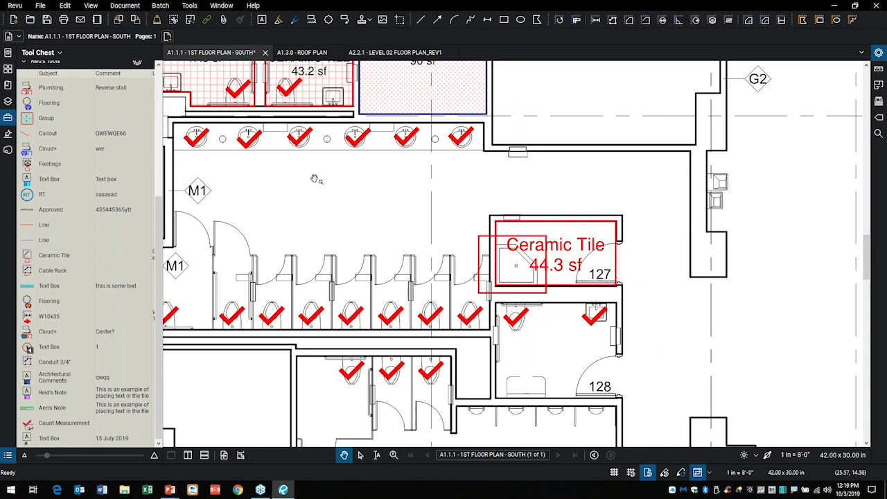
pyautogui.moveTo(447, 222); pyautogui.dragTo(525, 303)
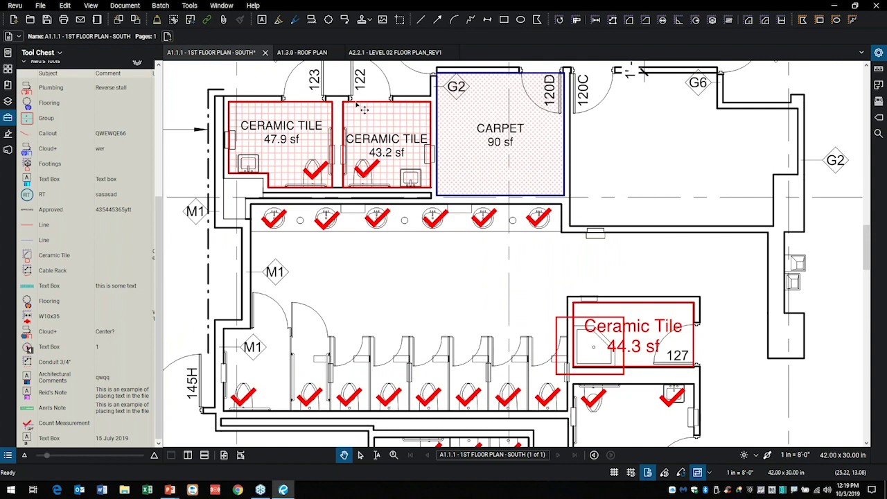
pyautogui.click(386, 124)
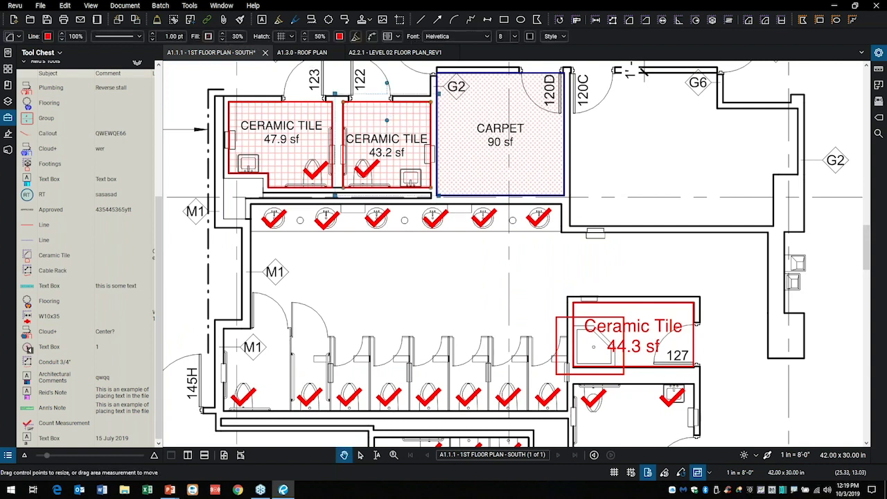
pyautogui.click(241, 20)
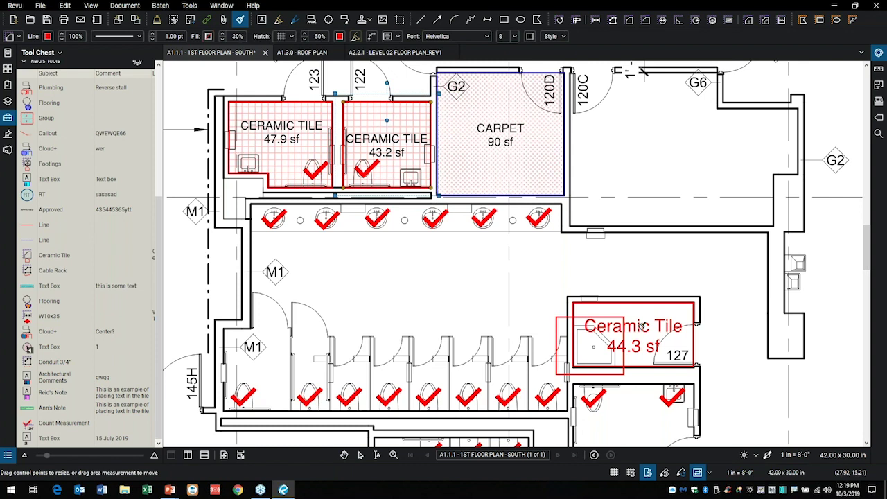
pyautogui.click(641, 326)
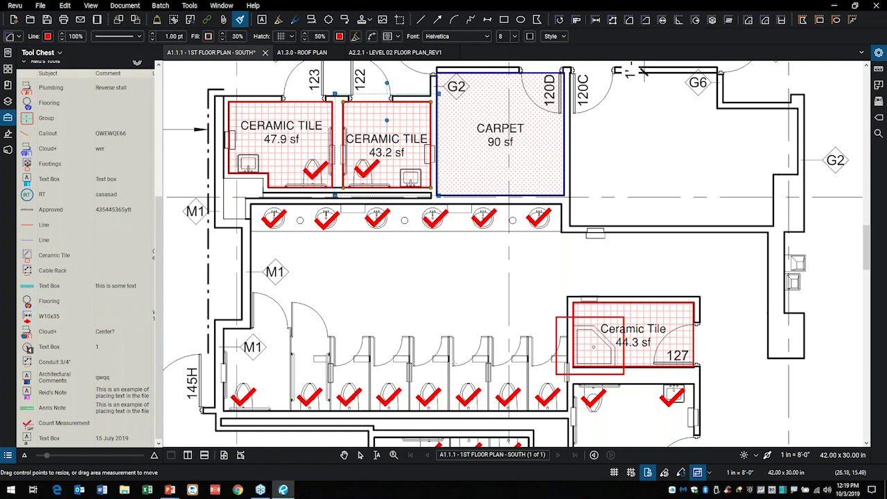
pyautogui.press('Escape')
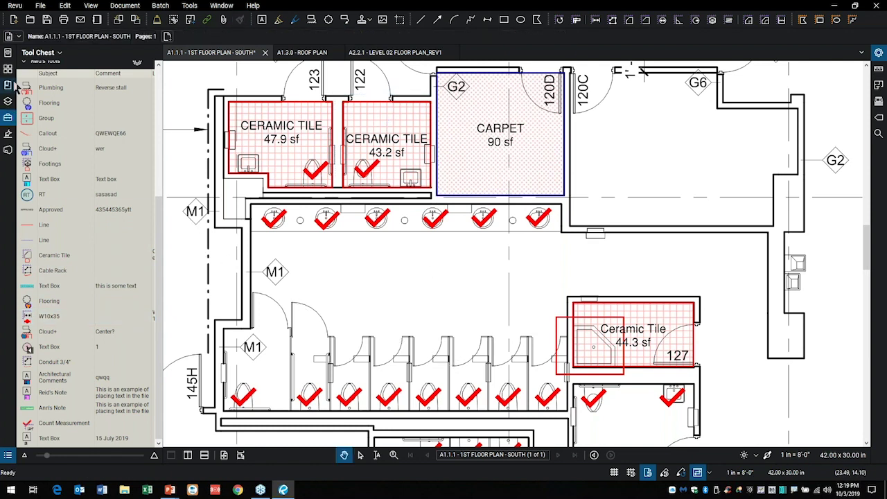
# Hide the Tool Chest, and show the Markups List enlarged enough to read more rows.
pyautogui.click(8, 119)
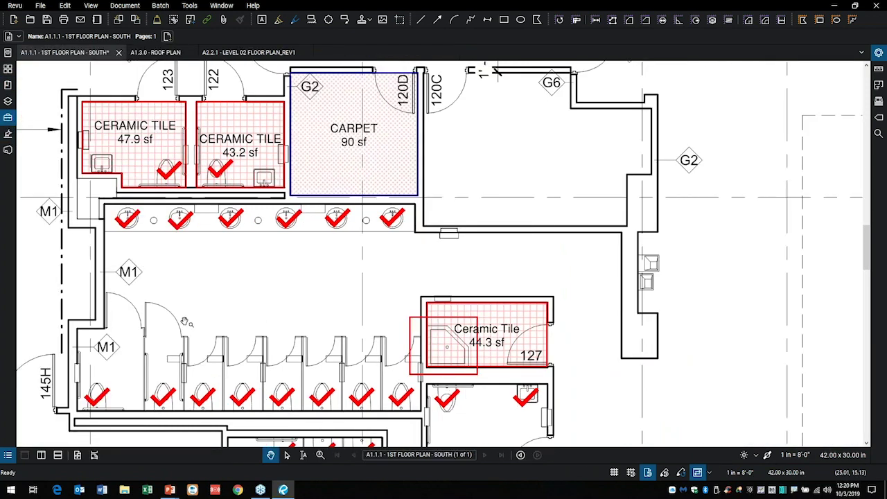
pyautogui.scroll(-2, 224, 289)
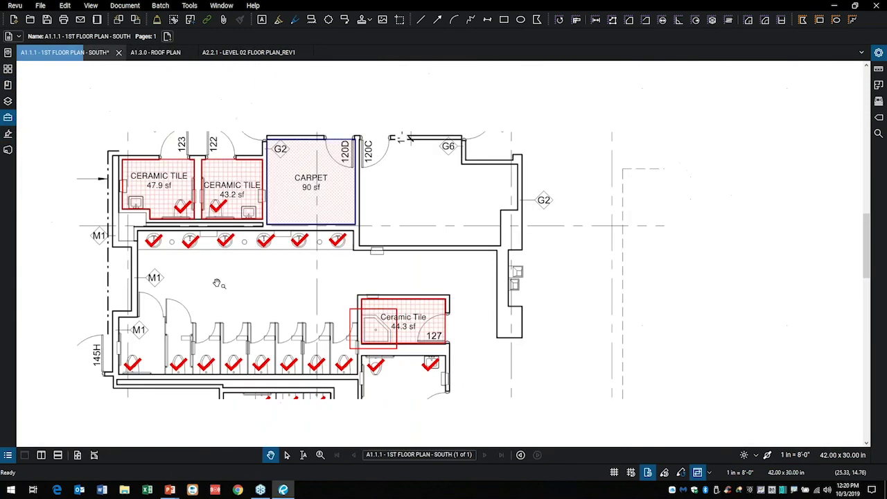
pyautogui.moveTo(301, 278); pyautogui.dragTo(483, 230)
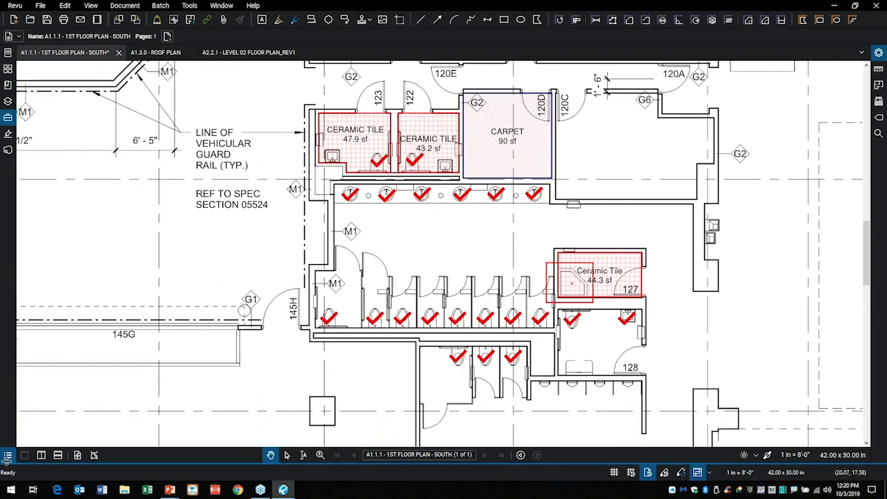
pyautogui.click(7, 456)
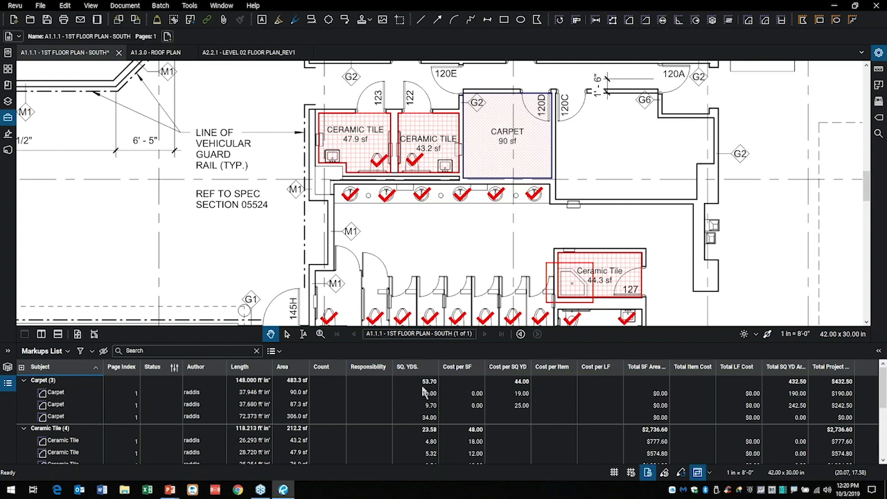
pyautogui.moveTo(450, 343); pyautogui.dragTo(443, 294)
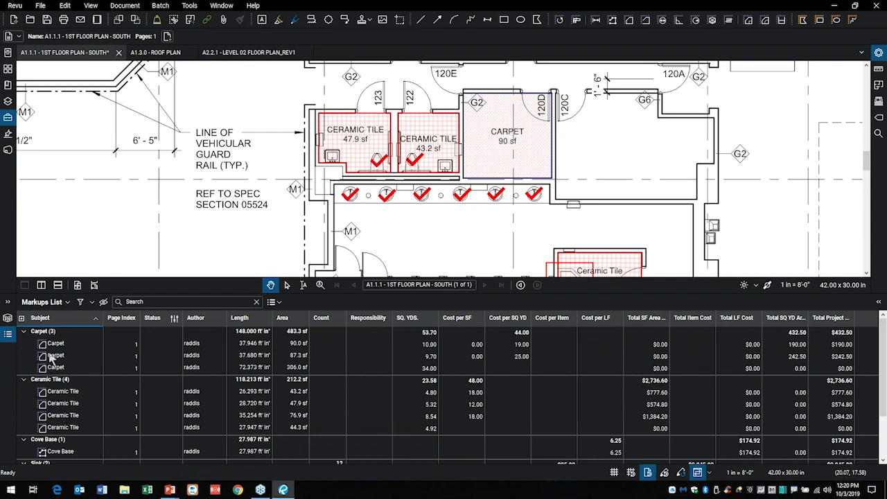
# Look over the Markups List's column, markup and capture options, and review the quantities and costs for each subject.
pyautogui.click(68, 302)
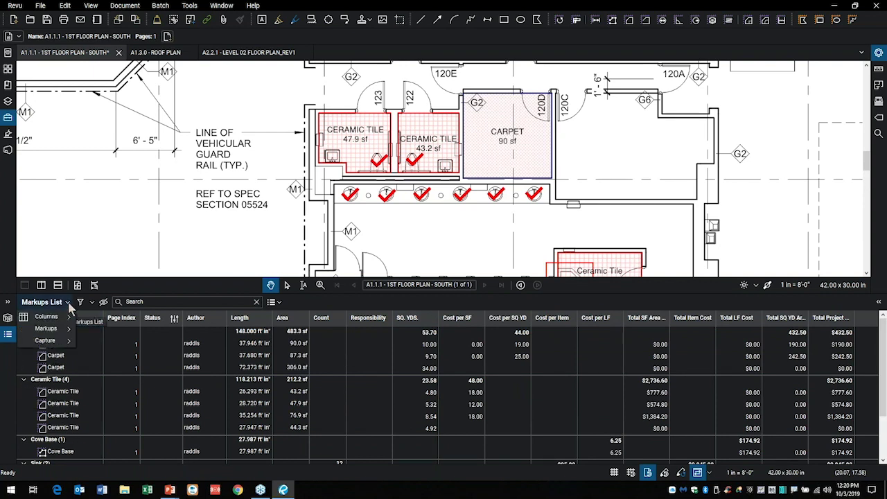
pyautogui.moveTo(61, 319)
pyautogui.scroll(-2, 830, 445)
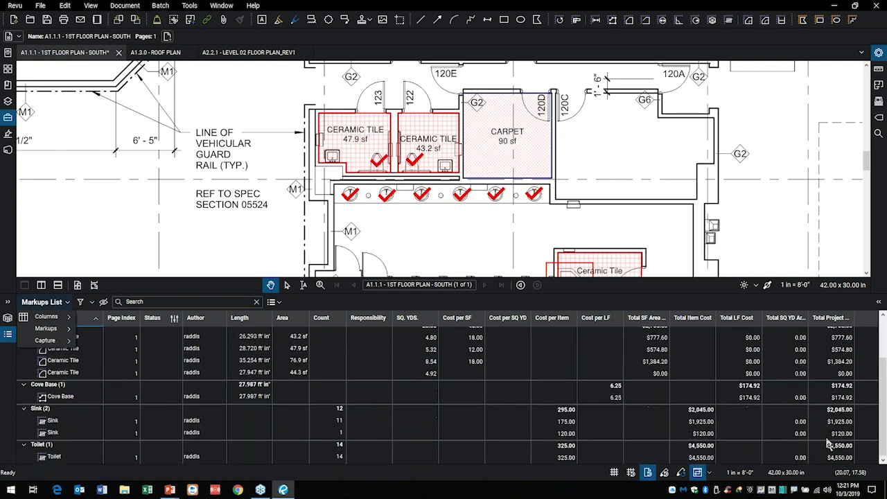
pyautogui.scroll(2, 835, 451)
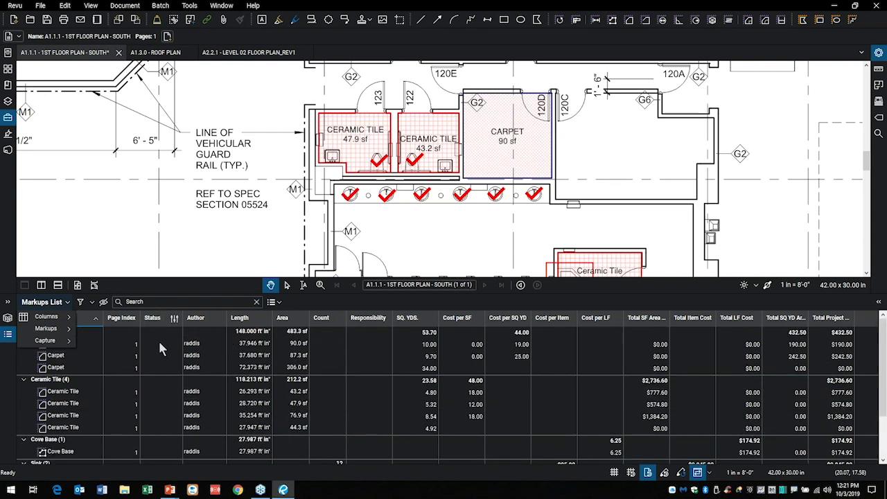
pyautogui.scroll(-2, 378, 399)
pyautogui.scroll(2, 377, 402)
# Regroup the Markups List by Responsibility to view the overall project total, and return it to grouping by Subject.
pyautogui.click(368, 318)
pyautogui.click(367, 319)
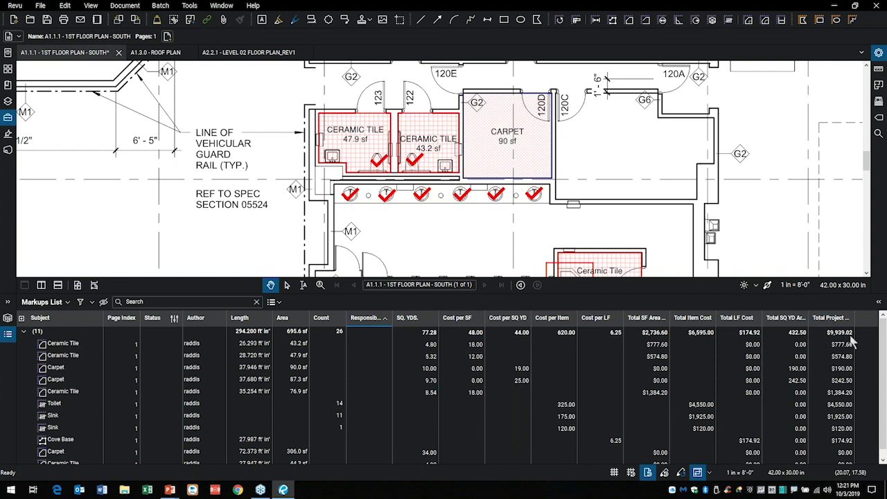
pyautogui.click(55, 317)
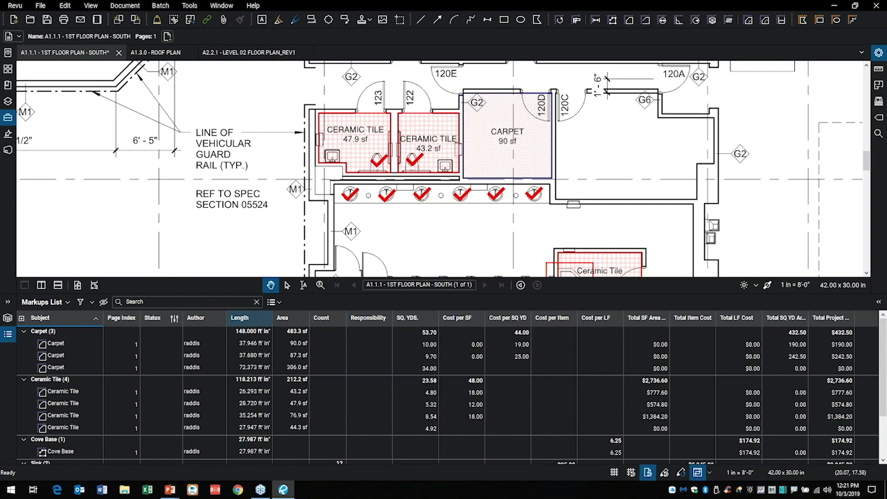
# Look over the Markups List's summary export formats, and hide the list to view the whole first floor plan.
pyautogui.click(278, 303)
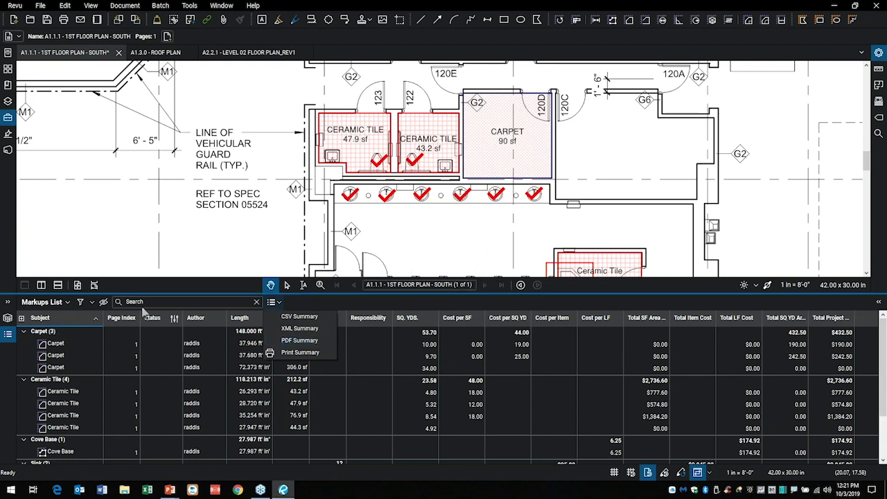
pyautogui.click(10, 335)
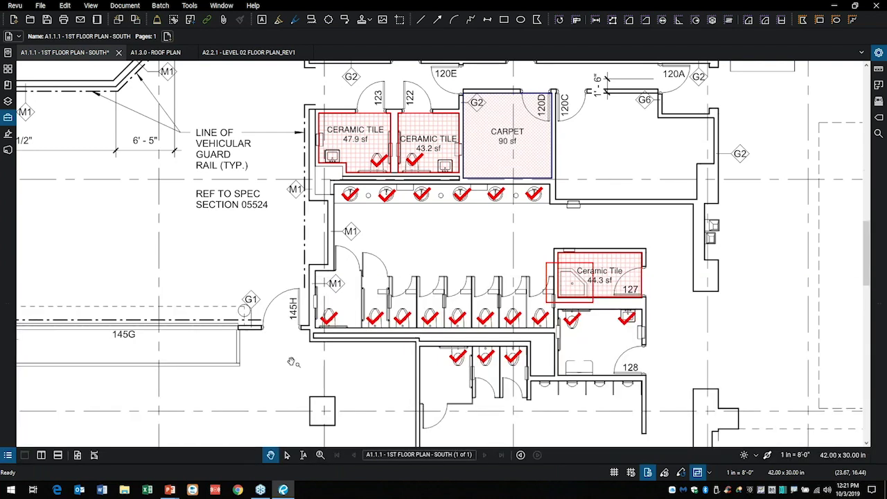
pyautogui.scroll(-3, 483, 345)
pyautogui.scroll(-2, 483, 344)
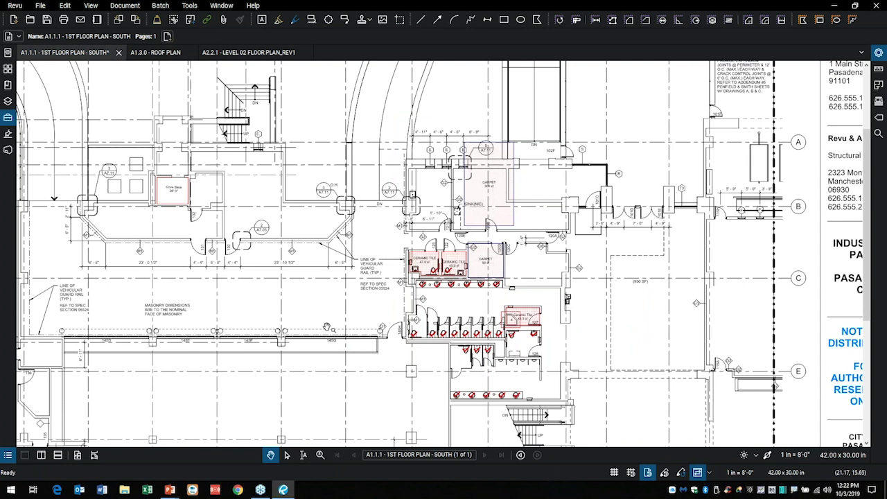
pyautogui.scroll(-2, 326, 316)
pyautogui.moveTo(324, 315); pyautogui.dragTo(416, 304)
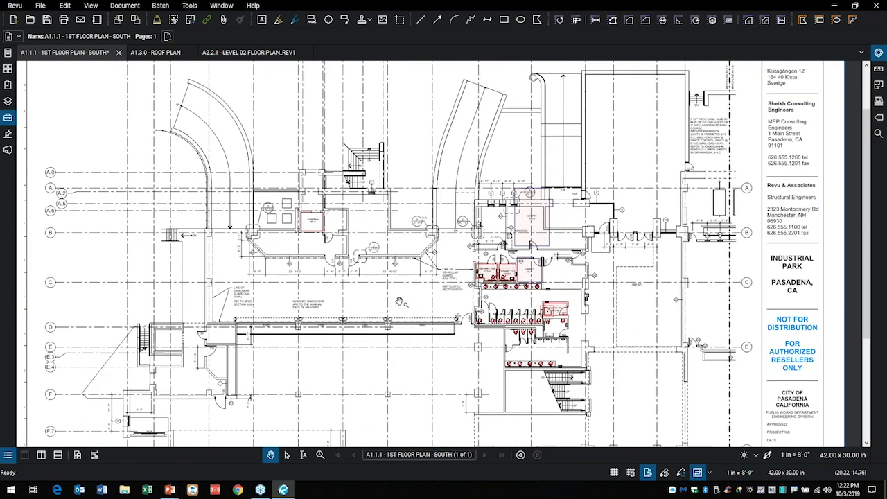
pyautogui.scroll(-1, 397, 299)
pyautogui.scroll(-1, 385, 297)
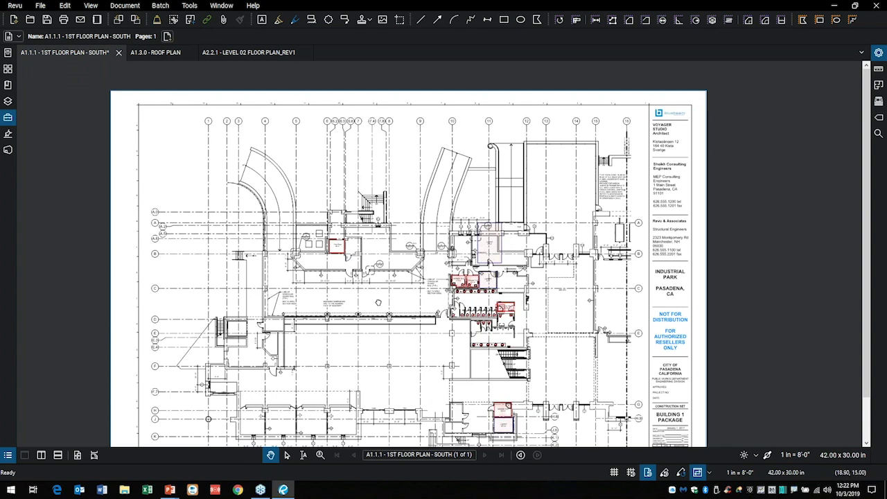
pyautogui.moveTo(382, 305); pyautogui.dragTo(378, 292)
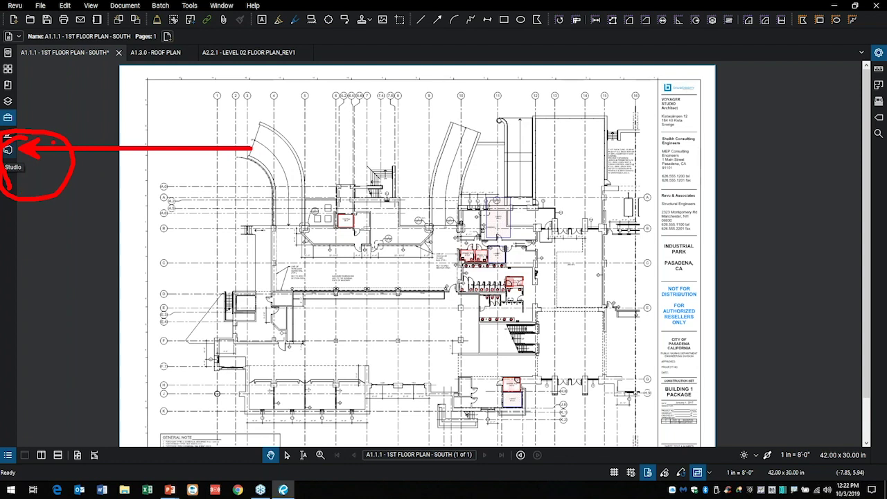
# Show Bluebeam Studio and sign in to studio.bluebeam.com by entering the account password for the prefilled Bluebeam ID.
pyautogui.click(8, 151)
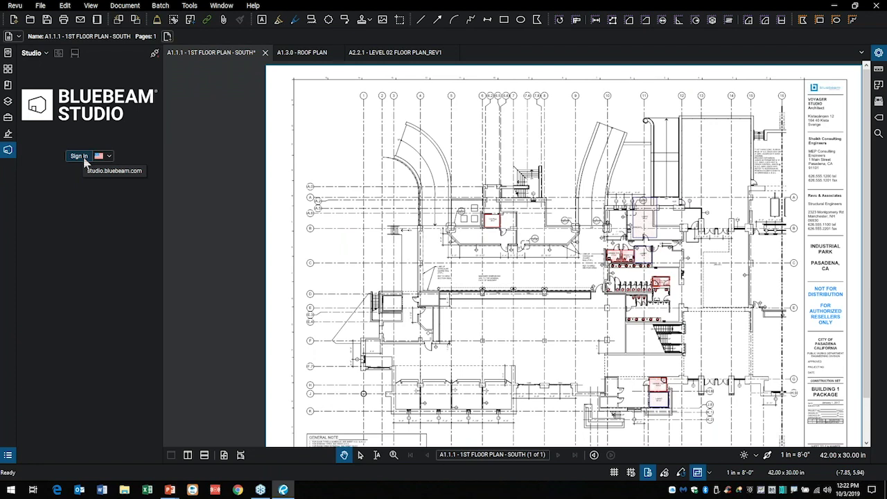
pyautogui.click(81, 157)
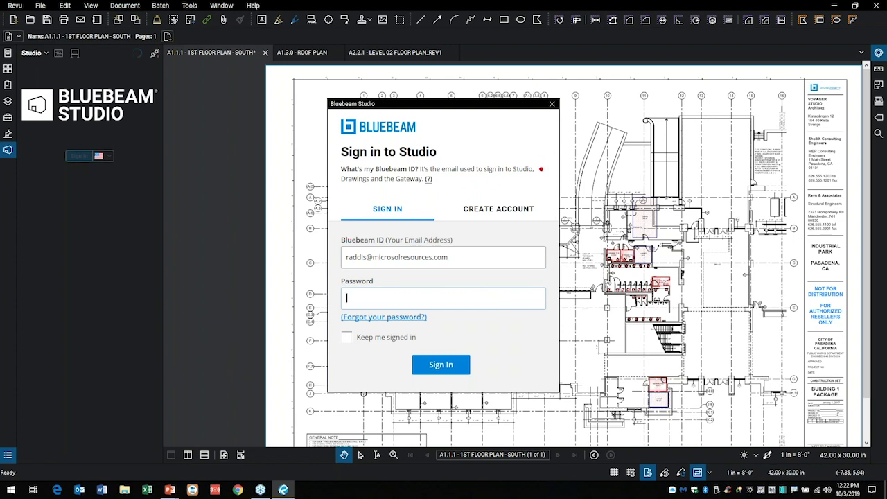
pyautogui.moveTo(535, 185)
pyautogui.mouseDown()
pyautogui.moveTo(441, 206)
pyautogui.moveTo(587, 213)
pyautogui.moveTo(521, 188)
pyautogui.moveTo(574, 124)
pyautogui.mouseUp()
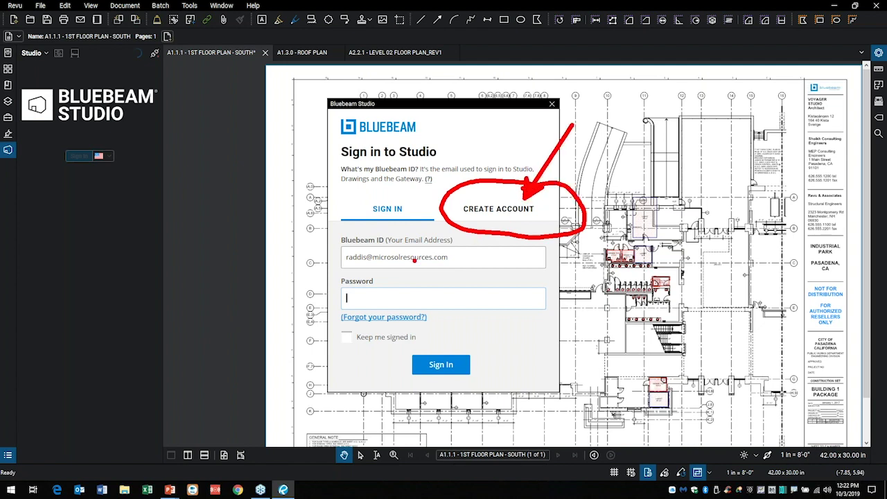
pyautogui.moveTo(429, 231)
pyautogui.mouseDown()
pyautogui.moveTo(268, 247)
pyautogui.moveTo(362, 280)
pyautogui.moveTo(525, 251)
pyautogui.moveTo(431, 228)
pyautogui.mouseUp()
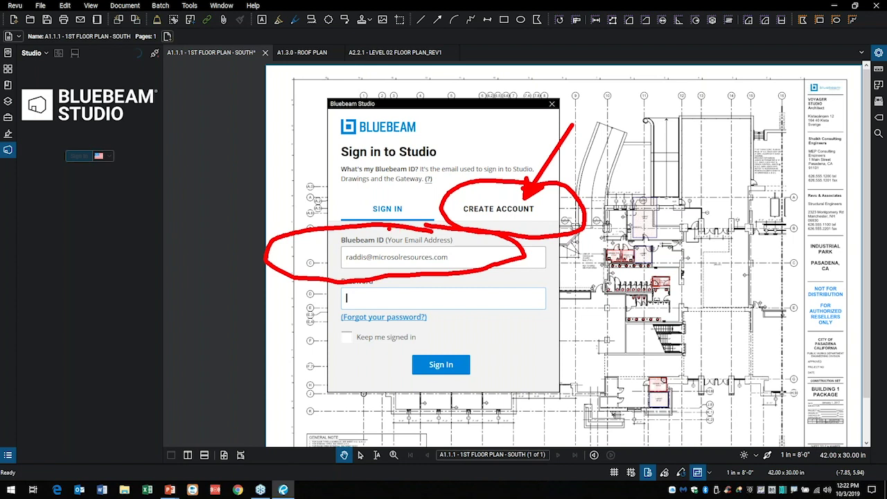
pyautogui.press('Escape')
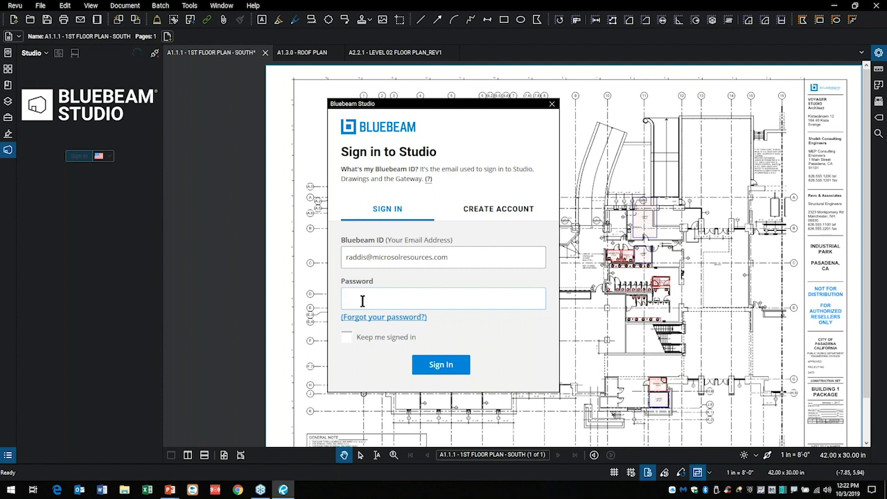
pyautogui.write('••••••••••••••')
pyautogui.click(443, 371)
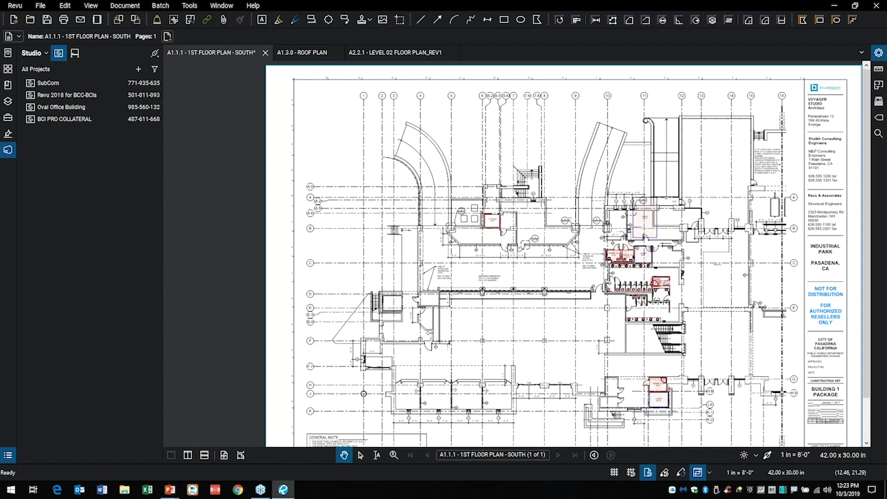
pyautogui.moveTo(326, 243); pyautogui.dragTo(258, 249)
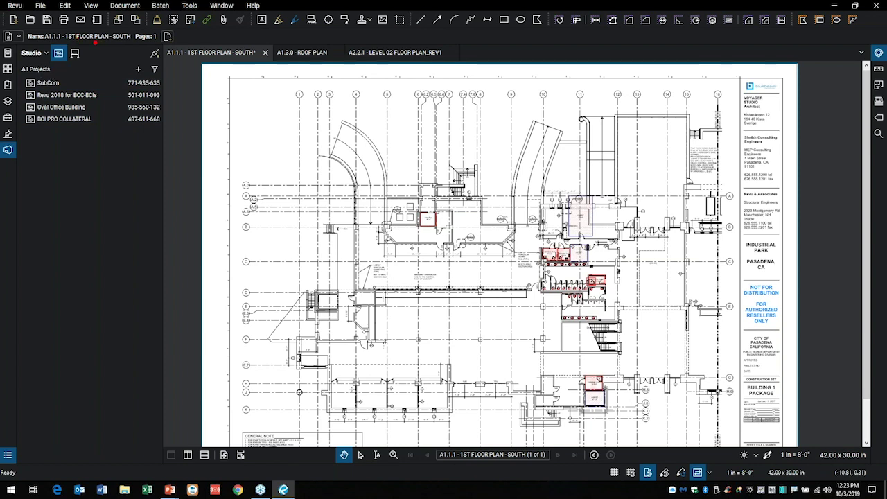
# Look over the Studio projects, and switch to the list of all Sessions to review them.
pyautogui.moveTo(95, 42)
pyautogui.mouseDown()
pyautogui.moveTo(8, 43)
pyautogui.moveTo(2, 94)
pyautogui.moveTo(137, 184)
pyautogui.moveTo(201, 114)
pyautogui.moveTo(131, 37)
pyautogui.moveTo(75, 30)
pyautogui.mouseUp()
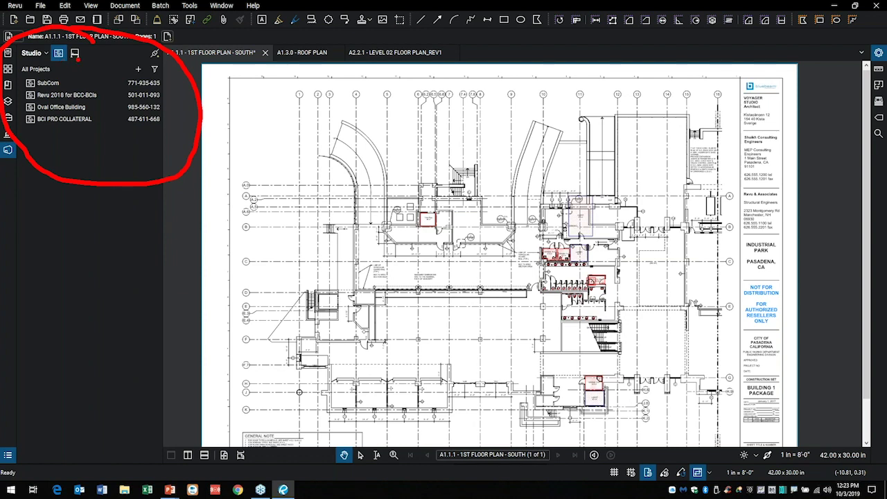
pyautogui.press('Escape')
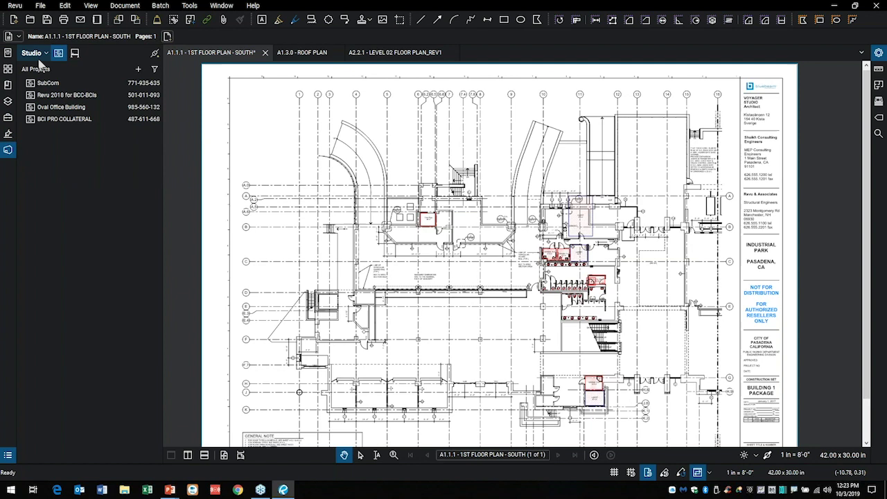
pyautogui.click(75, 54)
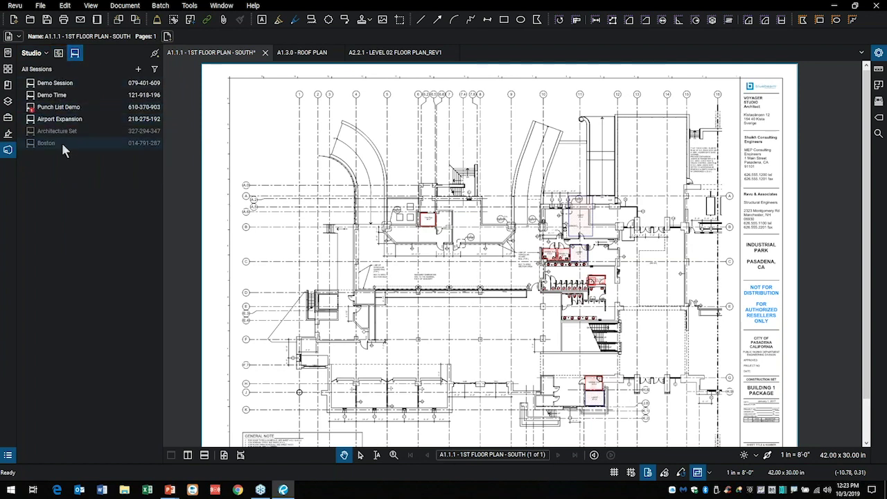
pyautogui.moveTo(67, 154)
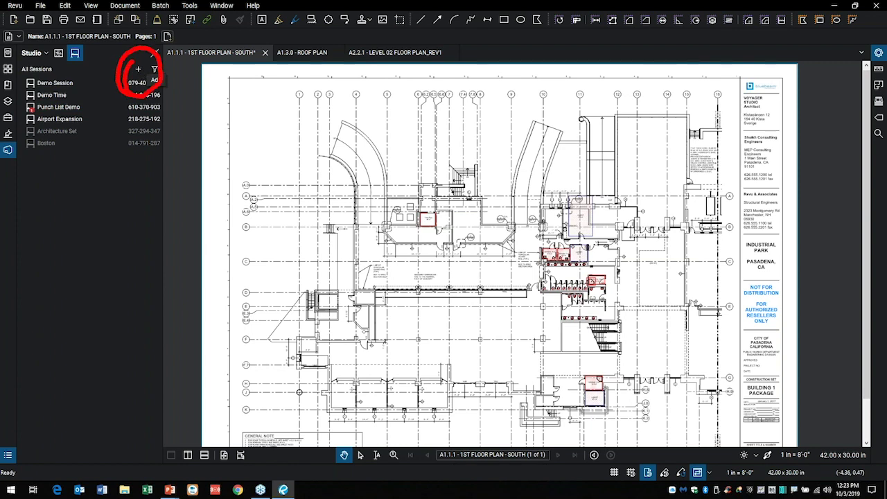
# Set up a new Studio Session named Collaboration with attendees not restricted by email address.
pyautogui.click(138, 69)
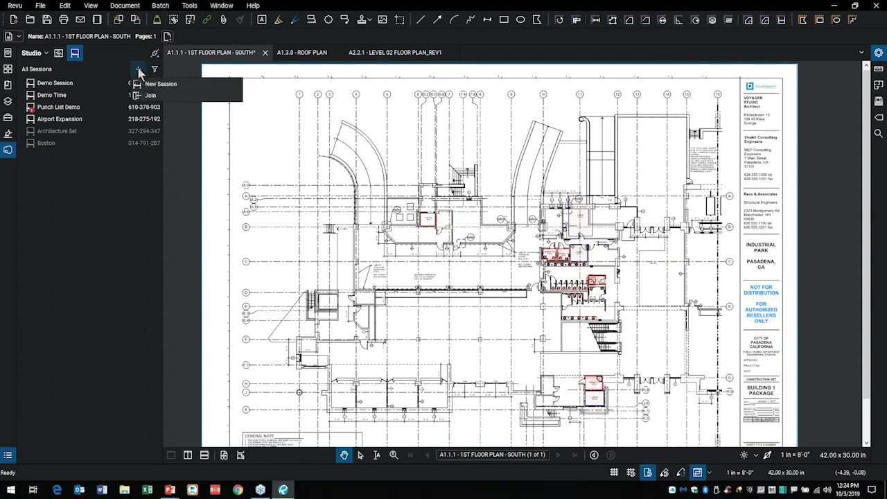
pyautogui.click(156, 84)
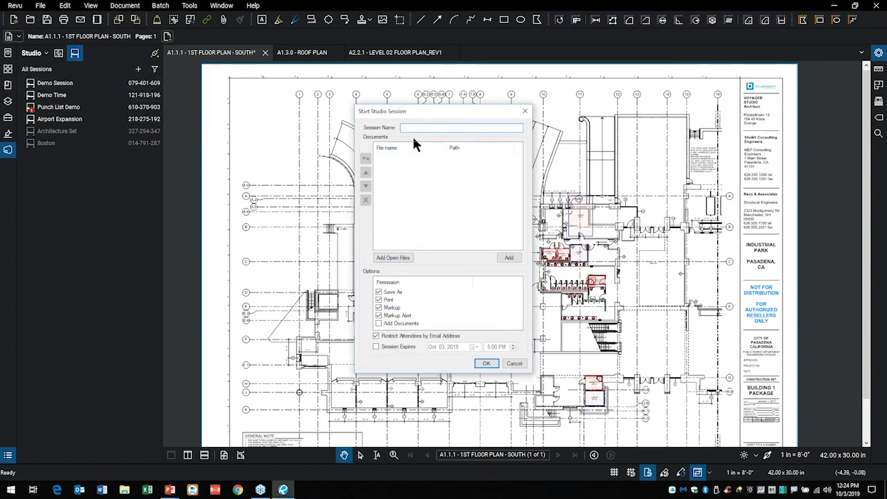
pyautogui.write('Collaborat')
pyautogui.moveTo(417, 280)
pyautogui.mouseDown()
pyautogui.moveTo(350, 285)
pyautogui.moveTo(339, 316)
pyautogui.moveTo(460, 335)
pyautogui.moveTo(412, 272)
pyautogui.moveTo(402, 273)
pyautogui.mouseUp()
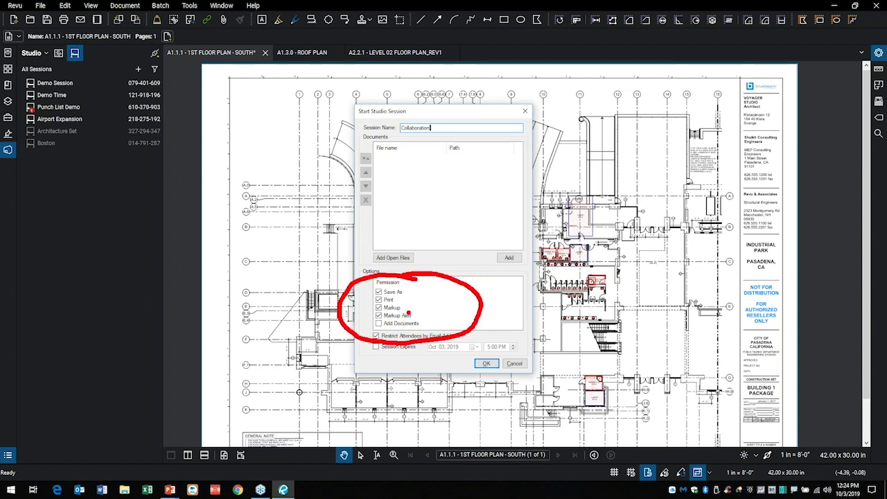
pyautogui.press('Escape')
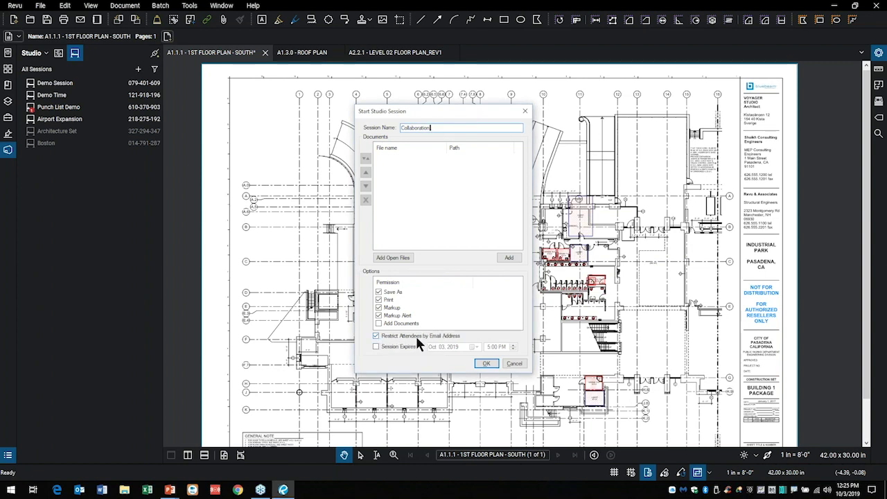
pyautogui.click(376, 336)
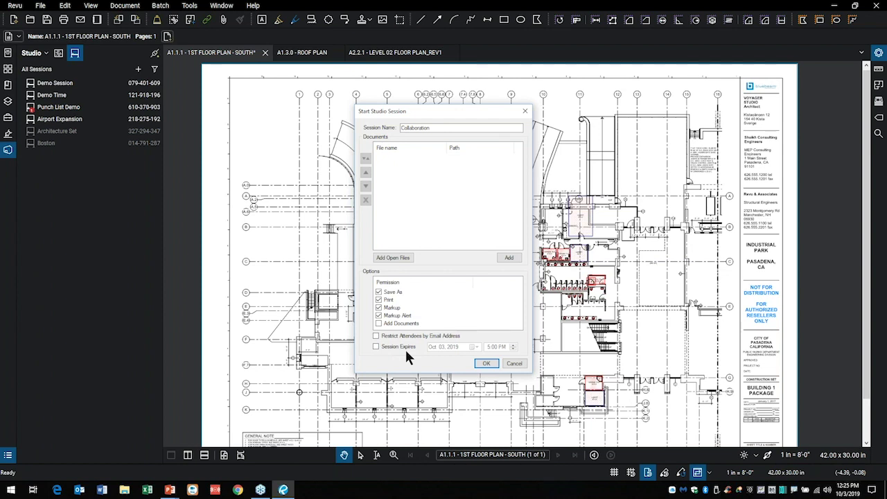
# Add all open files to the session, saving the modified A1.1.1 - 1ST FLOOR PLAN - SOUTH.pdf over its existing file, and start the session.
pyautogui.click(392, 258)
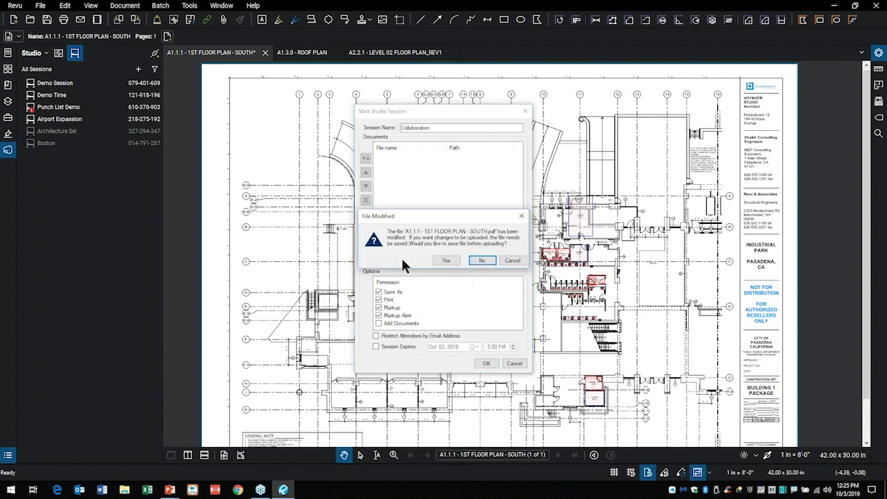
pyautogui.click(446, 260)
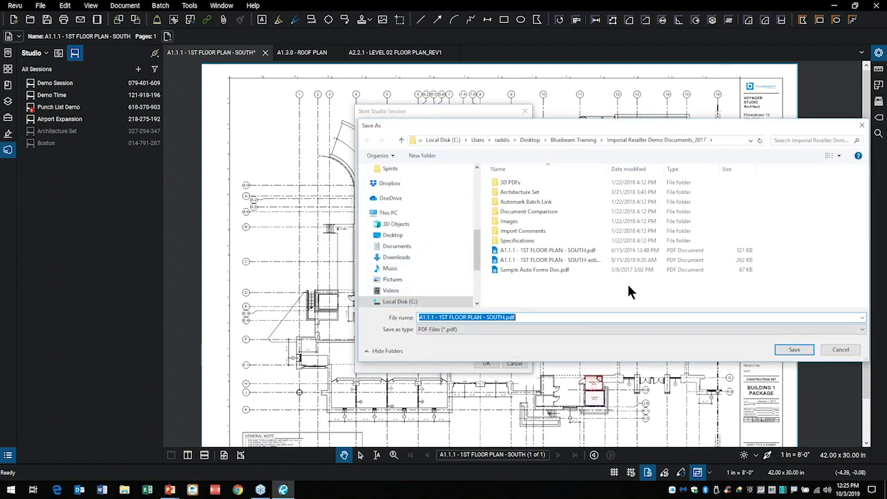
pyautogui.click(795, 349)
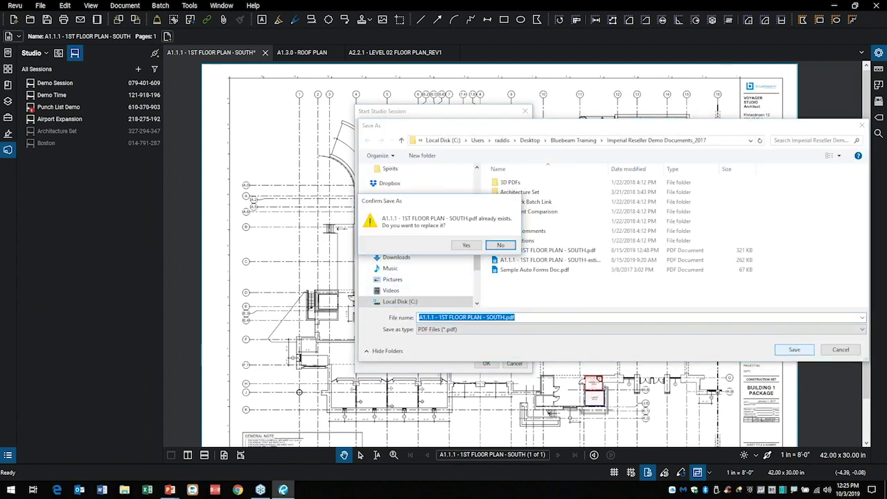
pyautogui.click(466, 245)
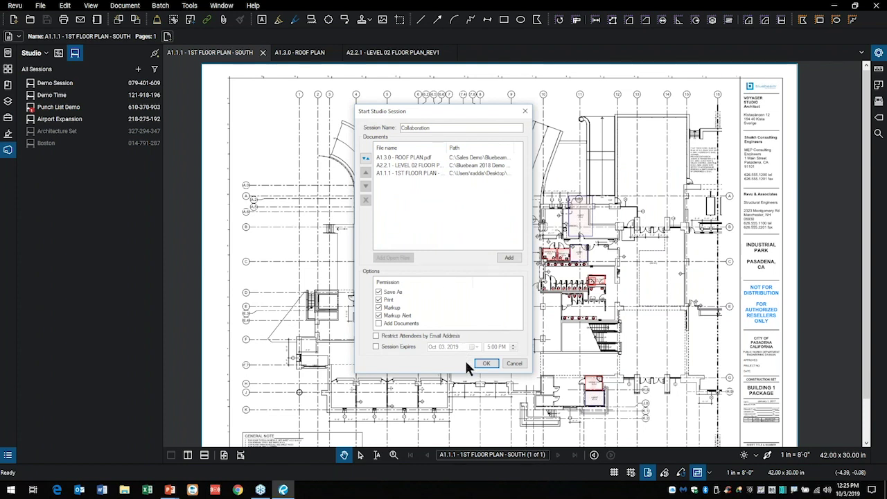
pyautogui.click(486, 365)
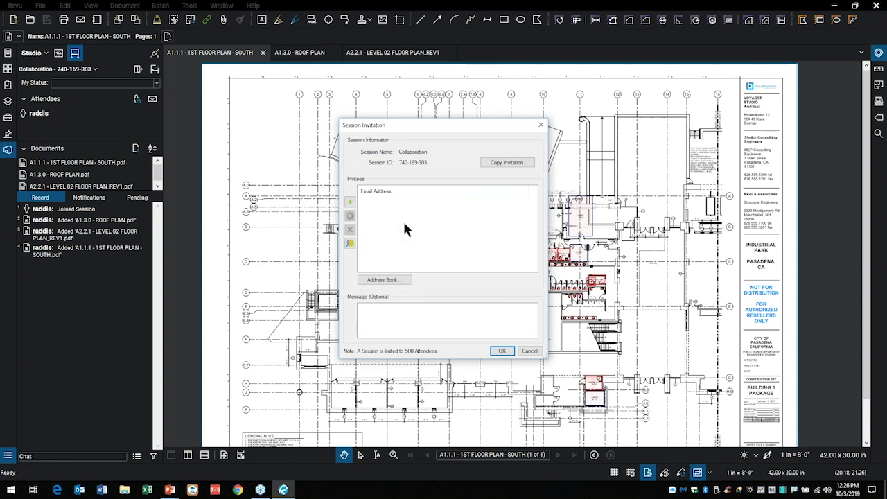
# Look over the options for inviting attendees by email address or by group, without adding any.
pyautogui.click(354, 208)
pyautogui.click(517, 261)
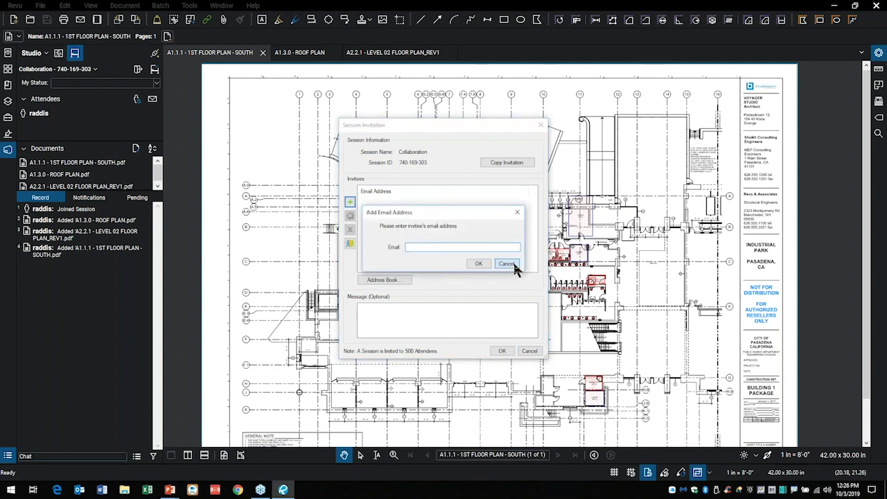
pyautogui.click(351, 244)
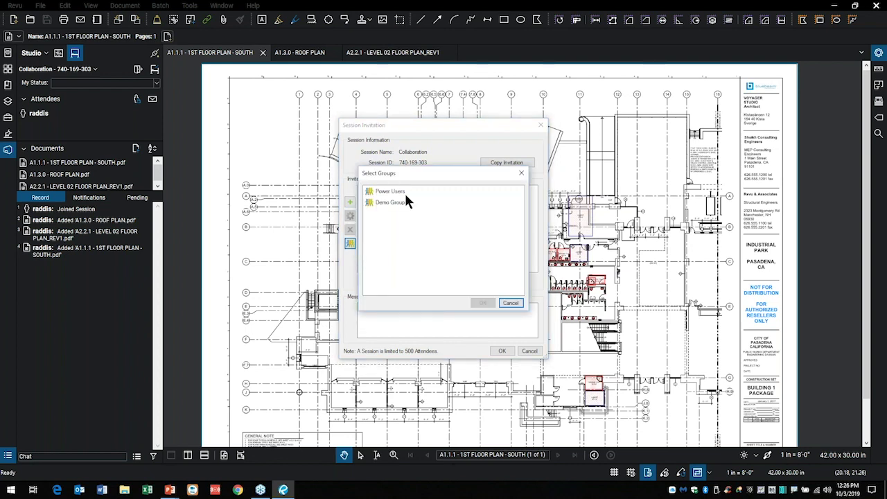
pyautogui.click(513, 302)
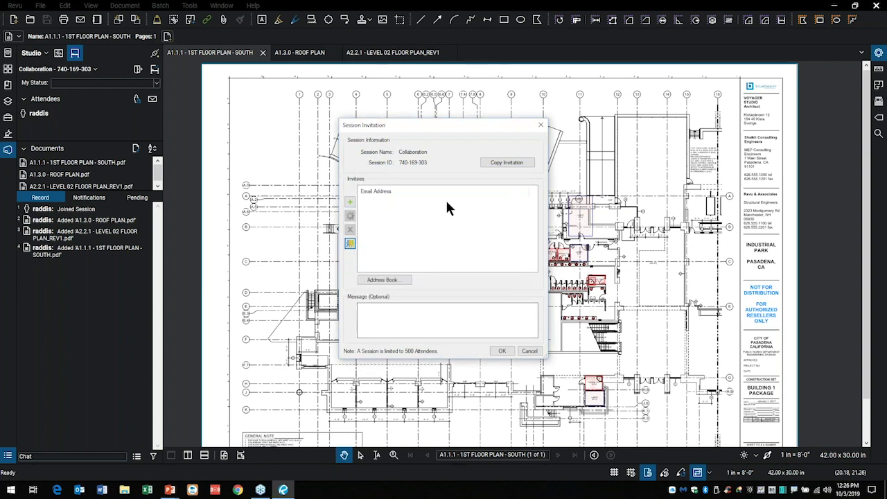
# Copy the Collaboration session's invitation, review the session ID and attendee limit, and finish the invitation without listing invitees.
pyautogui.click(507, 163)
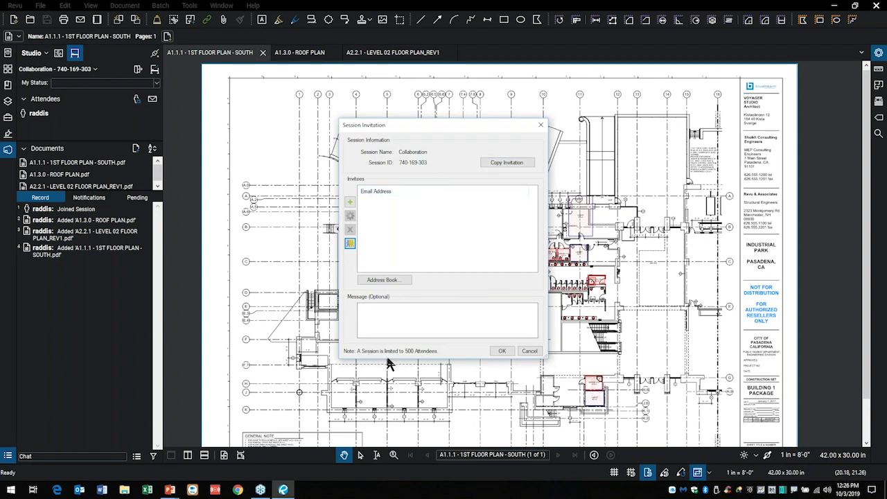
pyautogui.hotkey('ctrl', '2')
pyautogui.moveTo(357, 340)
pyautogui.mouseDown()
pyautogui.moveTo(493, 343)
pyautogui.moveTo(361, 339)
pyautogui.mouseUp()
pyautogui.press('Escape')
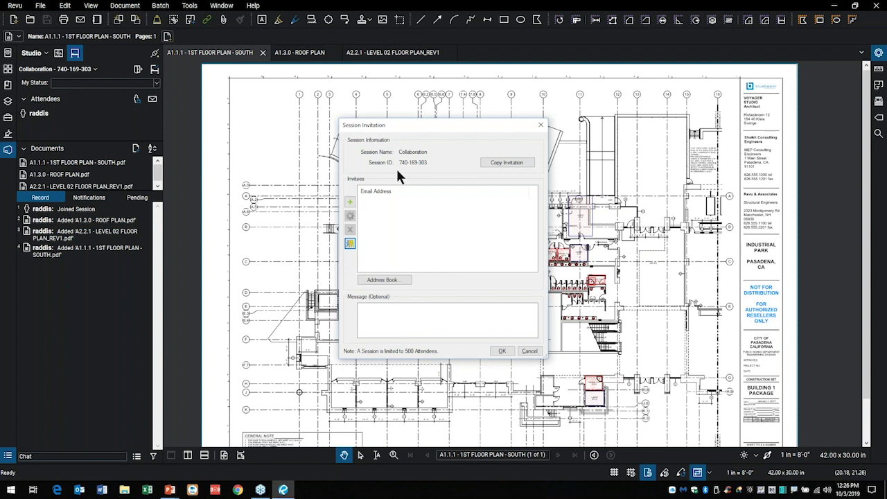
pyautogui.hotkey('ctrl', '2')
pyautogui.moveTo(438, 162)
pyautogui.mouseDown()
pyautogui.moveTo(415, 150)
pyautogui.moveTo(355, 165)
pyautogui.moveTo(458, 192)
pyautogui.moveTo(445, 149)
pyautogui.moveTo(436, 157)
pyautogui.mouseUp()
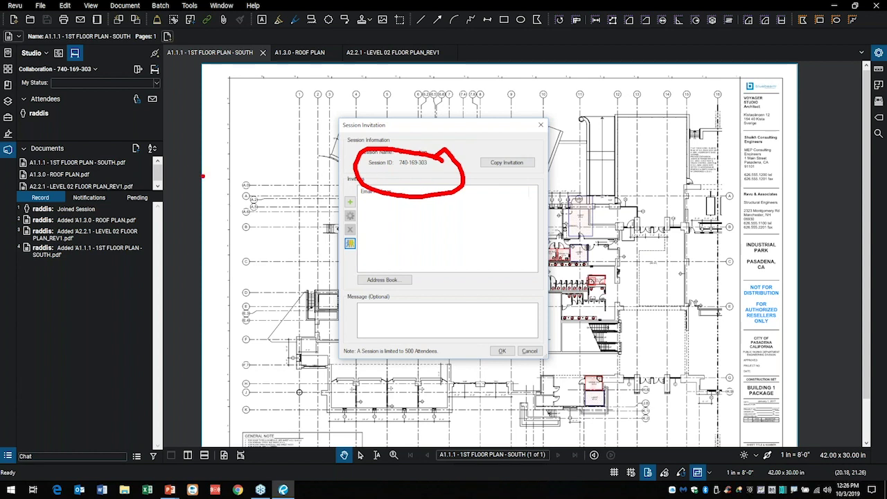
pyautogui.moveTo(21, 104)
pyautogui.mouseDown()
pyautogui.moveTo(129, 145)
pyautogui.moveTo(79, 77)
pyautogui.moveTo(28, 152)
pyautogui.moveTo(156, 134)
pyautogui.moveTo(154, 111)
pyautogui.mouseUp()
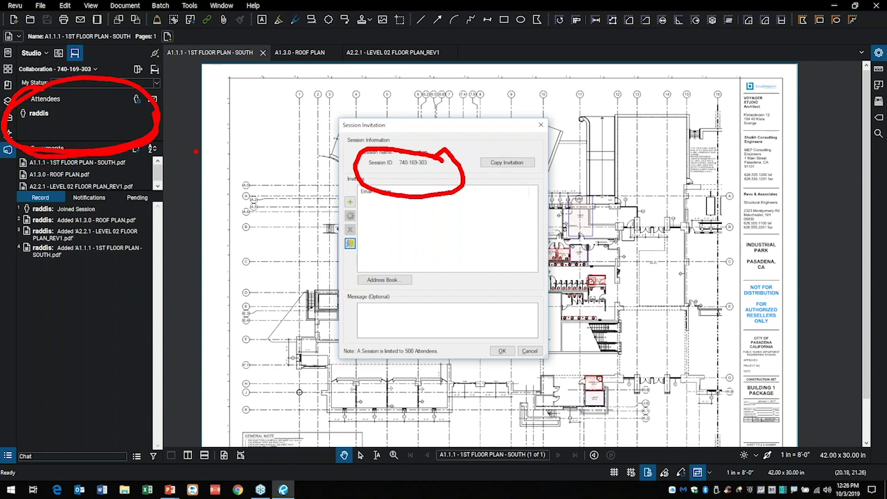
pyautogui.press('Escape')
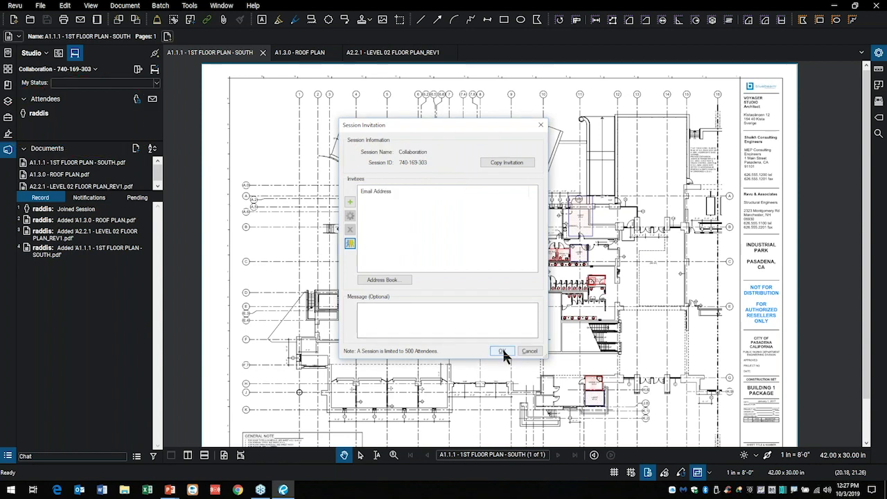
pyautogui.click(502, 352)
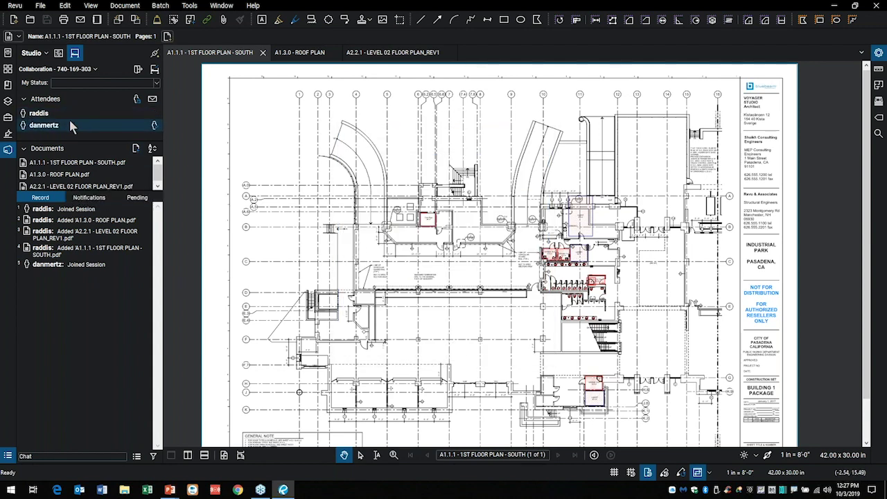
# Draw a red cloud around the small room beside the 28'-0" Cove Base room on the first floor plan.
pyautogui.moveTo(67, 120)
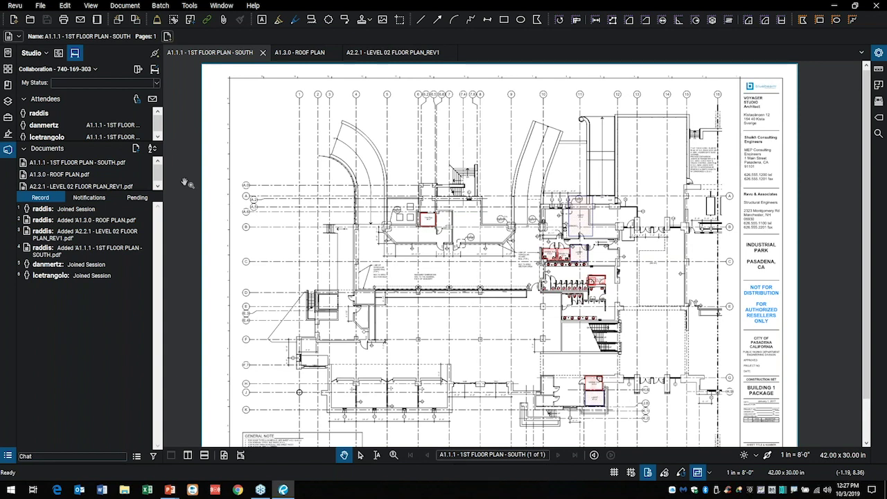
pyautogui.click(30, 458)
pyautogui.scroll(8, 443, 224)
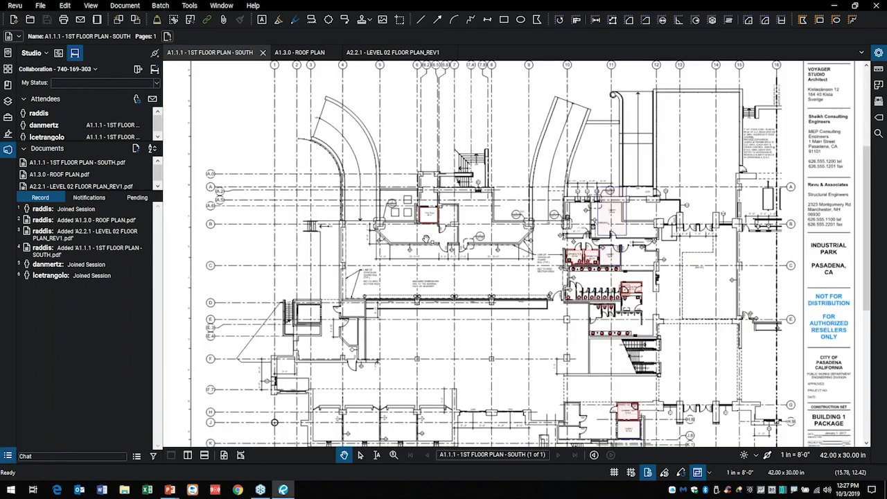
pyautogui.moveTo(479, 200); pyautogui.dragTo(407, 291)
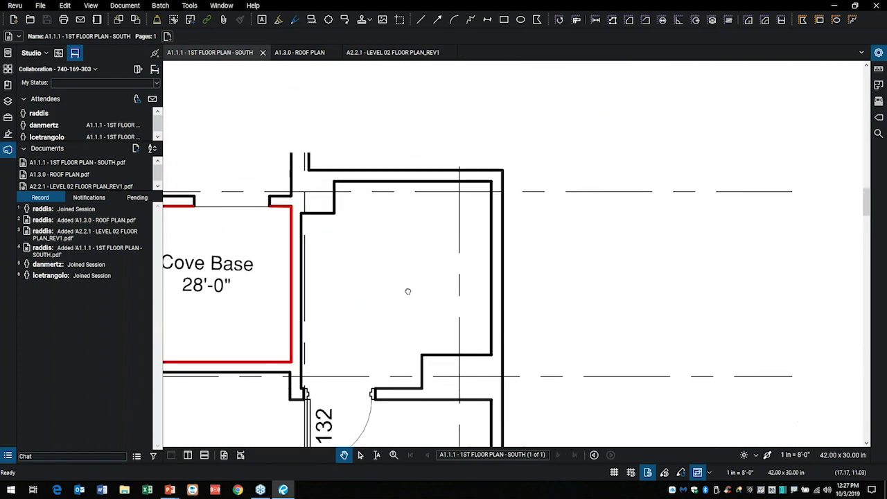
pyautogui.click(329, 19)
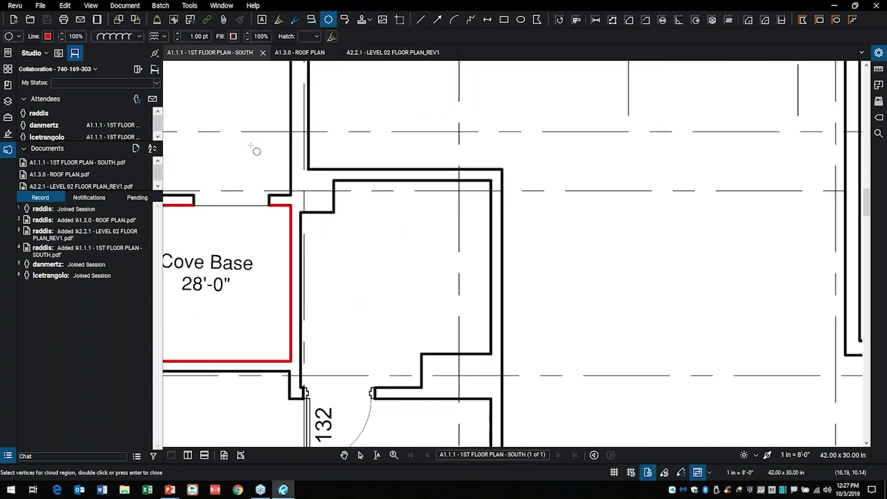
pyautogui.moveTo(265, 152); pyautogui.dragTo(521, 405)
pyautogui.press('Return')
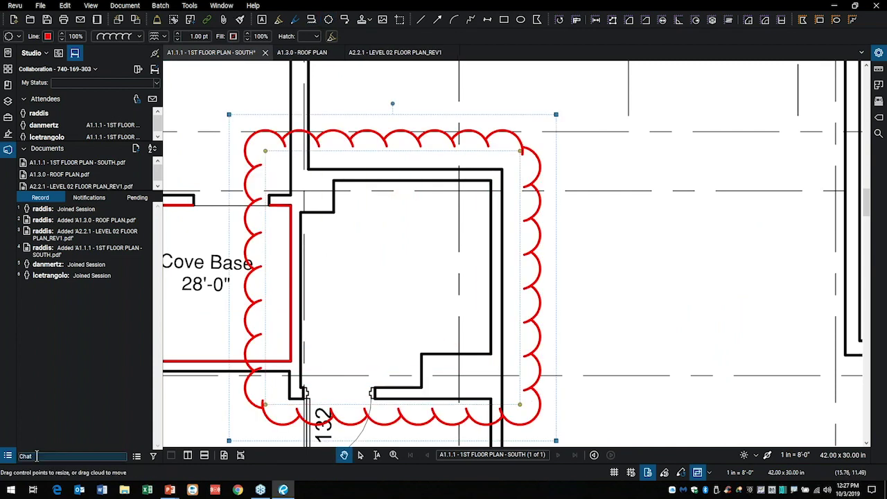
# Send a session chat message asking a fellow attendee to look at this, and deselect the cloud.
pyautogui.write('H')
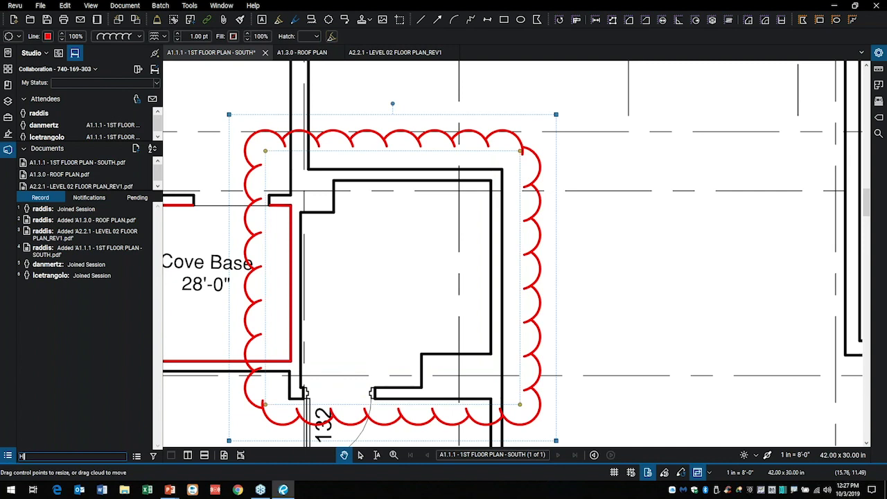
pyautogui.write('ey Dan look at this')
pyautogui.press('Return')
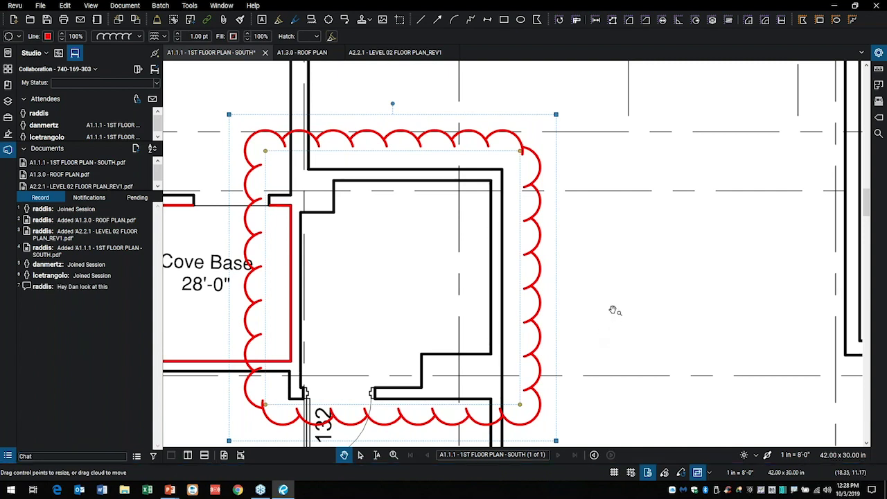
pyautogui.click(602, 286)
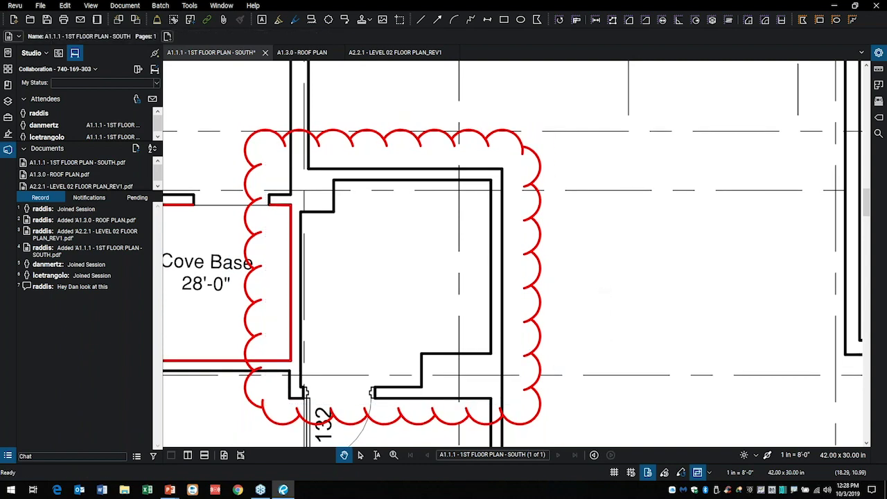
pyautogui.hotkey('ctrl', '0')
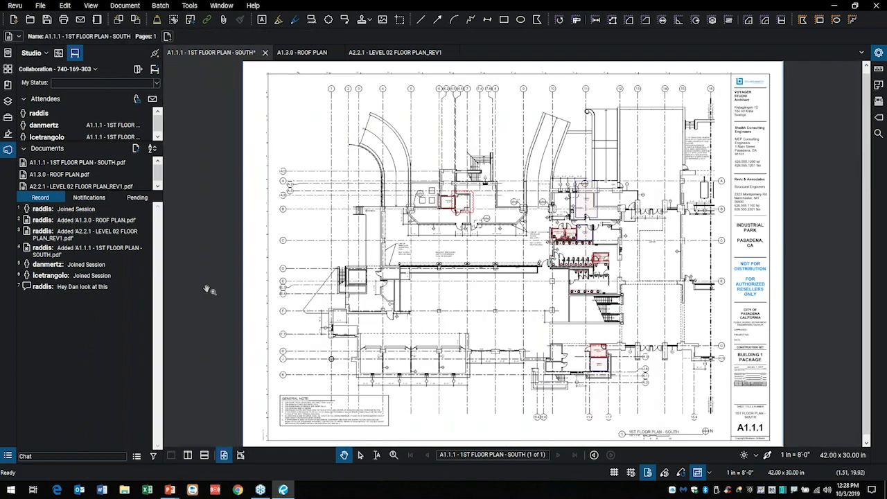
# Open the session copy of the first floor plan from the other attendee's chat reply about starting work for today.
pyautogui.click(73, 294)
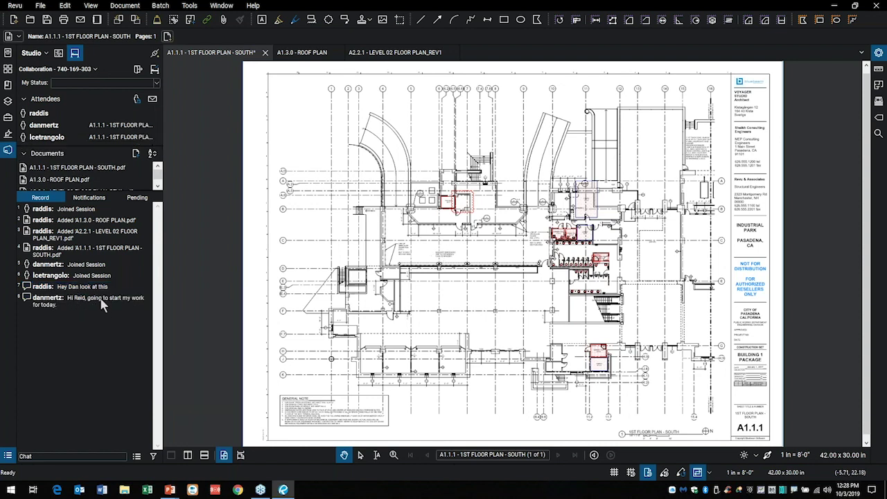
pyautogui.click(102, 306)
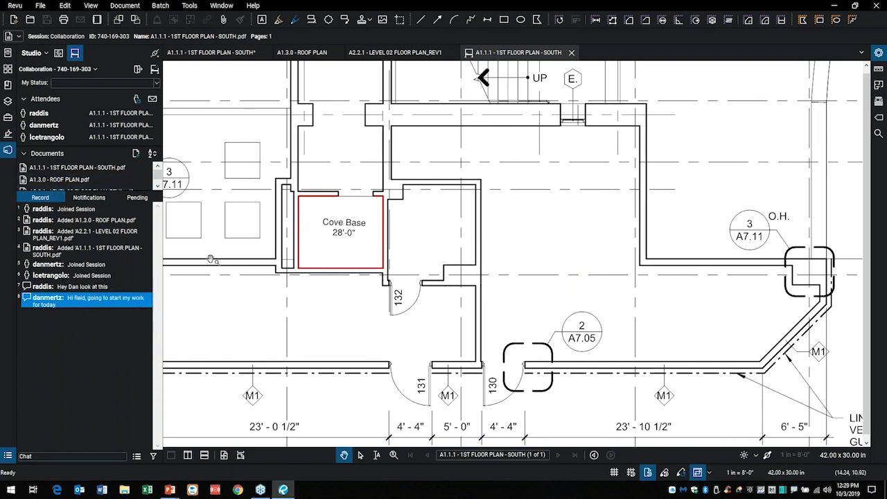
pyautogui.scroll(-5, 312, 302)
pyautogui.scroll(4, 441, 230)
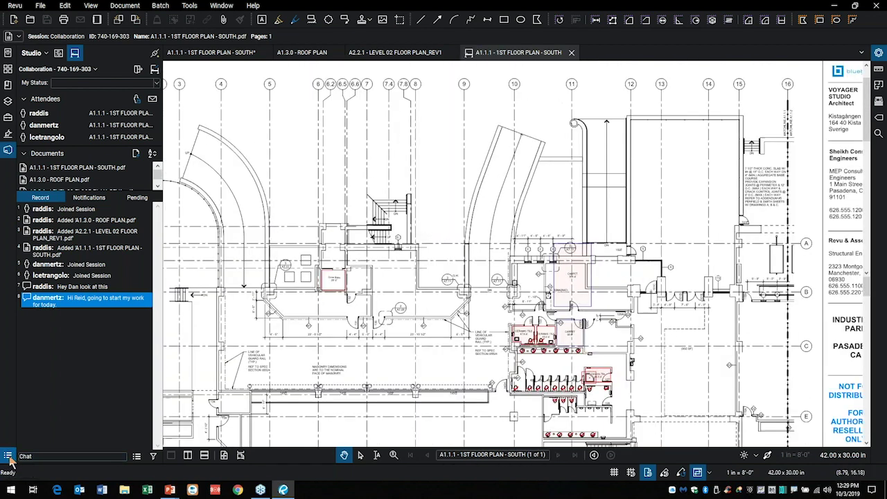
# Show the Markups List and review the carpet, ceramic tile, cove base, sink and toilet takeoffs on the session floor plan.
pyautogui.click(7, 456)
pyautogui.scroll(-3, 103, 443)
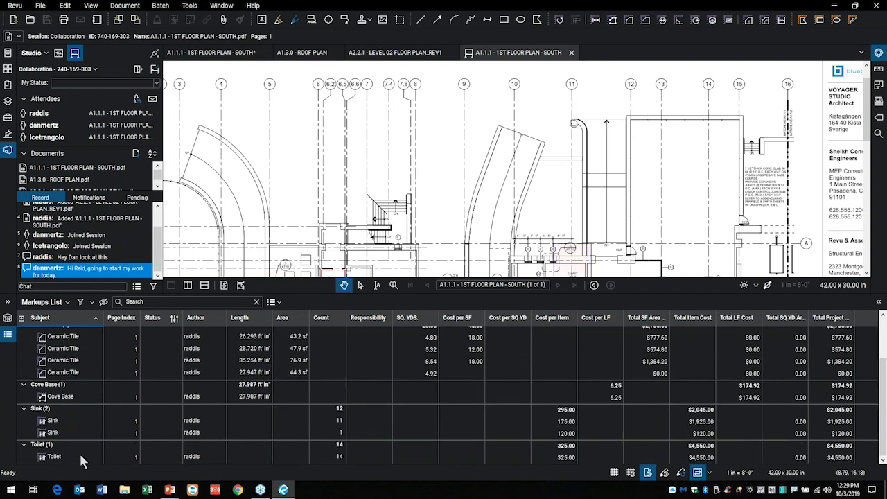
pyautogui.scroll(2, 81, 449)
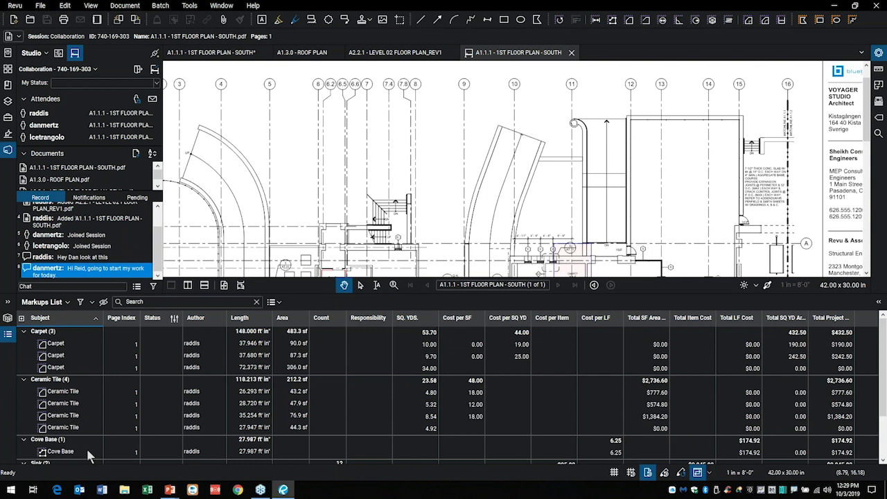
pyautogui.scroll(-2, 87, 454)
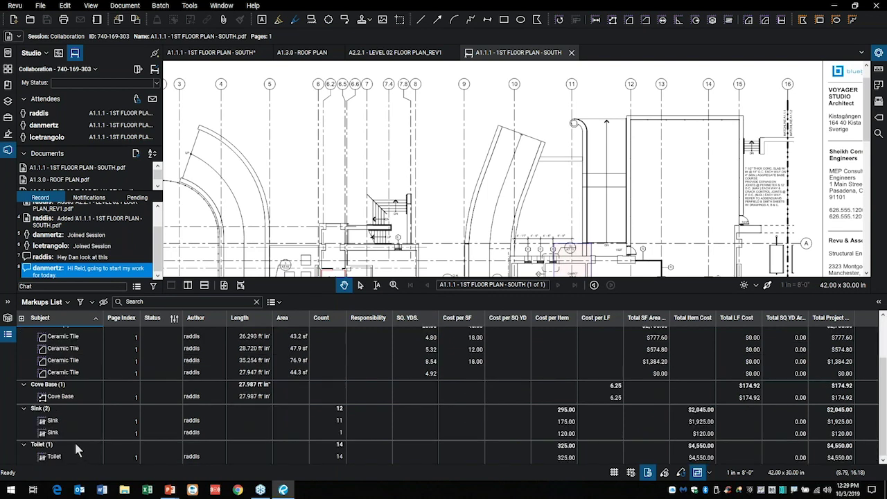
pyautogui.scroll(2, 75, 457)
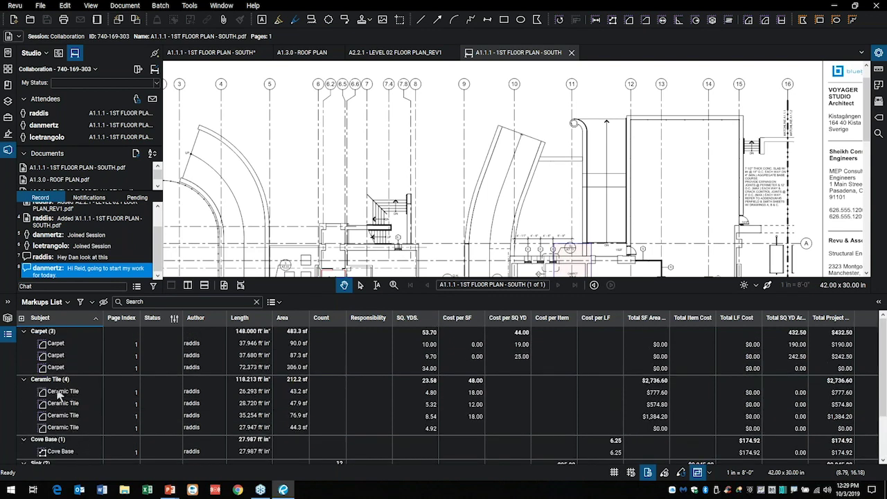
pyautogui.click(55, 323)
pyautogui.click(56, 323)
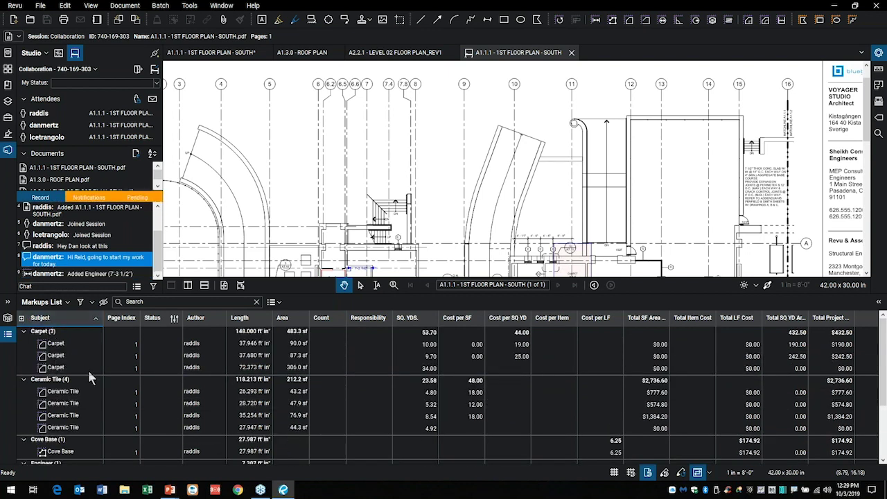
# Examine the other attendee's Engineer dimensions alongside the existing takeoffs, and hide the Markups List.
pyautogui.scroll(-2, 82, 371)
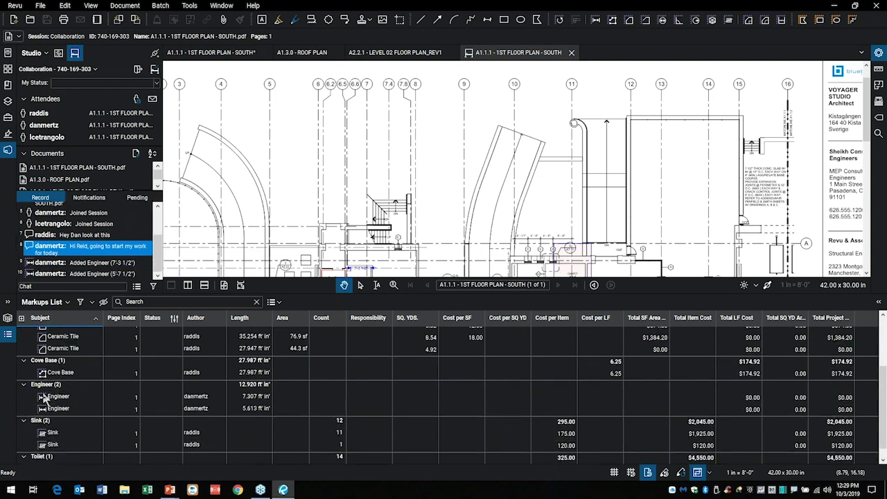
pyautogui.scroll(-1, 64, 409)
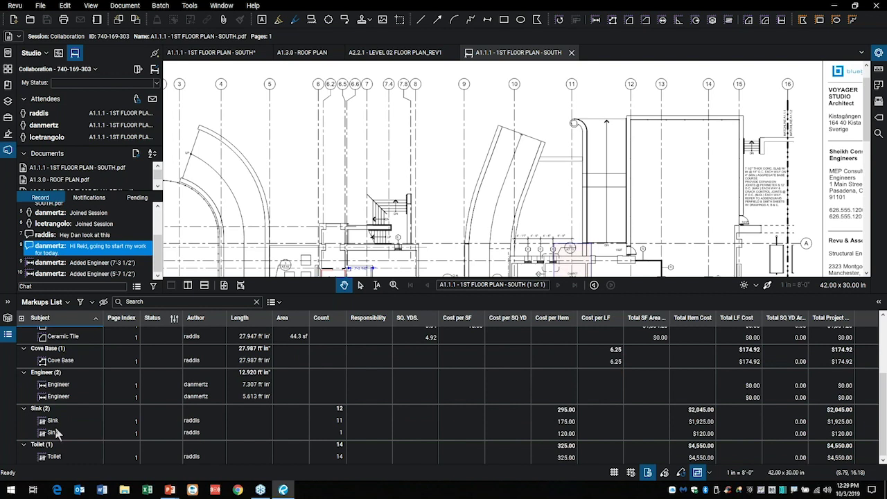
pyautogui.scroll(3, 58, 432)
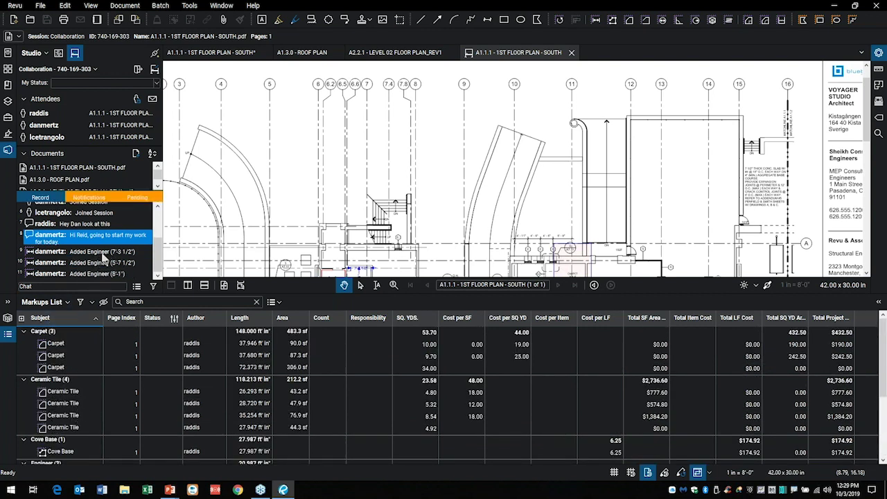
pyautogui.scroll(-3, 62, 388)
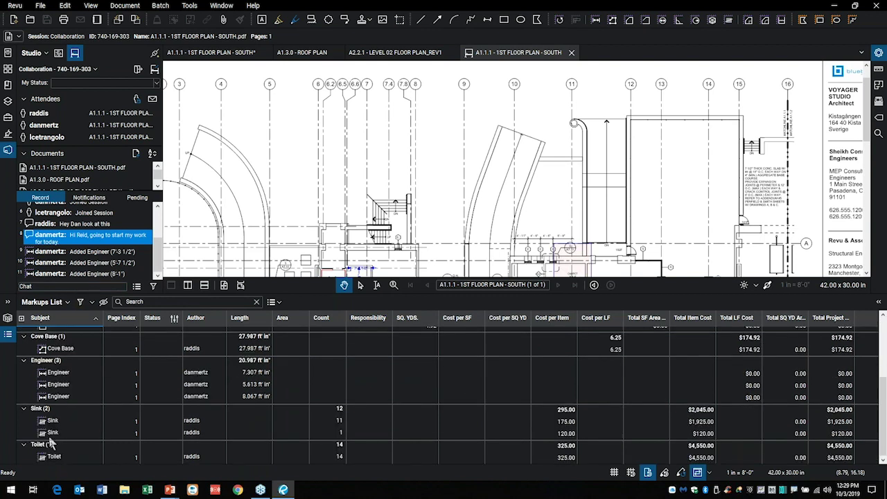
pyautogui.scroll(3, 61, 416)
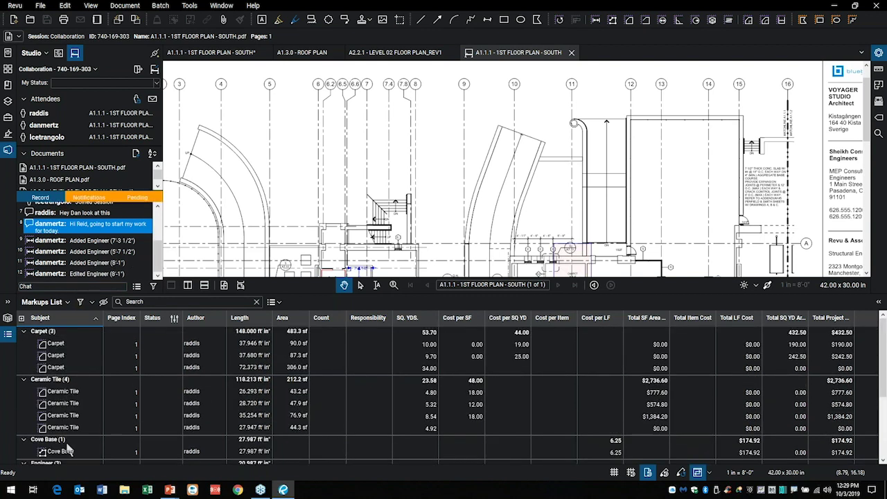
pyautogui.scroll(-3, 66, 449)
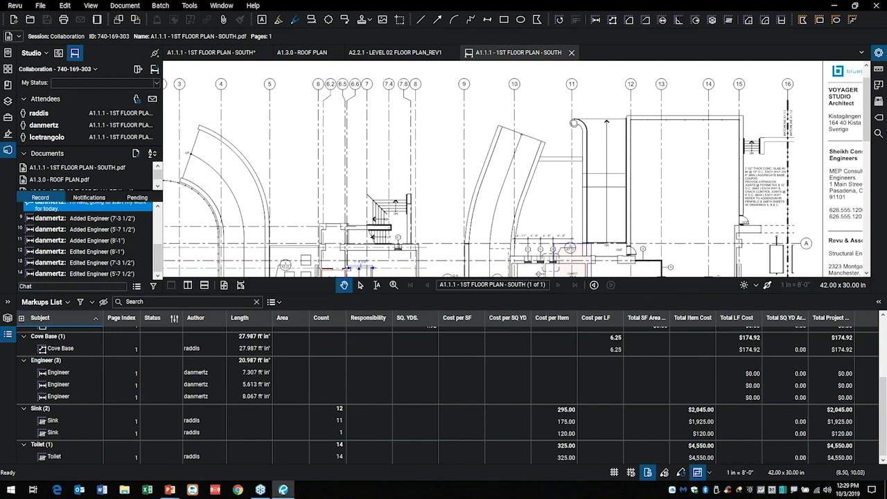
pyautogui.click(10, 336)
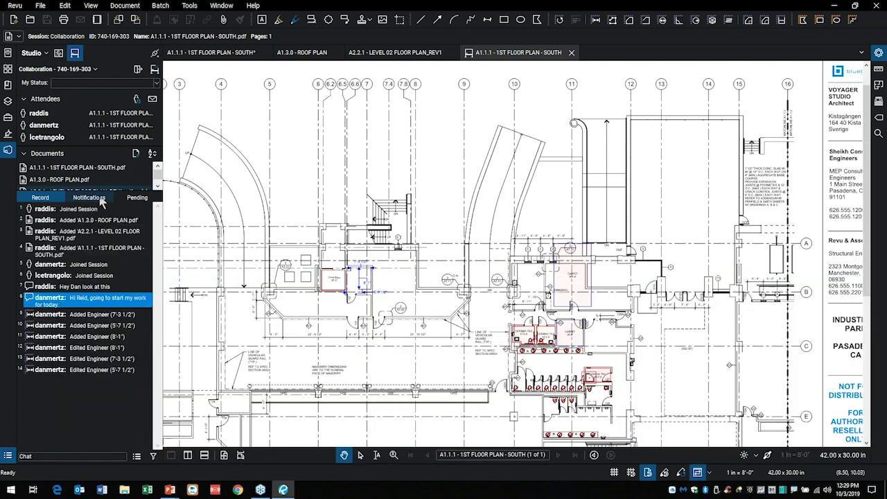
# Check the session's notifications and pending activity, return to its record, and briefly view the Markups List again.
pyautogui.click(98, 199)
pyautogui.click(100, 199)
pyautogui.click(138, 199)
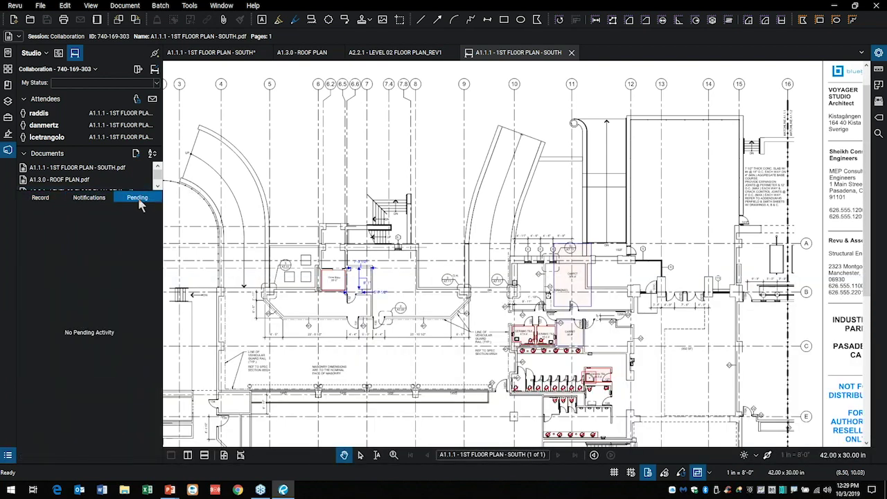
pyautogui.click(69, 199)
pyautogui.click(39, 199)
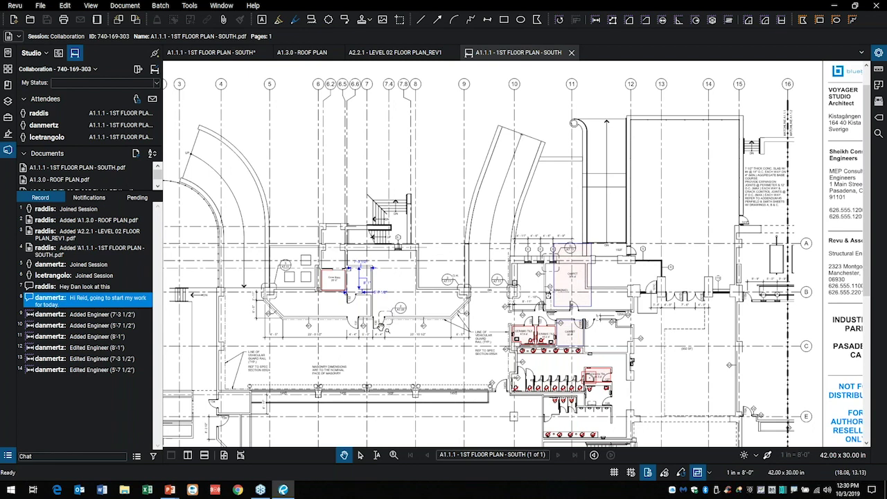
pyautogui.click(8, 456)
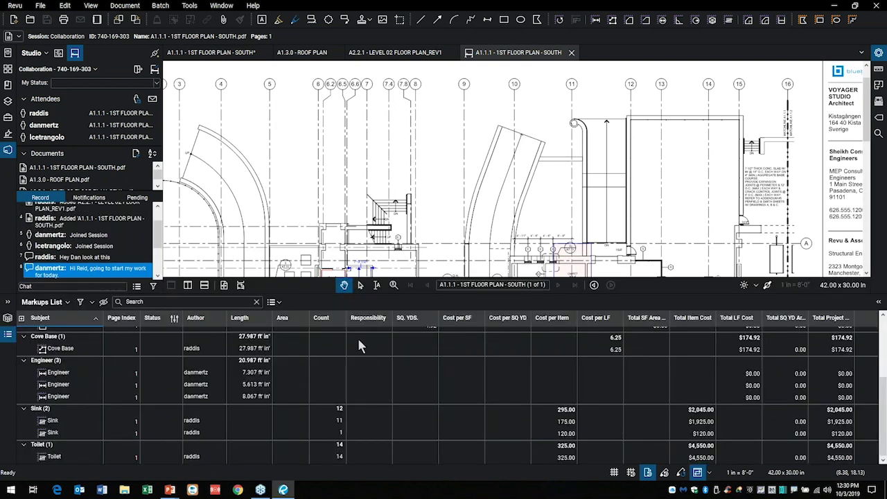
pyautogui.click(8, 335)
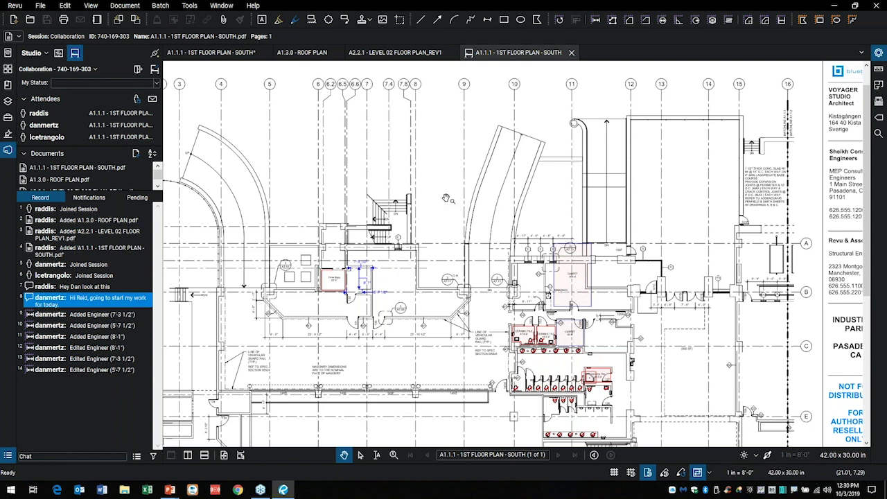
# Locate the added 8'-1" Engineer dimension and the 59'-8" Contractor outline on the plan from the session record.
pyautogui.click(90, 339)
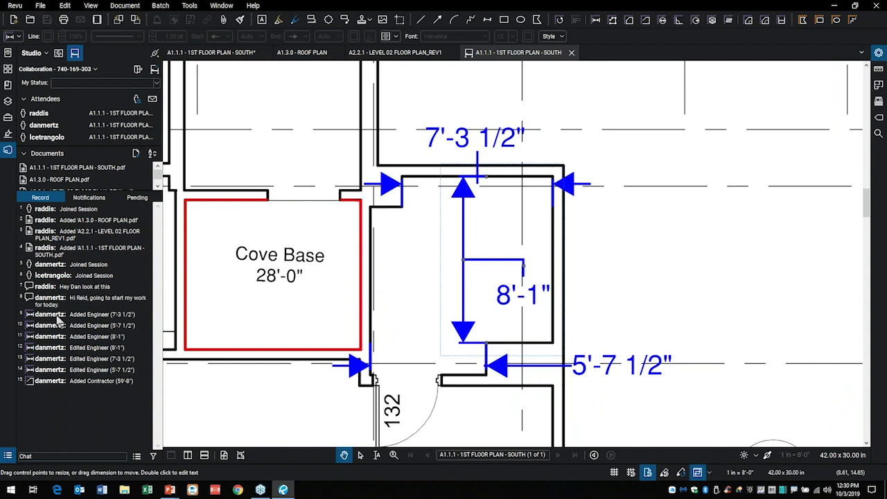
pyautogui.click(77, 381)
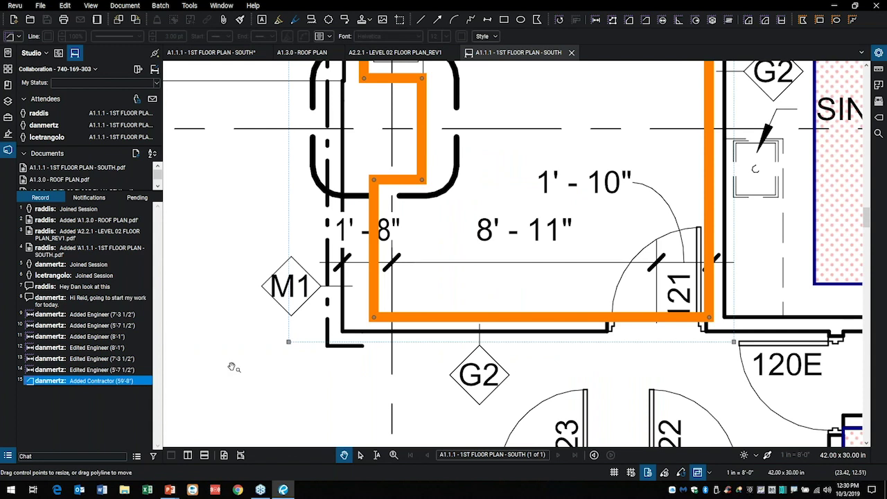
pyautogui.scroll(-5, 254, 343)
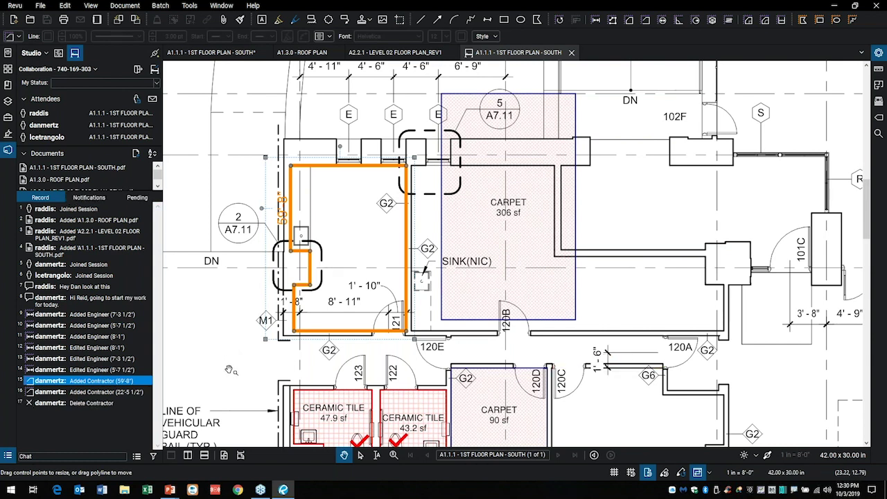
# From the A2.2.1 Level 02 floor plan, enlarge the attendee list and temporarily follow the view of the attendee marking up the first floor.
pyautogui.click(390, 53)
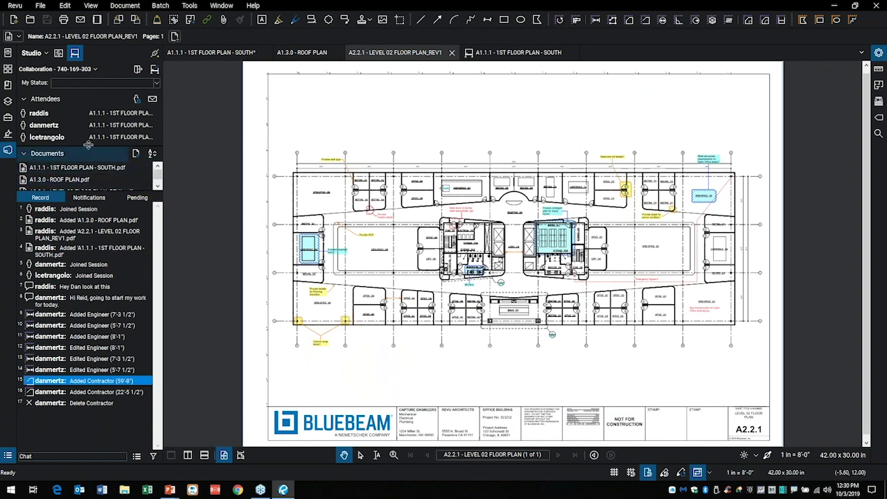
pyautogui.moveTo(88, 144); pyautogui.dragTo(88, 201)
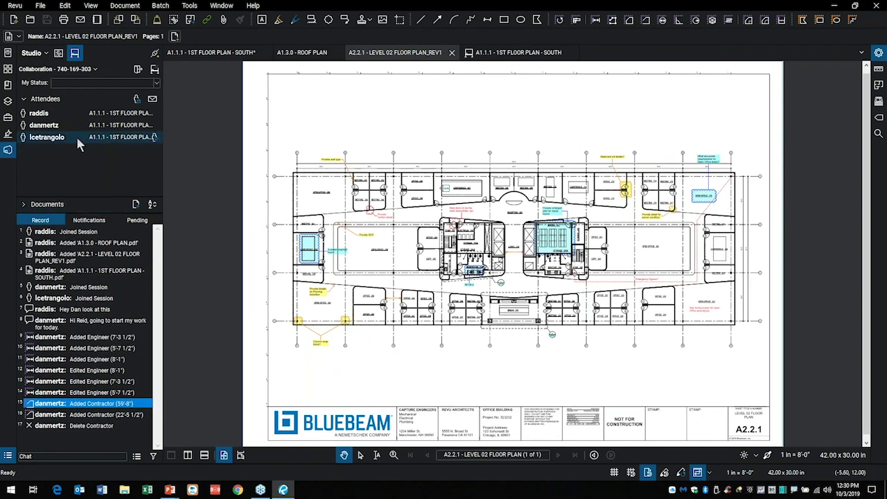
pyautogui.click(155, 125)
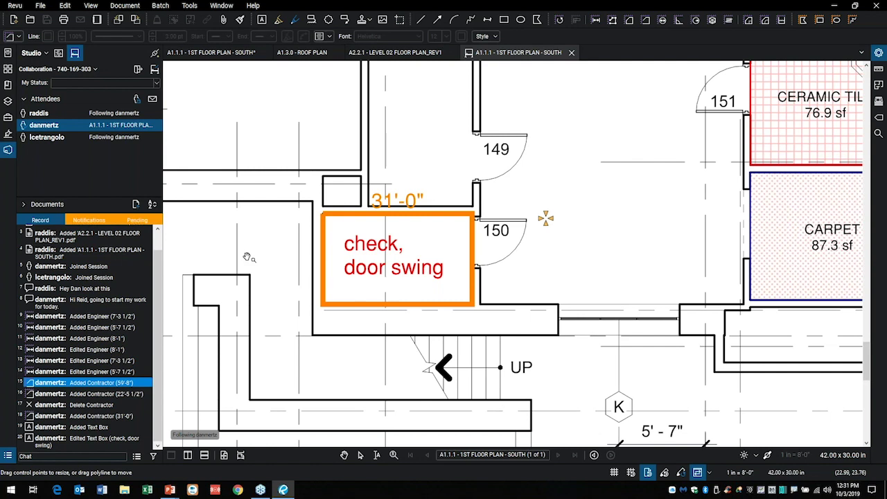
pyautogui.click(42, 115)
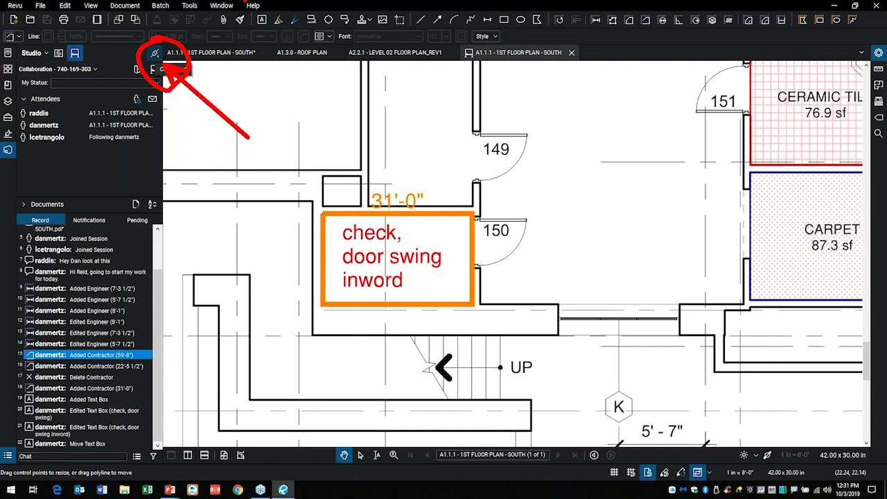
pyautogui.moveTo(262, 22)
pyautogui.mouseDown()
pyautogui.moveTo(270, 36)
pyautogui.moveTo(210, 59)
pyautogui.mouseUp()
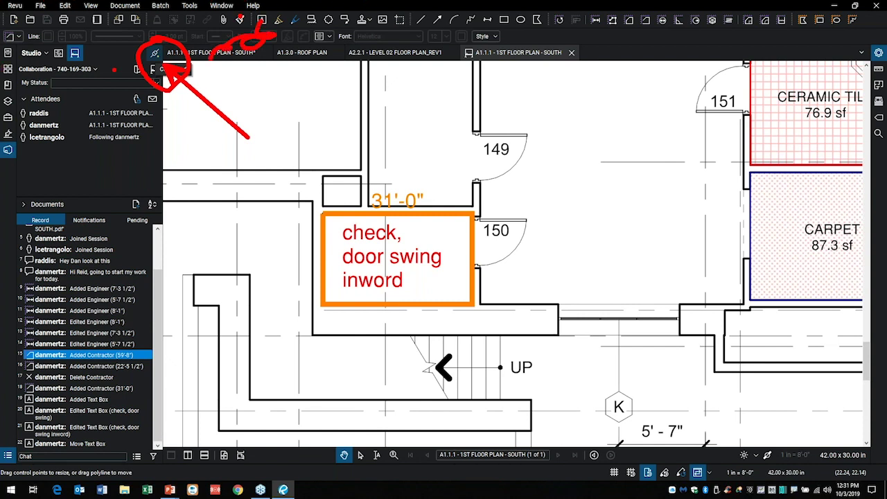
pyautogui.moveTo(59, 129)
pyautogui.mouseDown()
pyautogui.moveTo(102, 108)
pyautogui.moveTo(54, 127)
pyautogui.mouseUp()
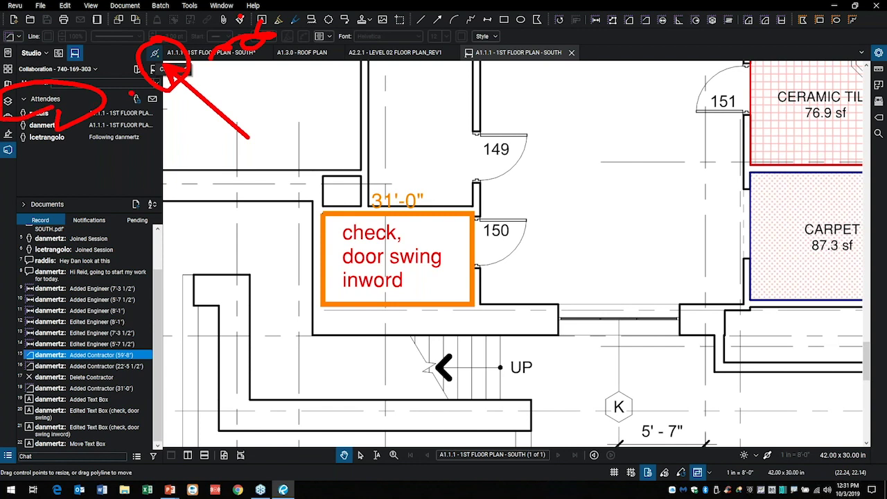
pyautogui.moveTo(145, 233); pyautogui.dragTo(210, 365)
pyautogui.moveTo(160, 208)
pyautogui.mouseDown()
pyautogui.moveTo(123, 256)
pyautogui.moveTo(166, 206)
pyautogui.mouseUp()
pyautogui.moveTo(91, 360)
pyautogui.mouseDown()
pyautogui.moveTo(24, 400)
pyautogui.moveTo(142, 355)
pyautogui.moveTo(61, 346)
pyautogui.mouseUp()
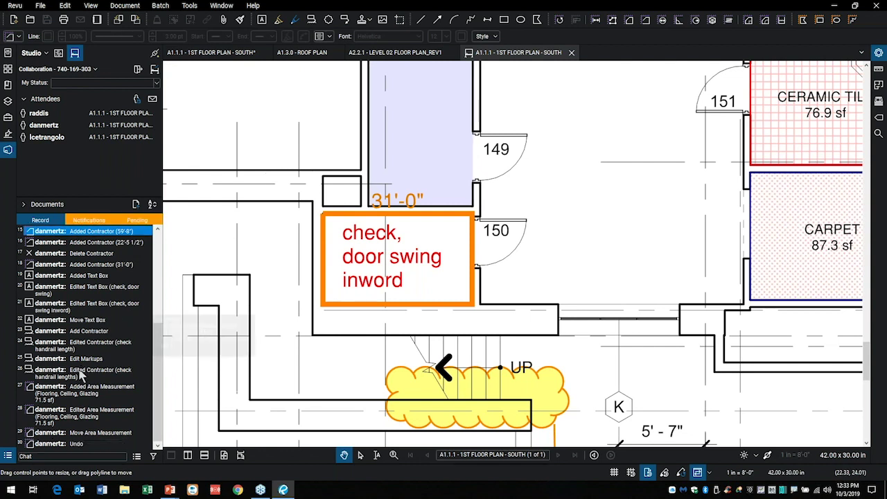
# Review the recent entries in the session record and the Contractor markups in the Markups List.
pyautogui.scroll(3, 78, 386)
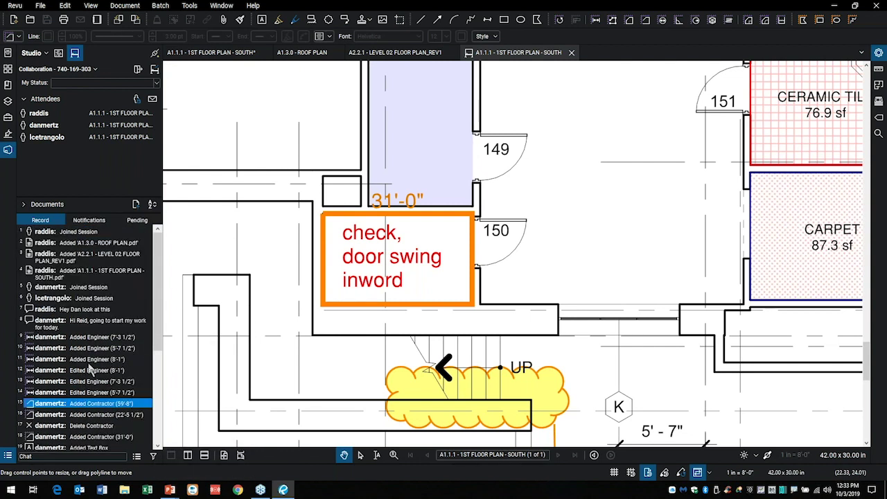
pyautogui.scroll(-3, 94, 360)
pyautogui.scroll(-1, 95, 361)
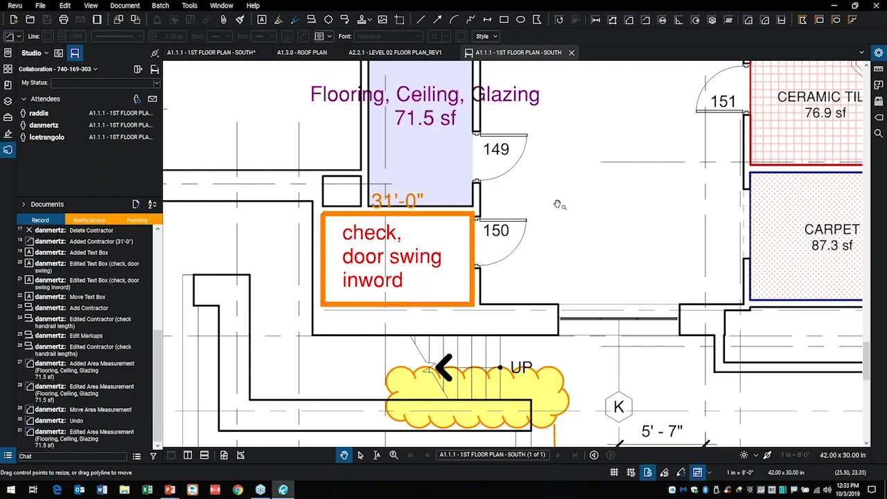
pyautogui.click(8, 456)
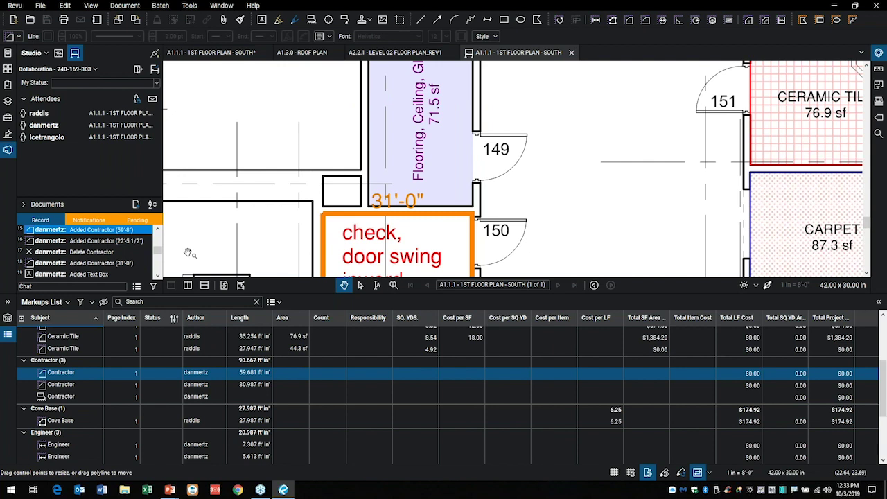
pyautogui.click(9, 334)
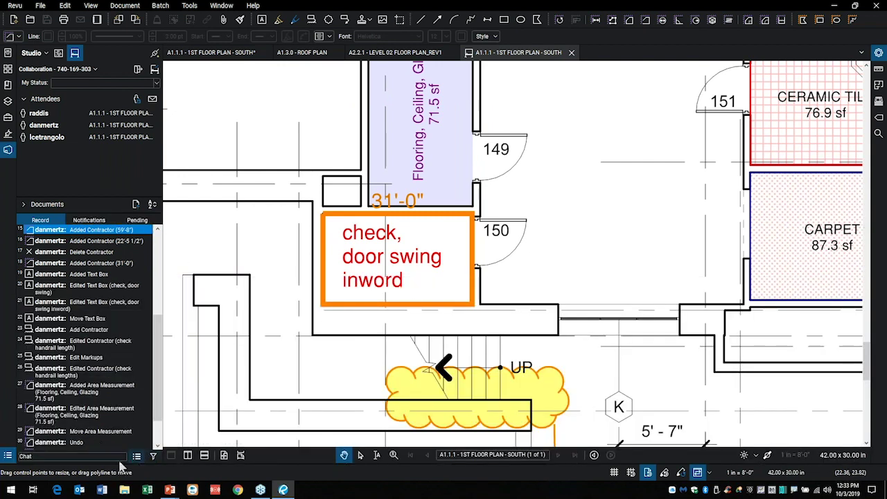
pyautogui.click(8, 456)
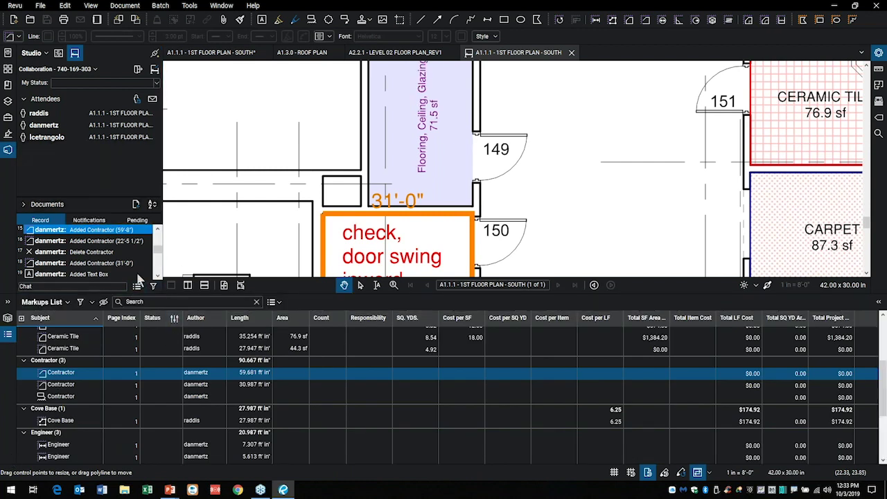
pyautogui.hotkey('ctrl', '2')
pyautogui.moveTo(133, 265)
pyautogui.mouseDown()
pyautogui.moveTo(10, 279)
pyautogui.moveTo(83, 309)
pyautogui.moveTo(175, 285)
pyautogui.moveTo(104, 258)
pyautogui.mouseUp()
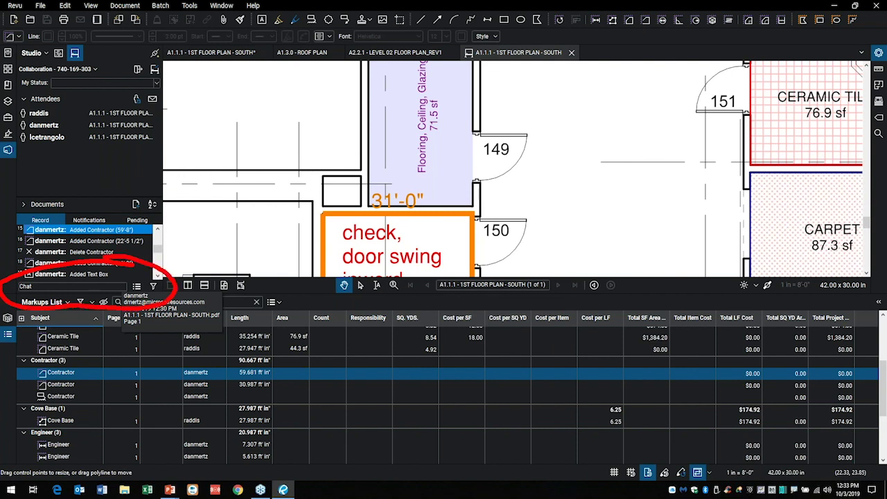
pyautogui.press('Escape')
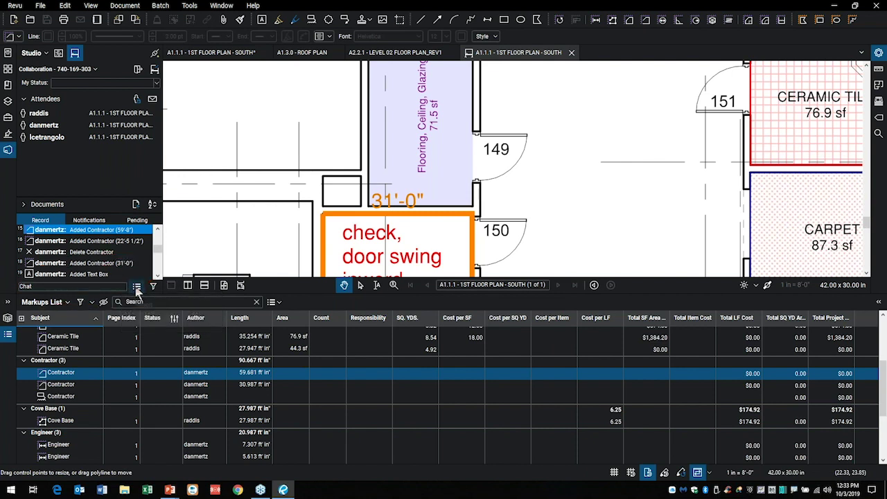
# Generate a Combine Files session report titled Collaboration and save it as Collaboration Report.pdf in C:\Sales Demo\Bluebeam 2018.
pyautogui.click(136, 286)
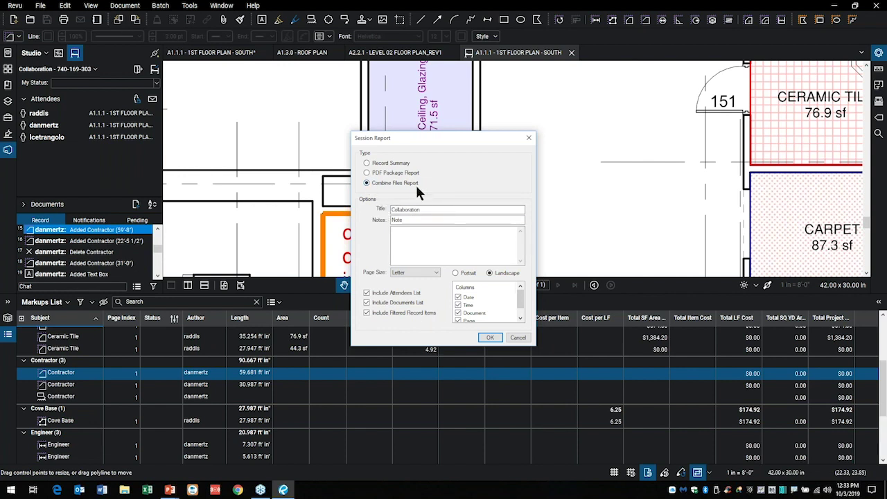
pyautogui.click(490, 337)
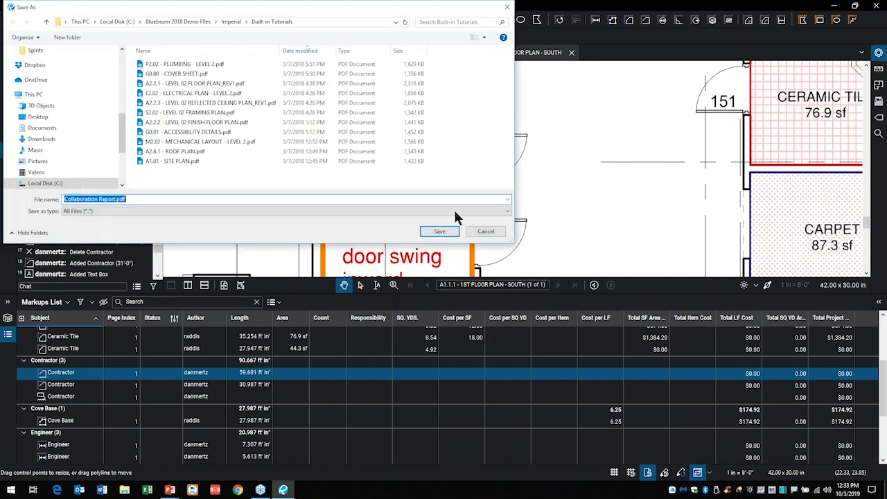
pyautogui.moveTo(289, 14); pyautogui.dragTo(471, 53)
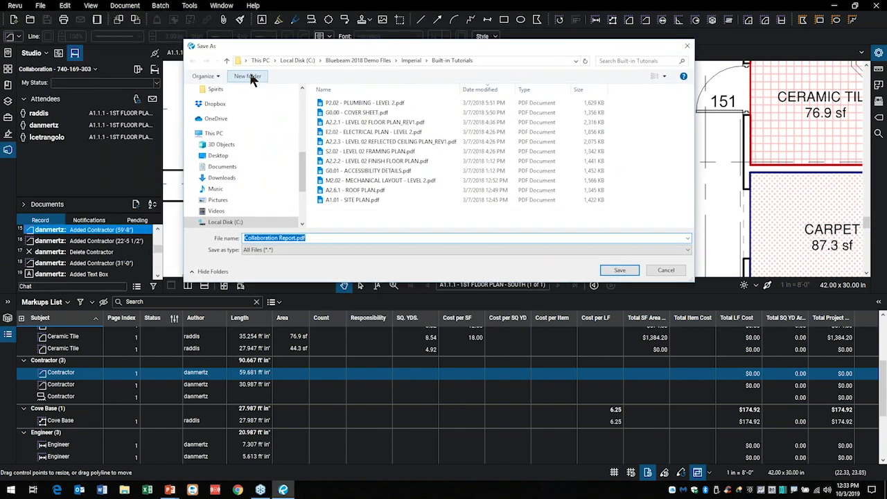
pyautogui.click(296, 60)
pyautogui.scroll(-8, 363, 158)
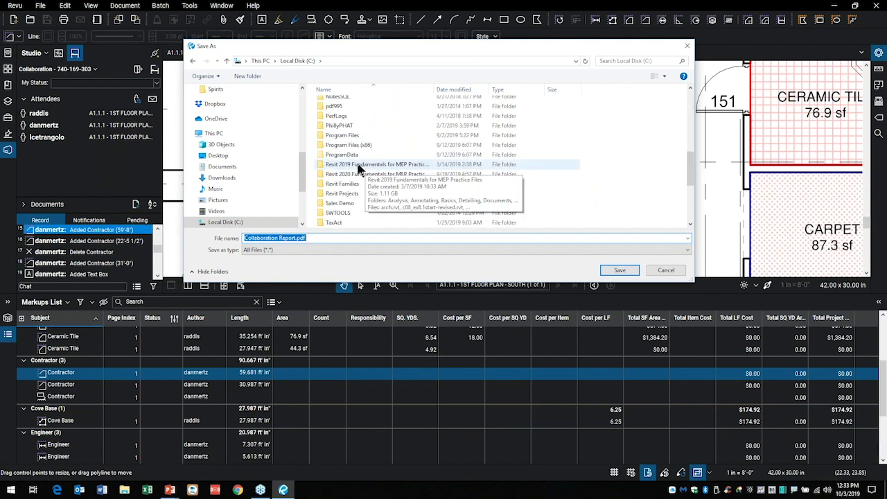
pyautogui.scroll(-1, 357, 161)
pyautogui.click(351, 173)
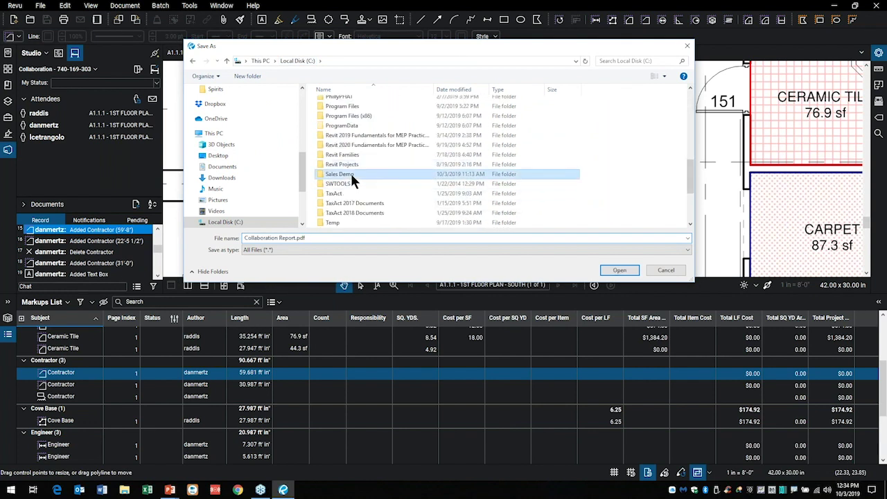
pyautogui.doubleClick(350, 173)
pyautogui.doubleClick(347, 145)
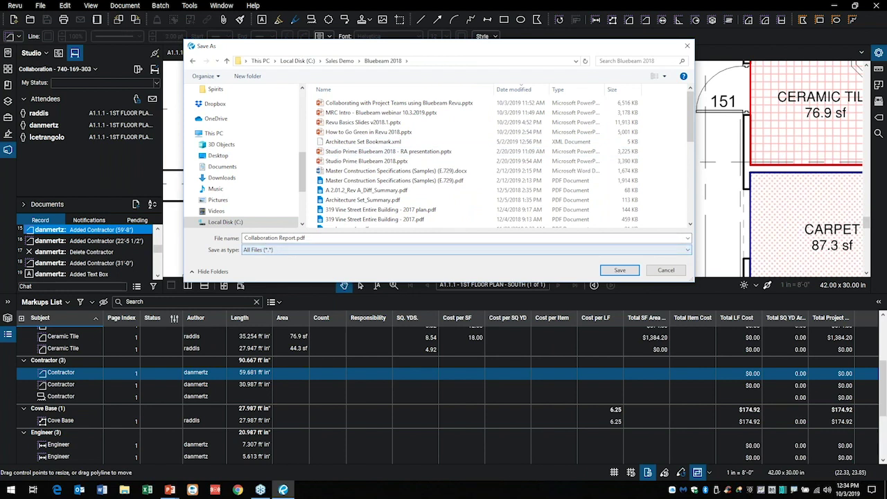
pyautogui.click(620, 270)
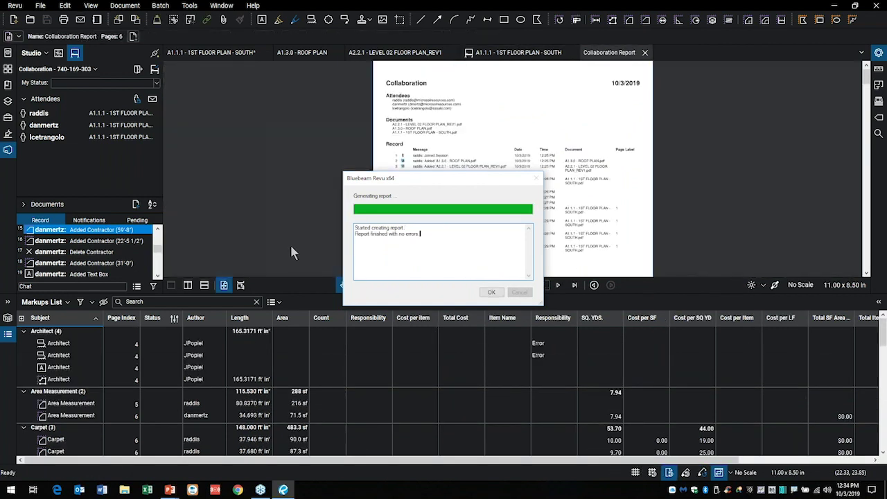
pyautogui.click(488, 292)
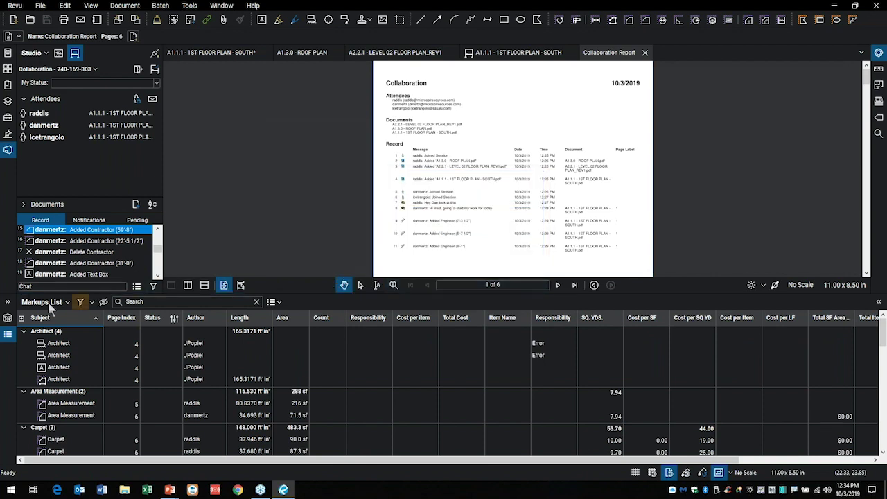
# Hide the Markups List and the Studio session details, and show the report's page thumbnails.
pyautogui.click(7, 338)
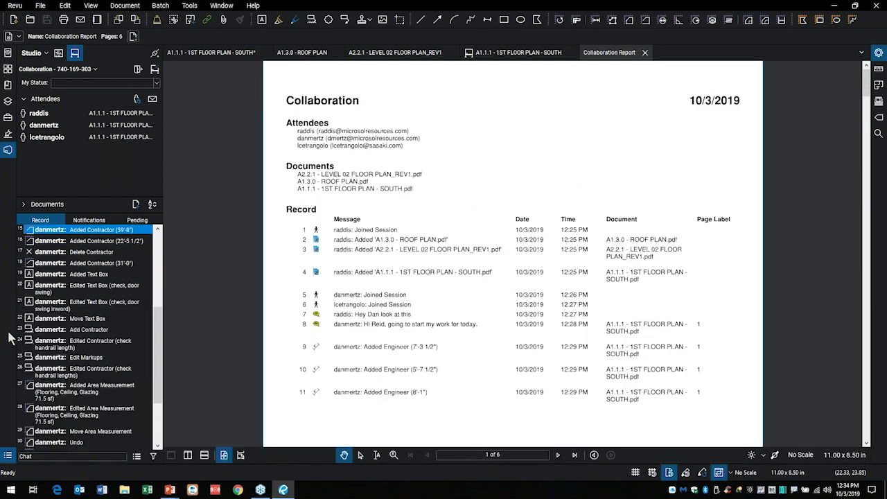
pyautogui.click(8, 153)
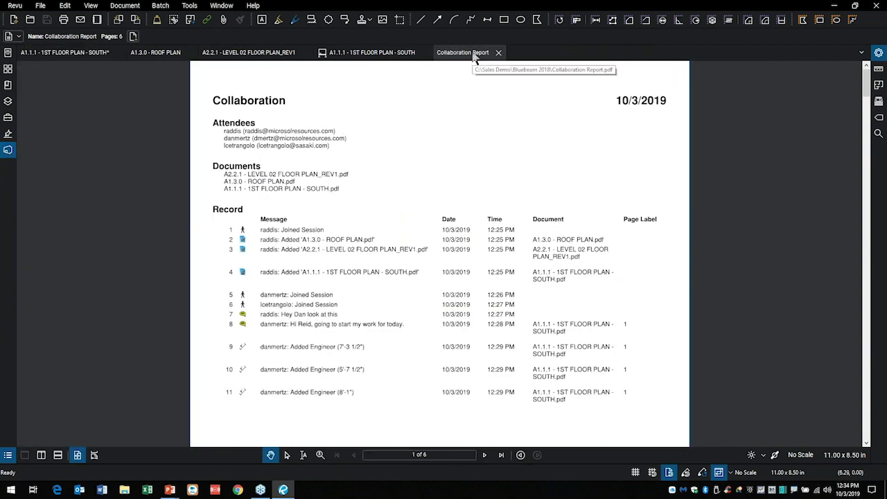
pyautogui.click(8, 69)
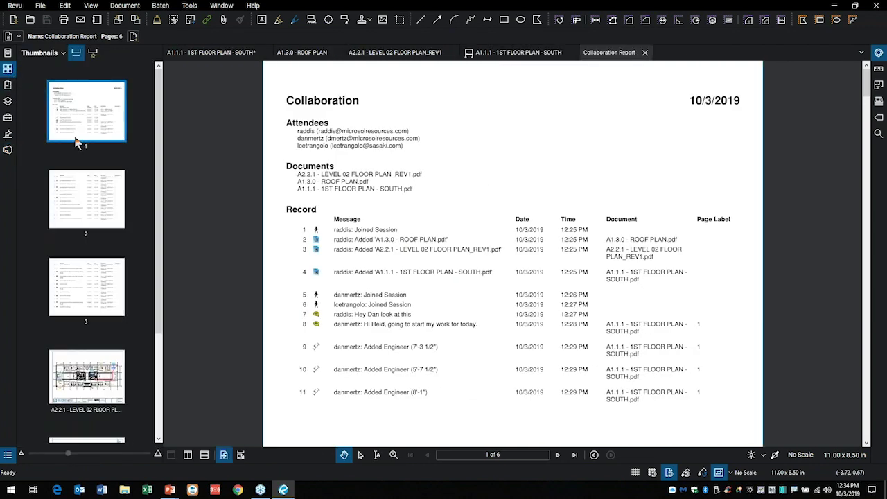
# Review the report's record pages and the combined A2.2.1, A1.3.0 and A1.1.1 plans, and return to its first page.
pyautogui.click(83, 181)
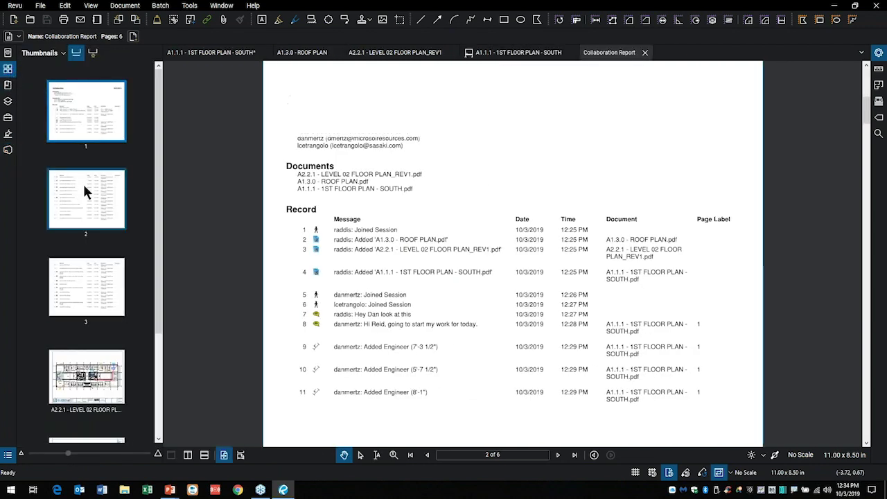
pyautogui.click(81, 279)
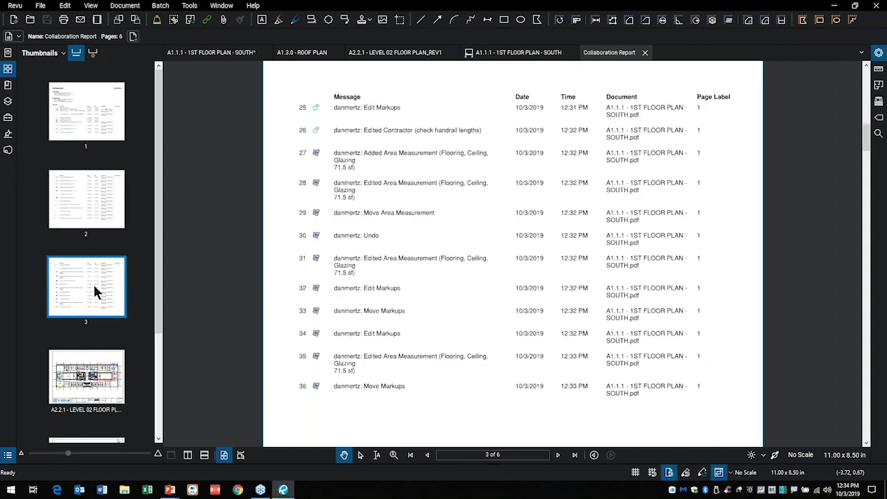
pyautogui.scroll(-2, 94, 278)
pyautogui.click(103, 238)
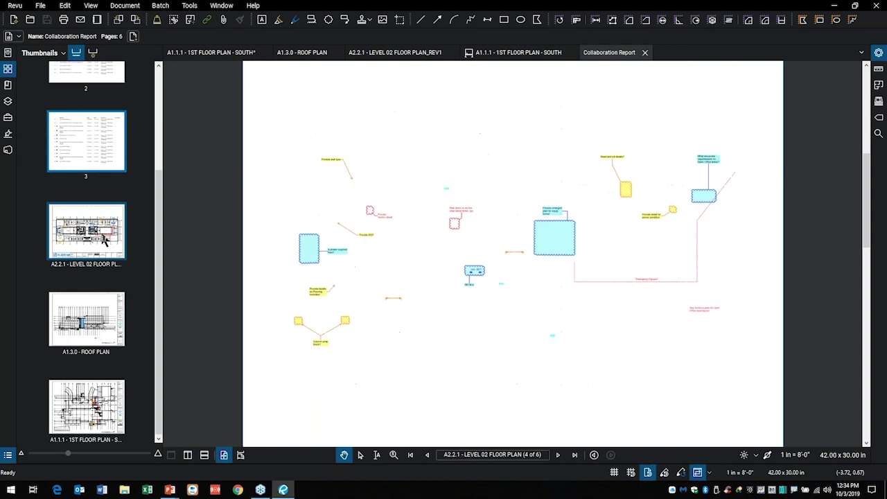
pyautogui.click(86, 326)
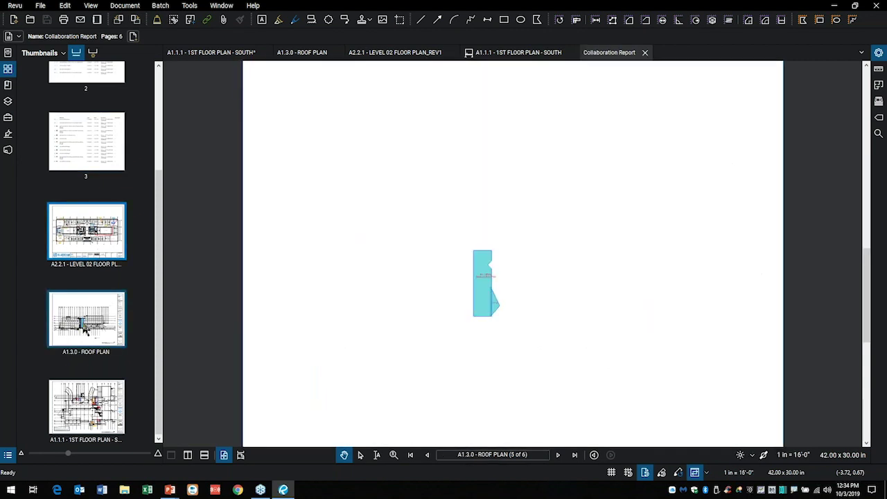
pyautogui.click(81, 404)
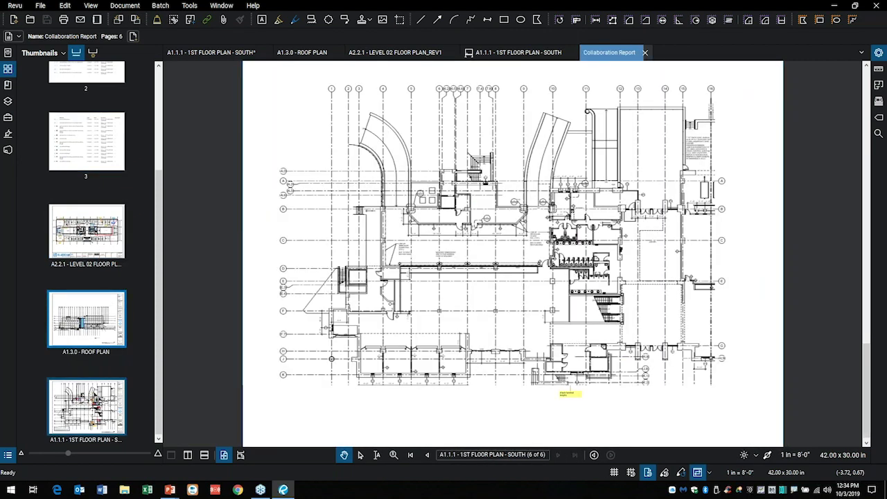
pyautogui.scroll(3, 107, 291)
pyautogui.click(98, 119)
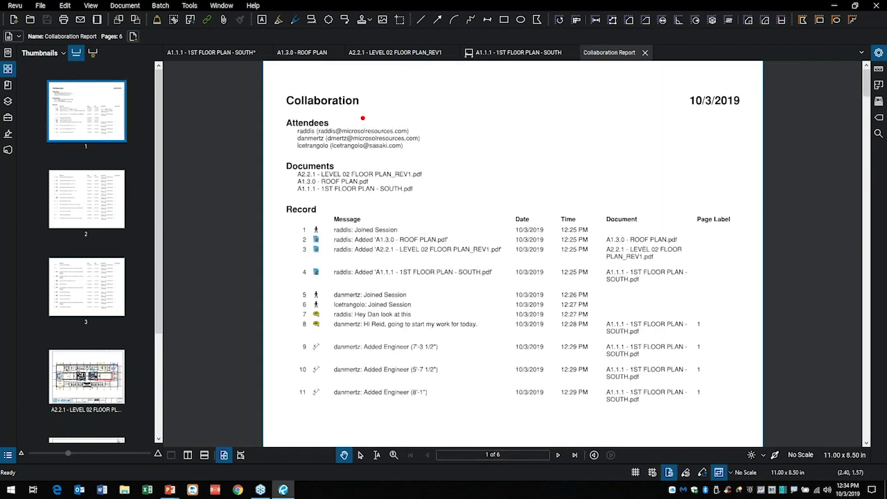
# Circle the report's attendees, documents and record sections in red as temporary emphasis, and clear the circles.
pyautogui.moveTo(268, 133)
pyautogui.mouseDown()
pyautogui.moveTo(349, 161)
pyautogui.moveTo(247, 106)
pyautogui.mouseUp()
pyautogui.moveTo(416, 162)
pyautogui.mouseDown()
pyautogui.moveTo(240, 166)
pyautogui.moveTo(480, 177)
pyautogui.moveTo(386, 154)
pyautogui.mouseUp()
pyautogui.moveTo(312, 401)
pyautogui.mouseDown()
pyautogui.moveTo(524, 371)
pyautogui.moveTo(287, 193)
pyautogui.moveTo(405, 419)
pyautogui.moveTo(419, 414)
pyautogui.mouseUp()
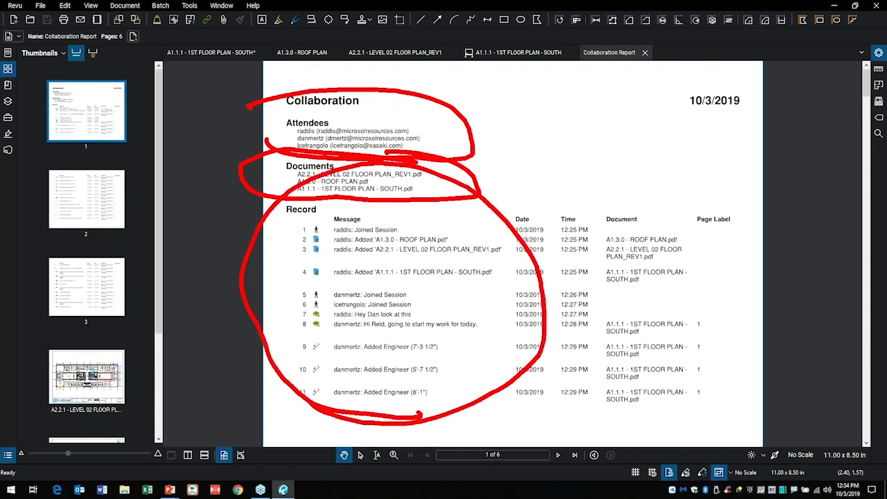
pyautogui.press('Escape')
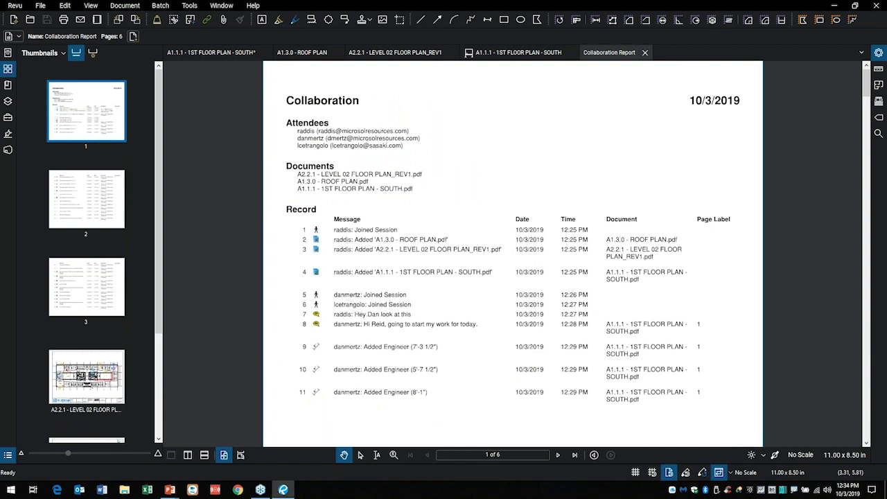
# Locate the 5'-7 1/2" Engineer dimension from the report's record, close the report and show the A2.2.1 Level 02 floor plan.
pyautogui.click(382, 371)
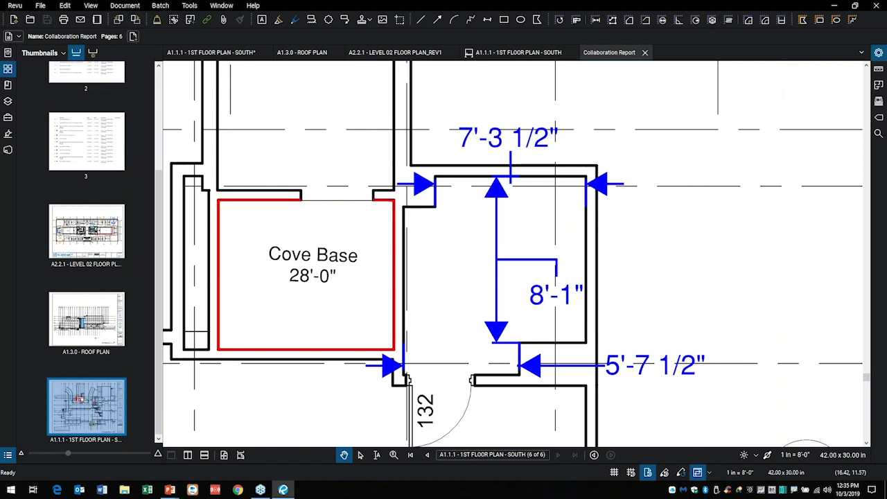
pyautogui.click(644, 53)
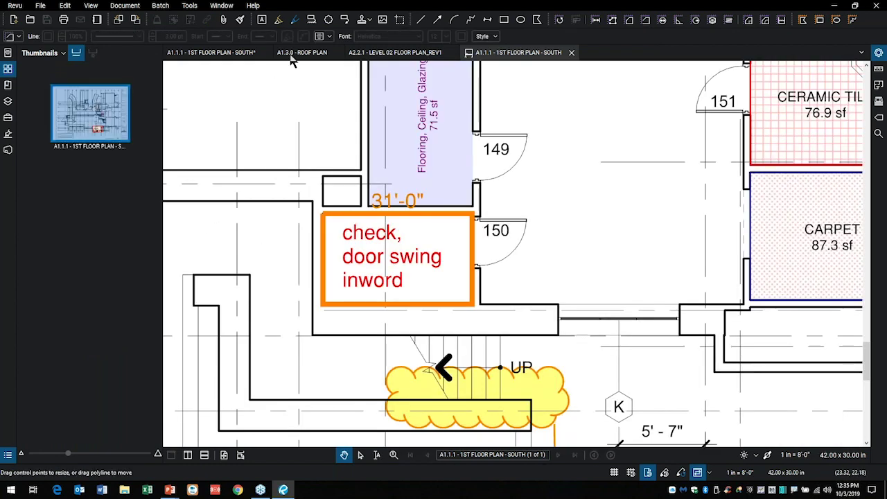
pyautogui.click(422, 58)
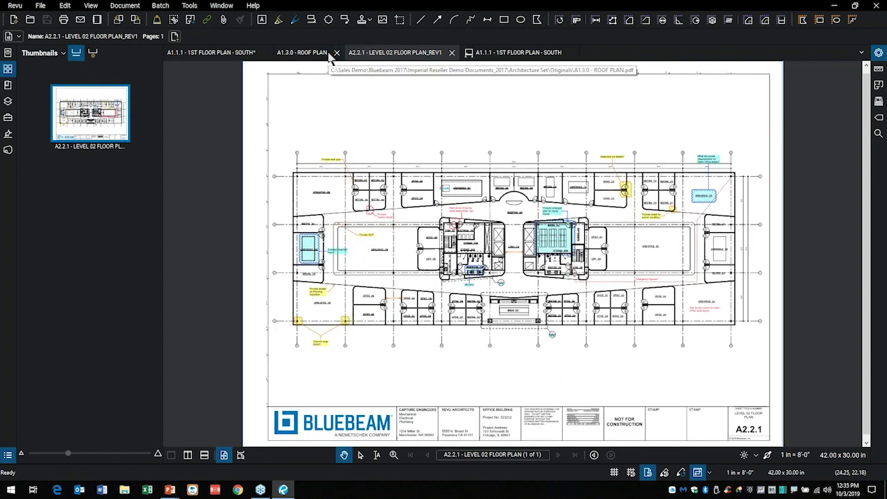
pyautogui.moveTo(331, 59)
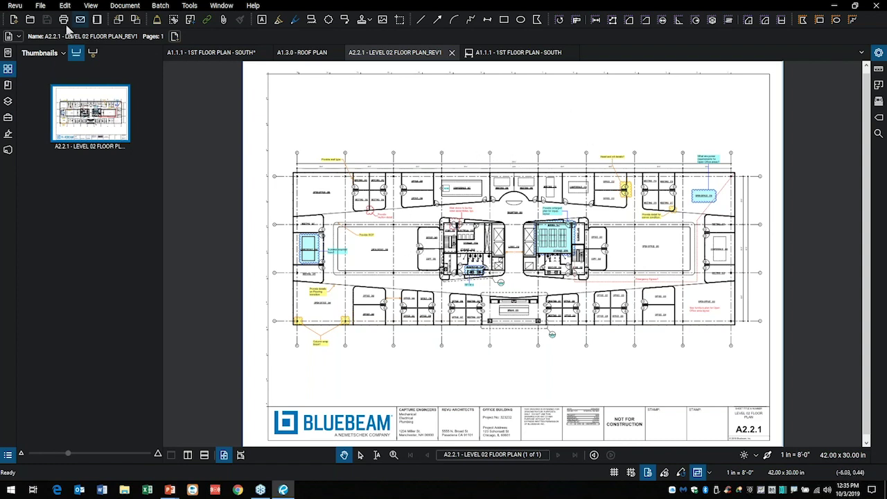
pyautogui.click(17, 6)
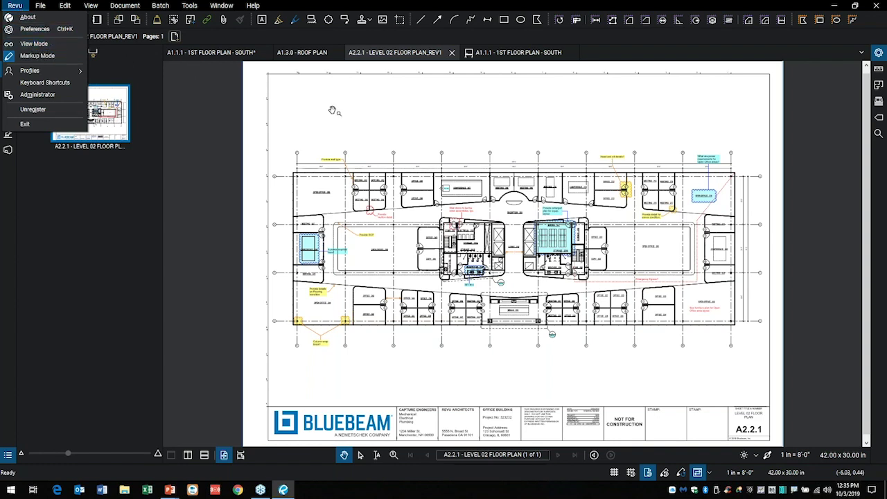
pyautogui.click(369, 136)
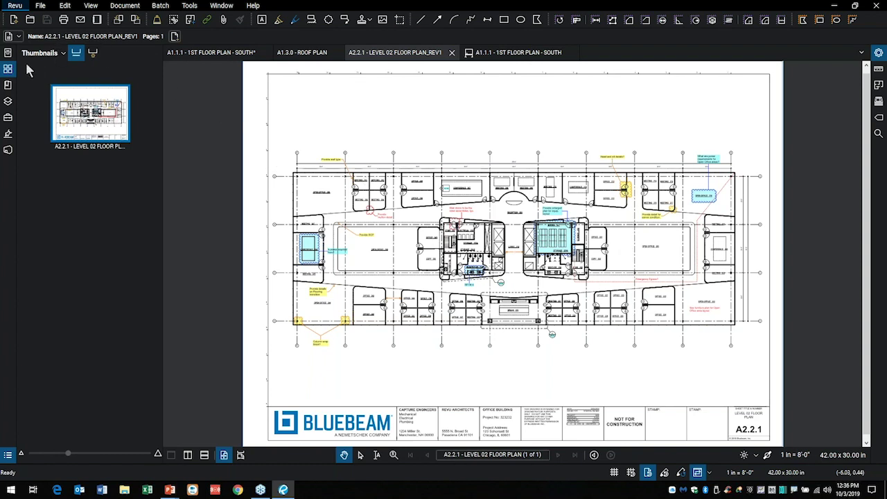
# Bring back the Studio session details, check the pending activity and return to the session record.
pyautogui.click(7, 150)
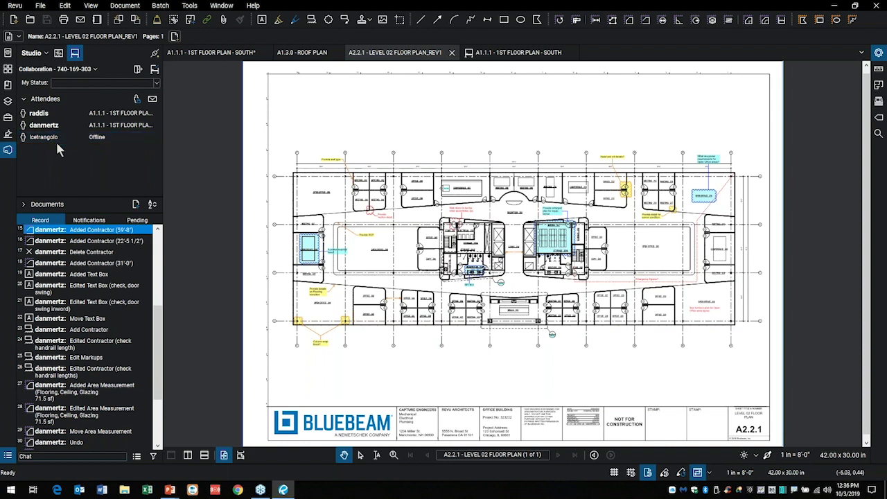
pyautogui.click(142, 220)
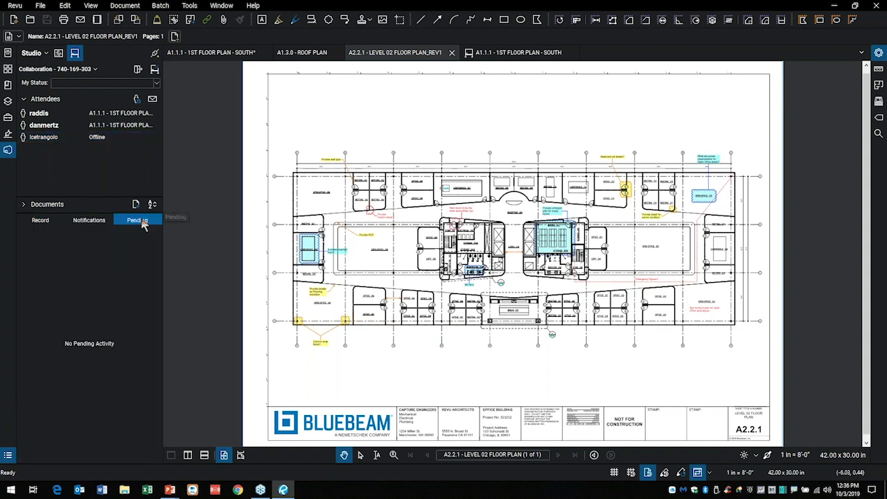
pyautogui.click(48, 221)
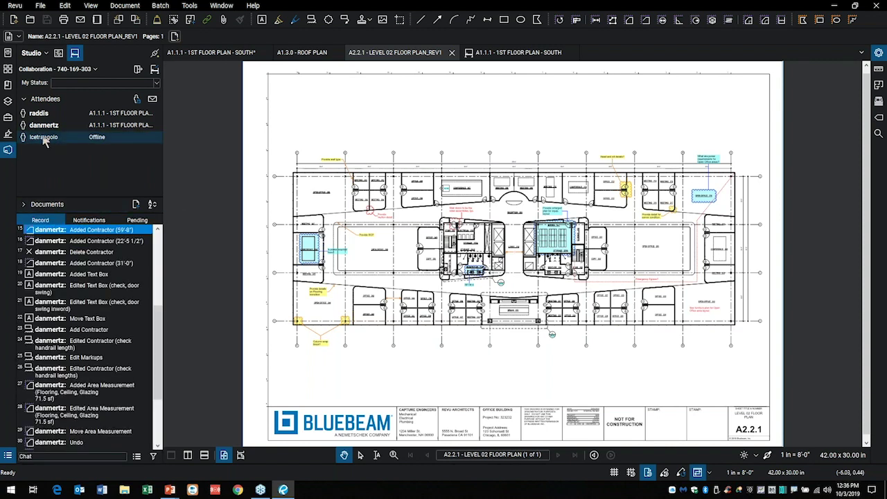
# Leave the Collaboration session and check the Studio account options from the list of all sessions.
pyautogui.moveTo(45, 143)
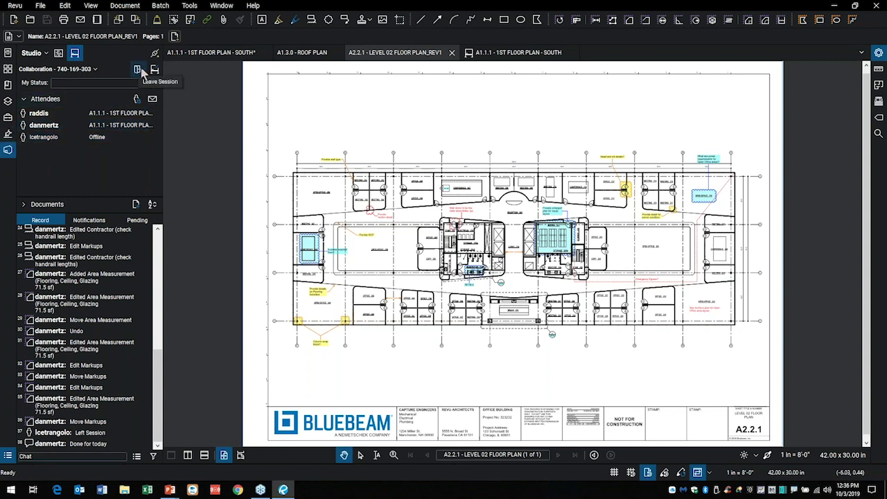
pyautogui.click(158, 72)
pyautogui.click(138, 72)
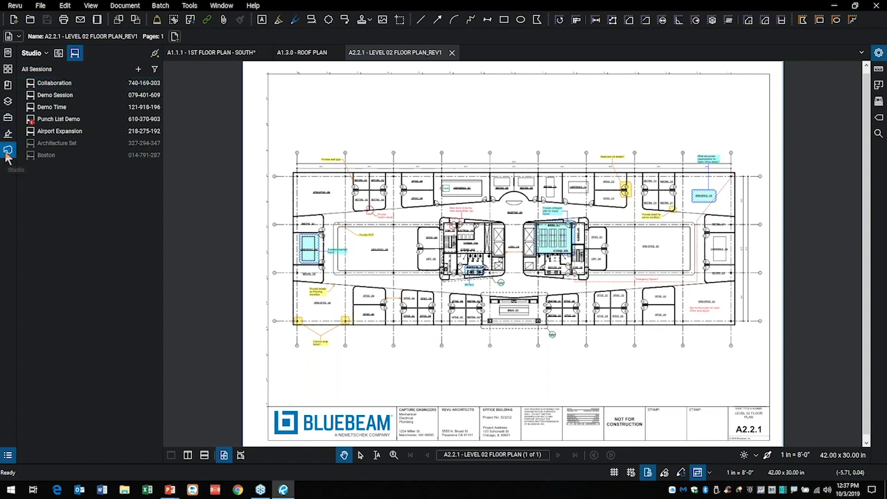
pyautogui.click(46, 53)
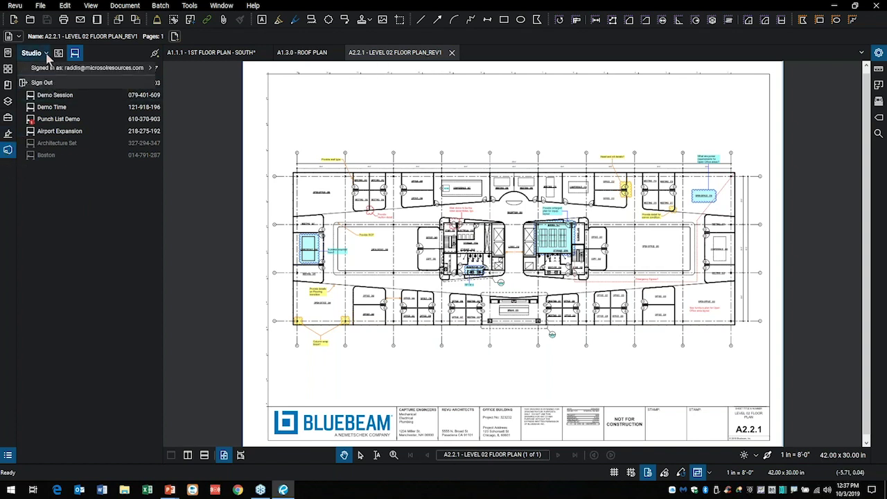
pyautogui.click(115, 202)
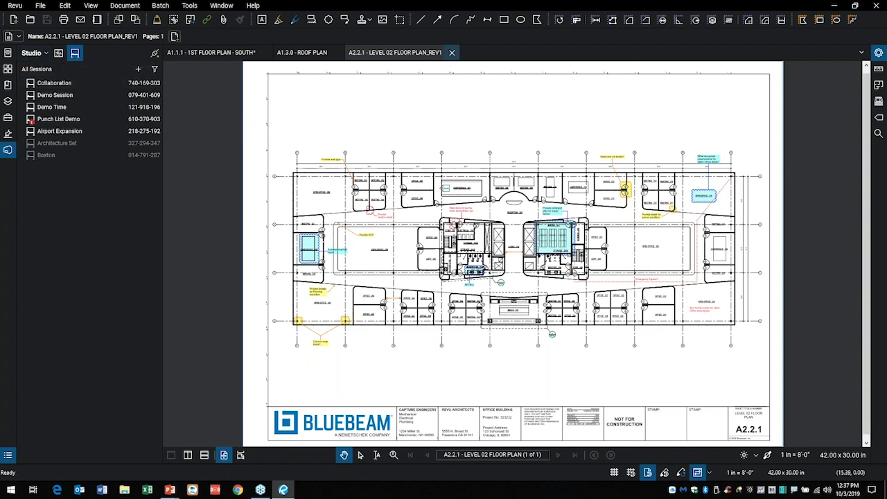
# Close the Level 02 floor plan, roof plan and A1.1.1 first floor plan drawings, saving the changes to A1.1.1.
pyautogui.click(451, 53)
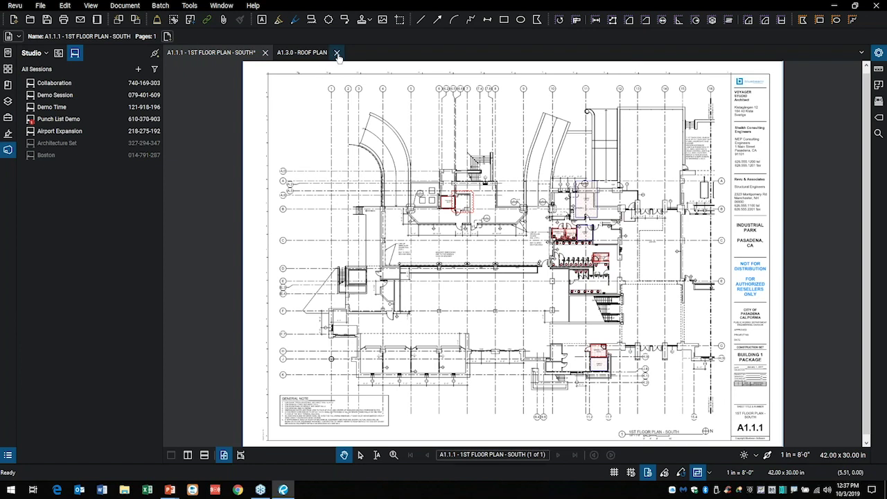
pyautogui.click(337, 54)
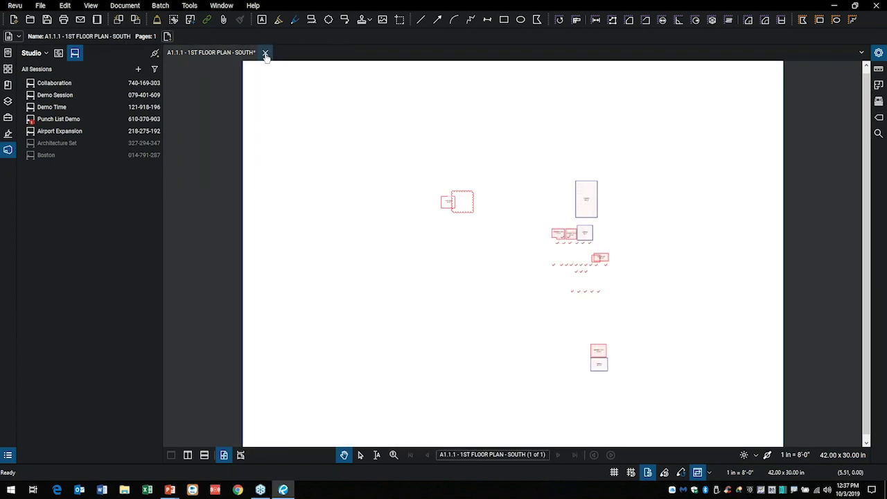
pyautogui.click(265, 53)
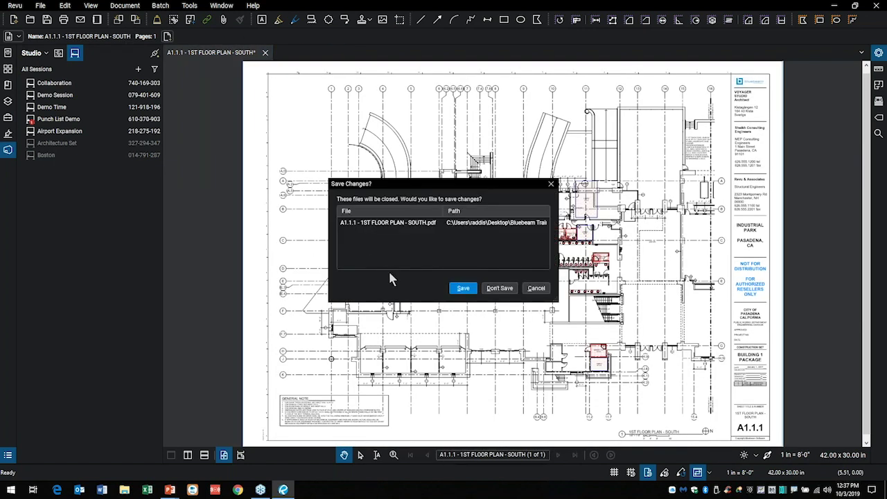
pyautogui.click(466, 288)
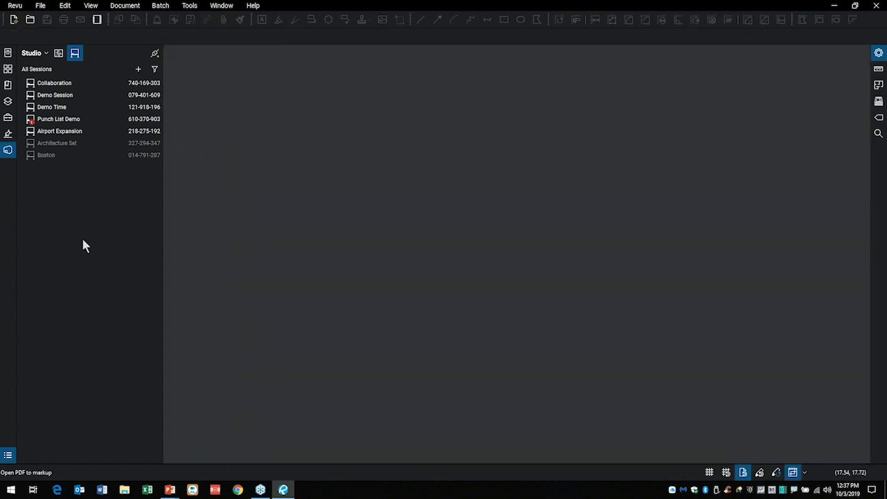
# Check the options for adding a Studio project, open the Oval Office Building project and view its project settings.
pyautogui.click(59, 54)
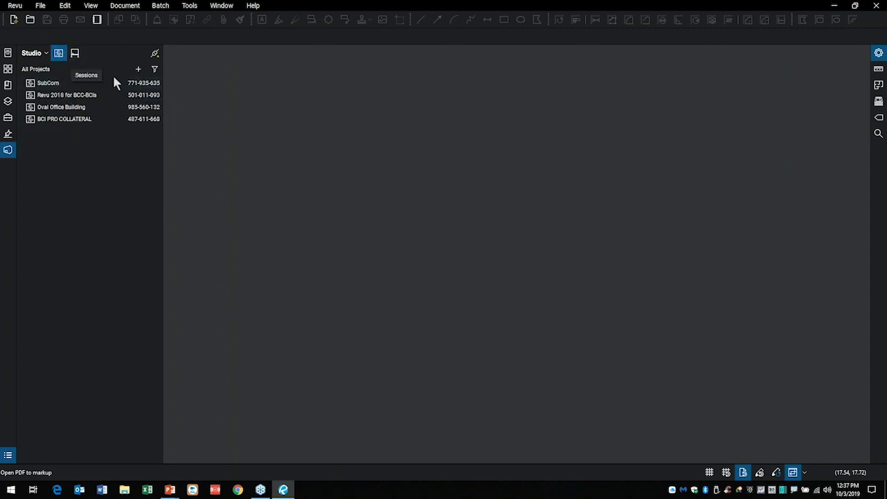
pyautogui.click(138, 70)
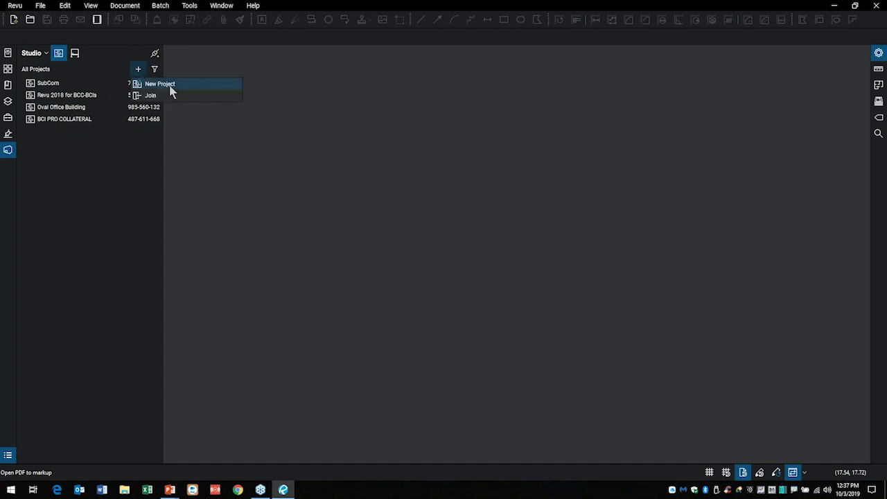
pyautogui.click(59, 165)
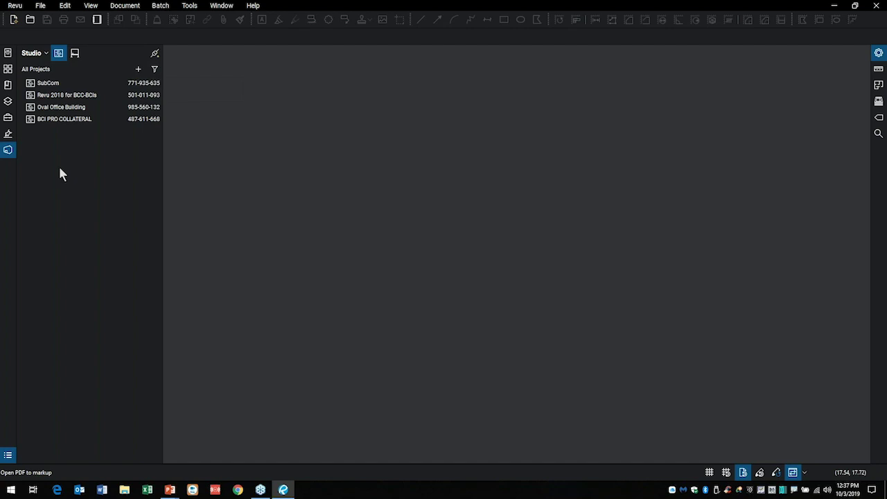
pyautogui.doubleClick(62, 107)
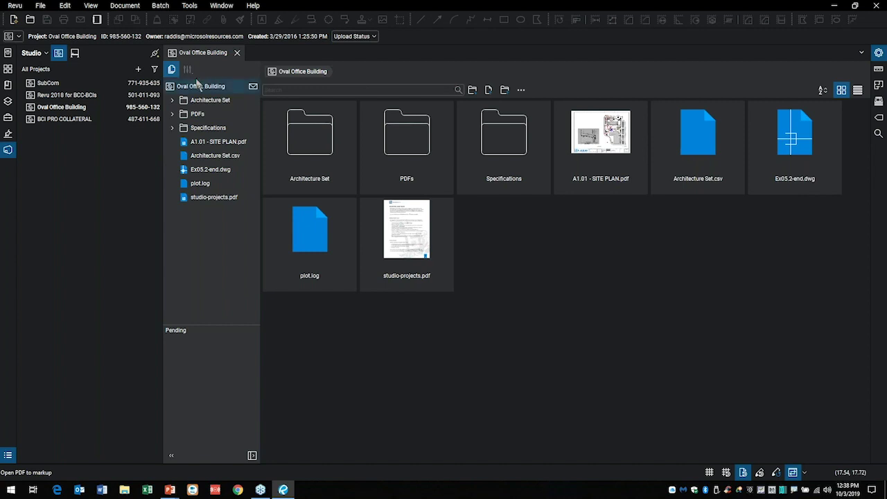
pyautogui.click(172, 69)
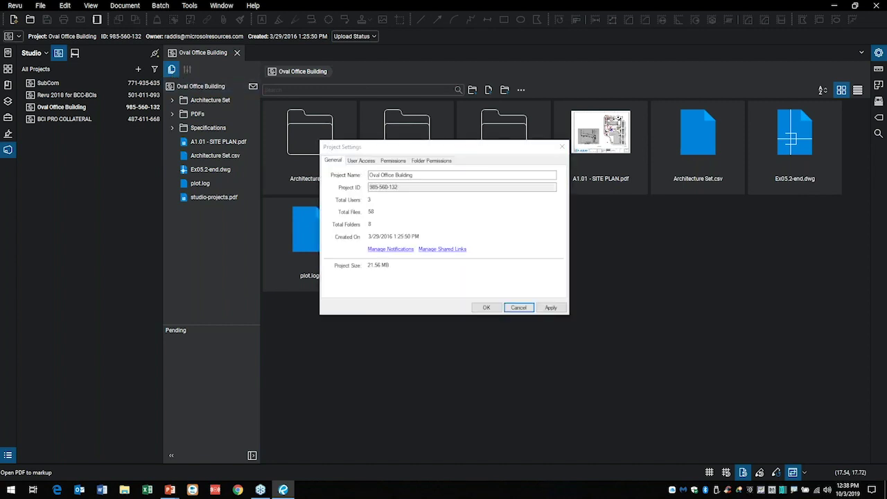
pyautogui.click(529, 308)
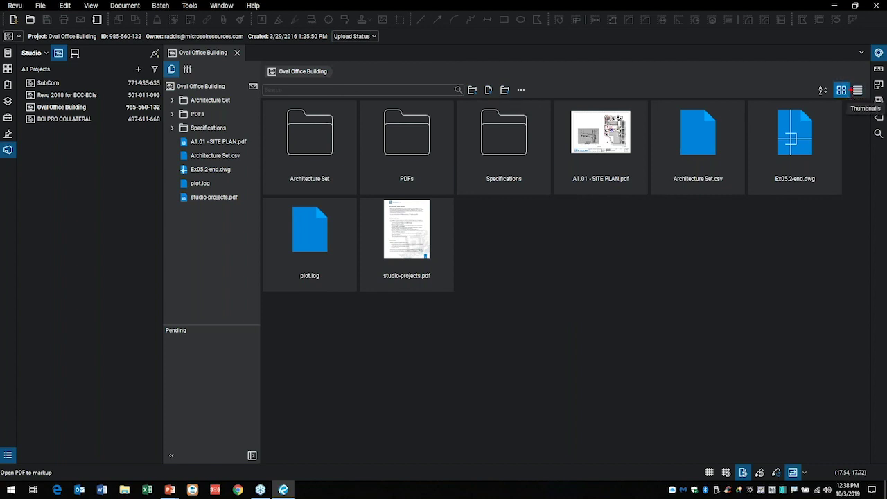
# Compare the list and thumbnail views of the project's files, temporarily marking the view and file controls in red.
pyautogui.moveTo(860, 80)
pyautogui.mouseDown()
pyautogui.moveTo(809, 72)
pyautogui.moveTo(784, 114)
pyautogui.moveTo(879, 86)
pyautogui.moveTo(853, 66)
pyautogui.mouseUp()
pyautogui.press('Escape')
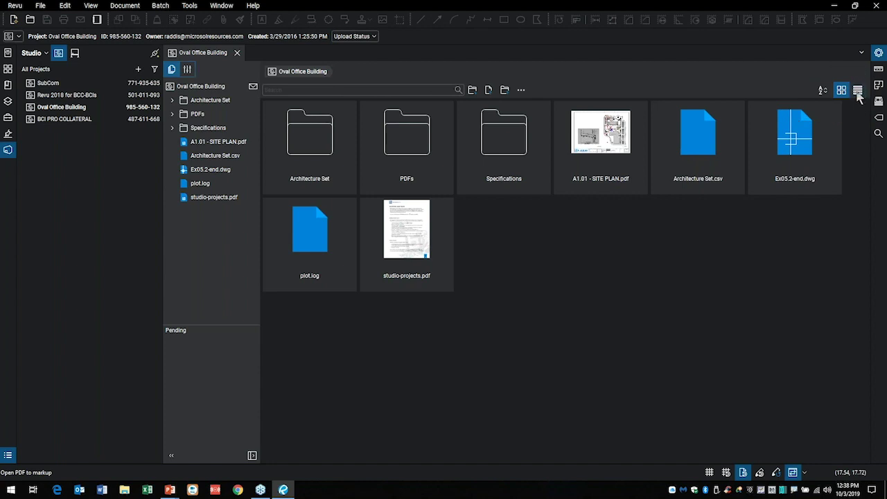
pyautogui.click(859, 90)
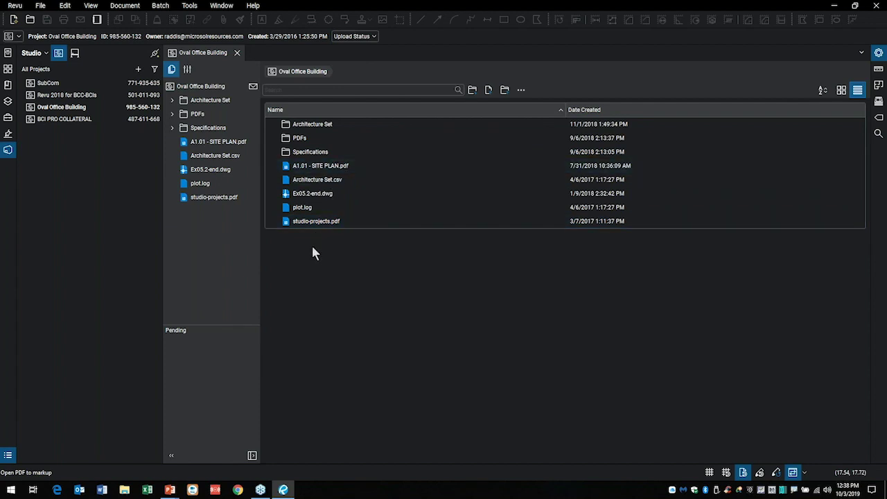
pyautogui.click(842, 90)
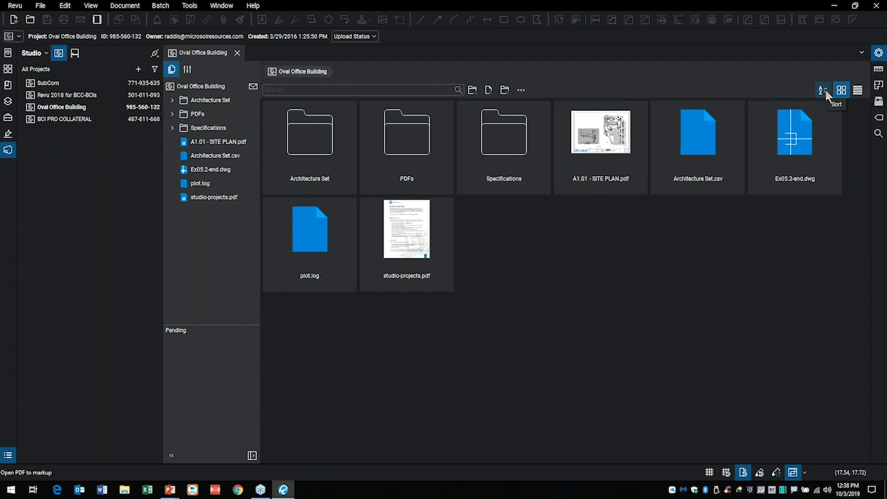
pyautogui.click(474, 91)
pyautogui.moveTo(460, 106)
pyautogui.mouseDown()
pyautogui.moveTo(519, 109)
pyautogui.moveTo(467, 79)
pyautogui.moveTo(447, 102)
pyautogui.mouseUp()
pyautogui.press('Escape')
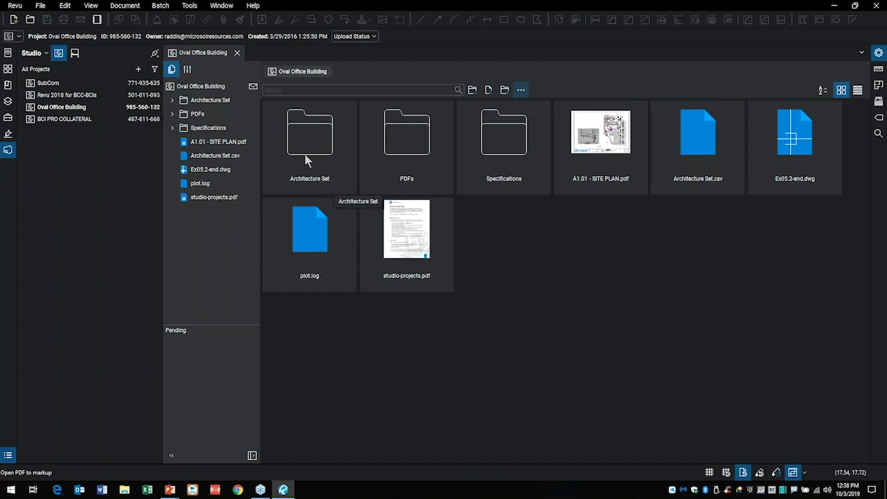
# Browse the subfolders and files in the project's Architecture Set and PDFs folders.
pyautogui.click(173, 100)
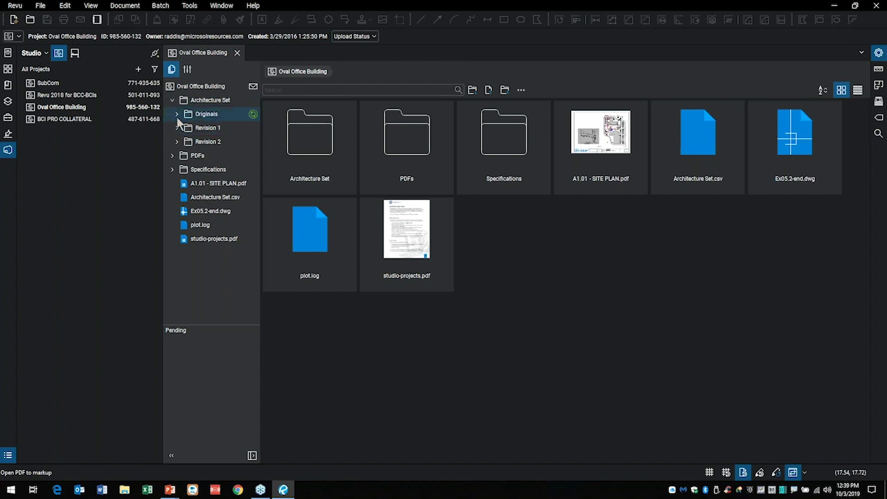
pyautogui.click(176, 115)
pyautogui.click(176, 114)
pyautogui.click(173, 156)
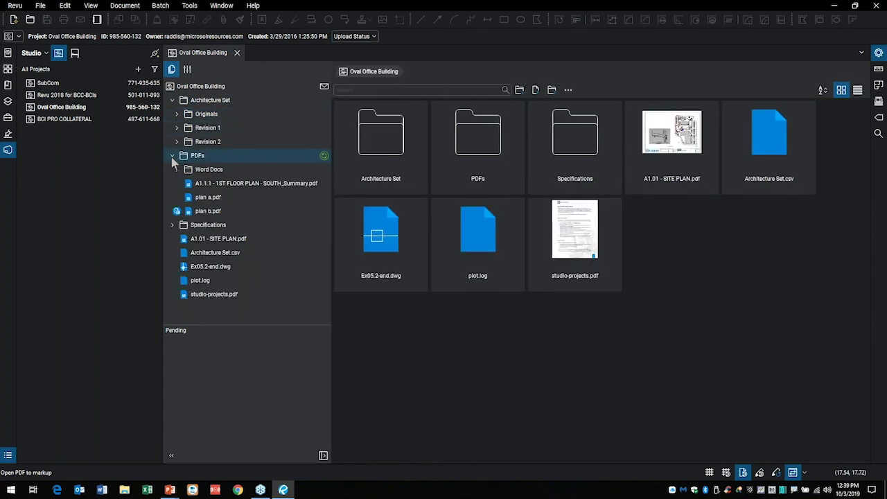
pyautogui.click(177, 170)
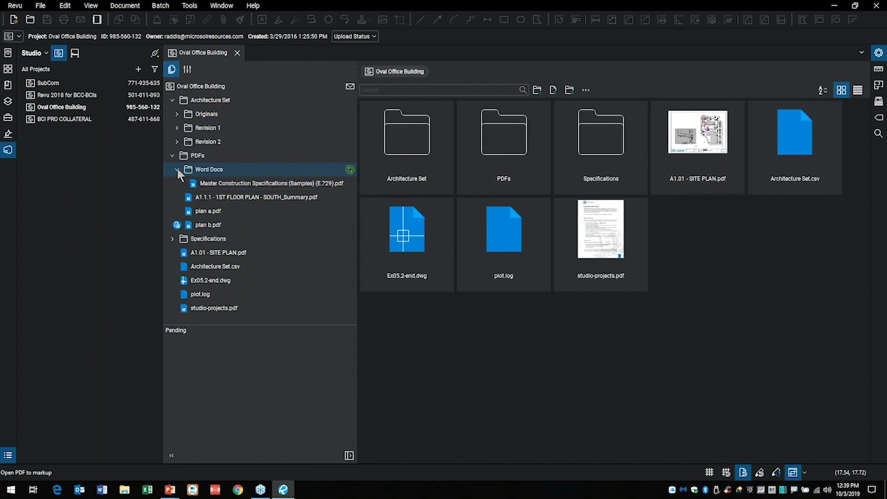
pyautogui.click(177, 170)
pyautogui.click(173, 157)
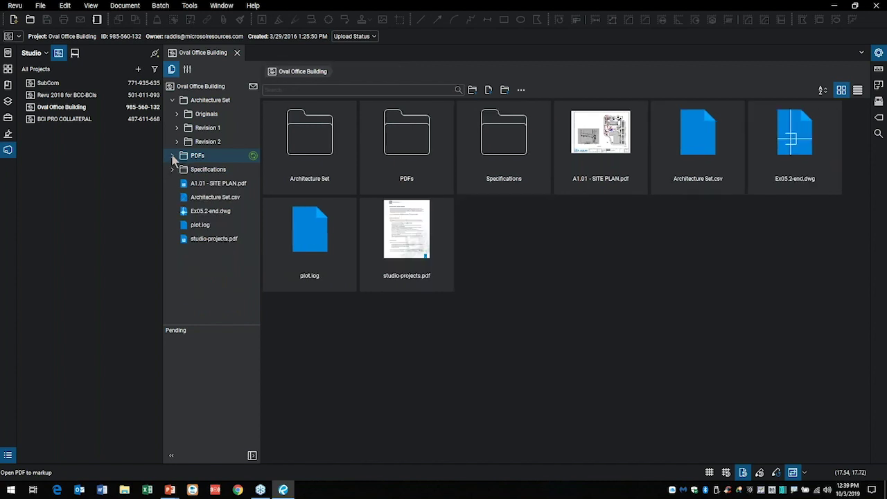
# View the Master Construction Specifications document from Specifications > Word Docs in Word and close it.
pyautogui.click(172, 170)
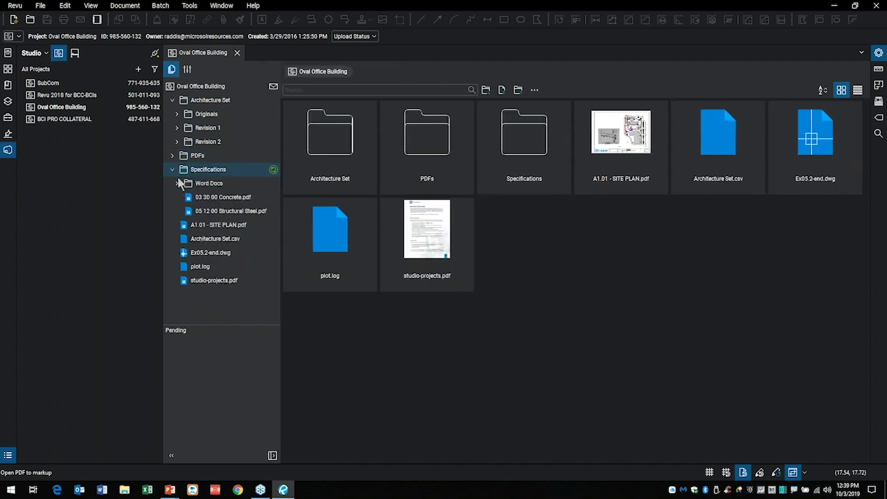
pyautogui.click(178, 183)
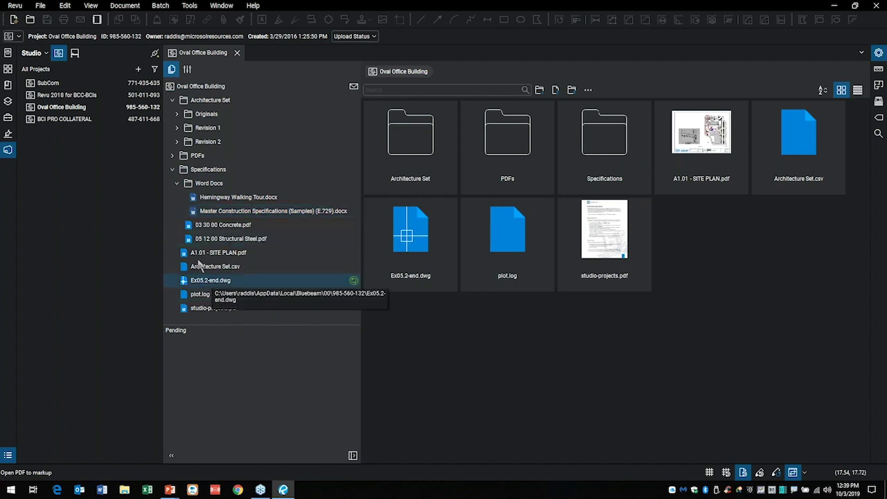
pyautogui.doubleClick(231, 217)
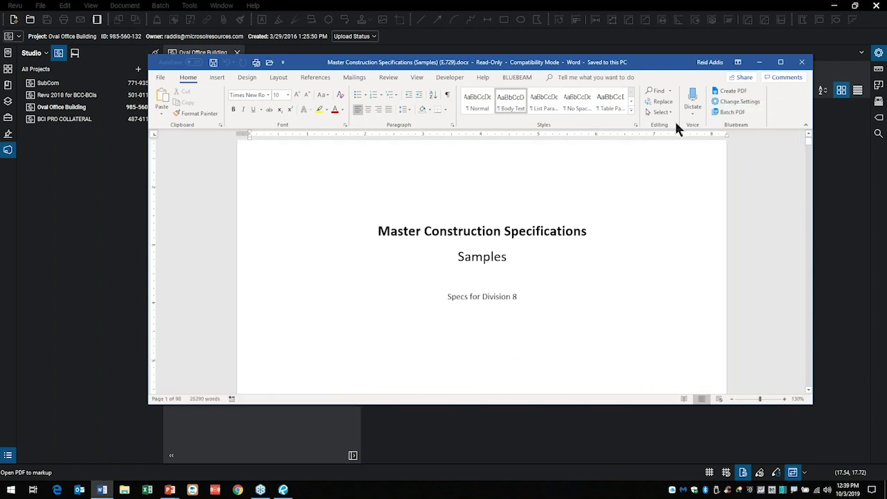
pyautogui.click(802, 64)
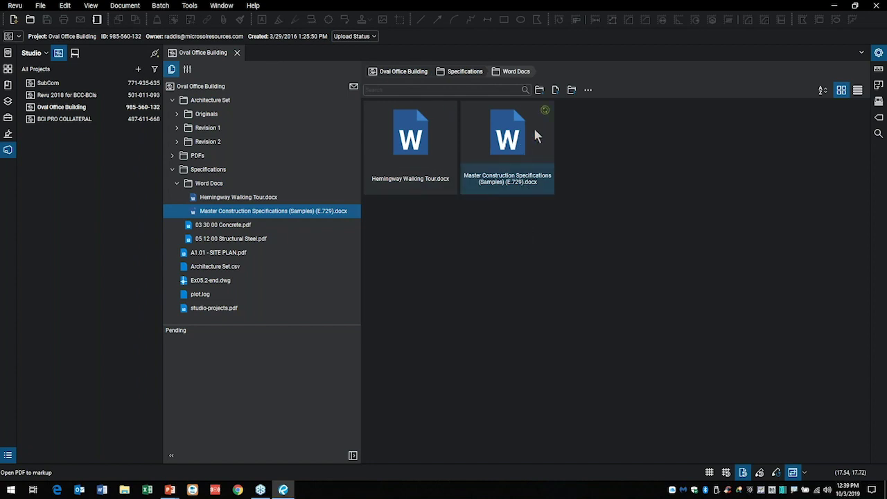
# Check out the Master Construction Specifications Word document and check it back in without a comment.
pyautogui.rightClick(482, 116)
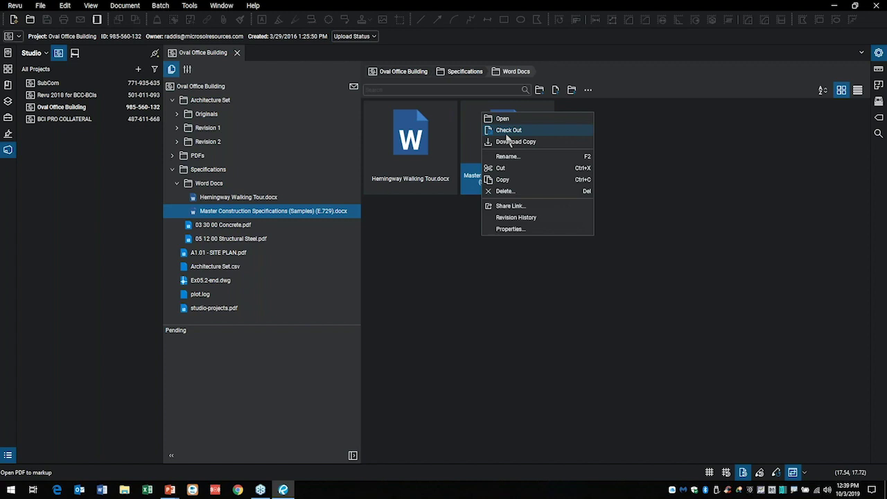
pyautogui.click(508, 130)
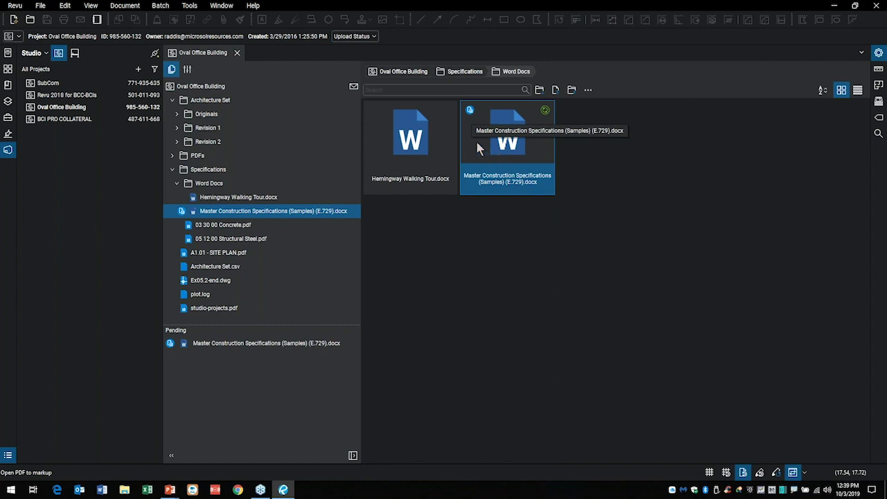
pyautogui.rightClick(469, 116)
pyautogui.click(492, 130)
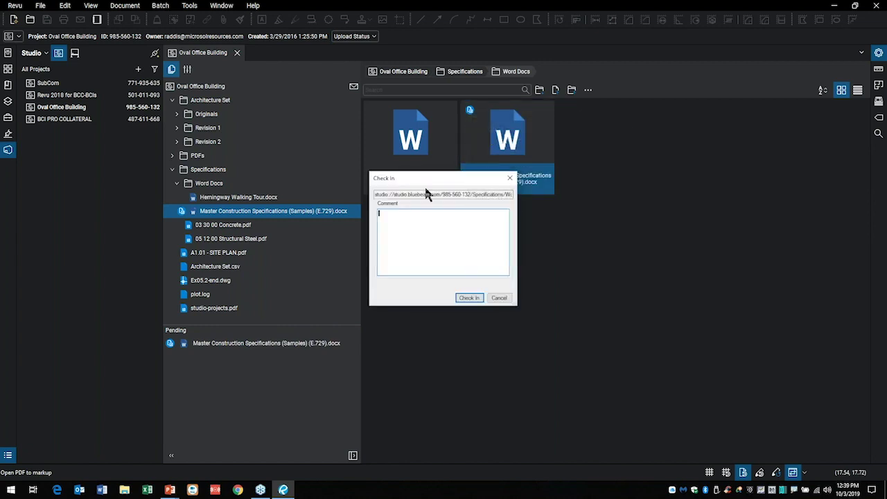
pyautogui.click(471, 298)
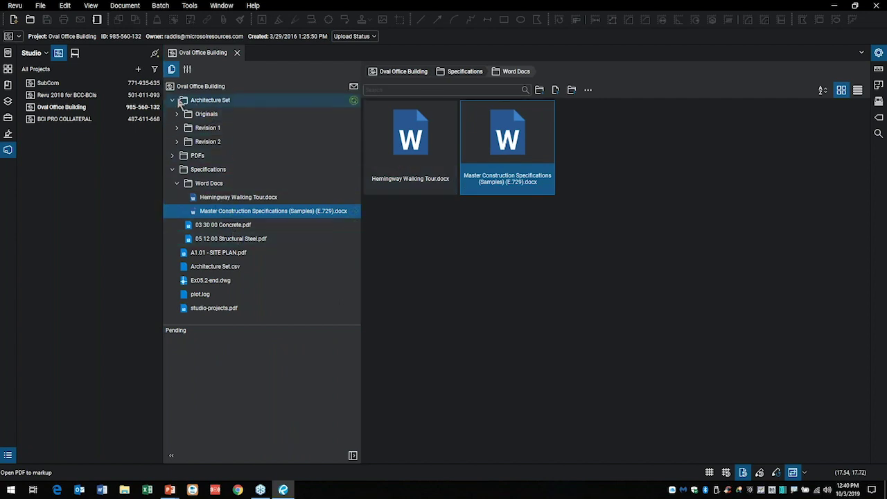
# Open A1.01 - SITE PLAN.pdf from the project without Split View and check it out for editing.
pyautogui.click(217, 255)
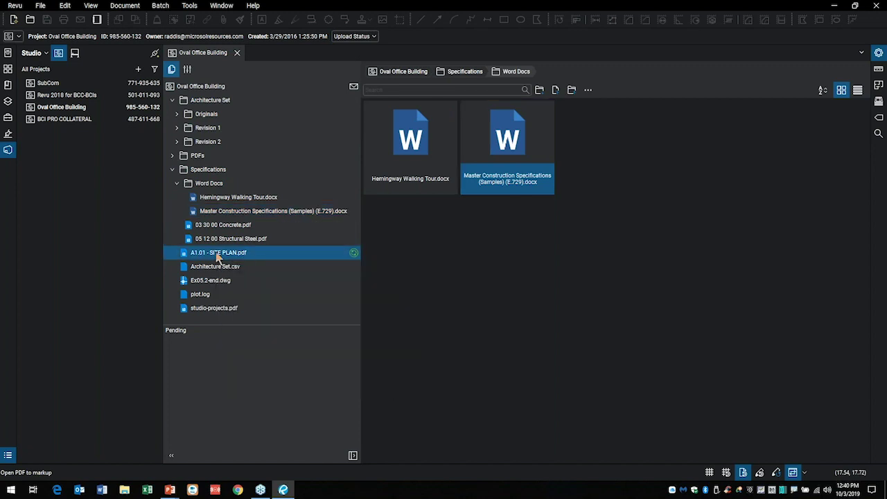
pyautogui.doubleClick(217, 254)
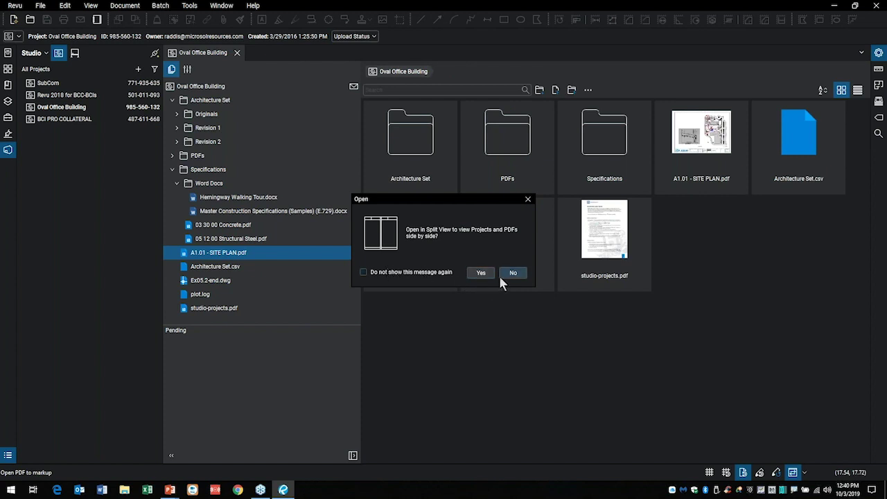
pyautogui.click(528, 200)
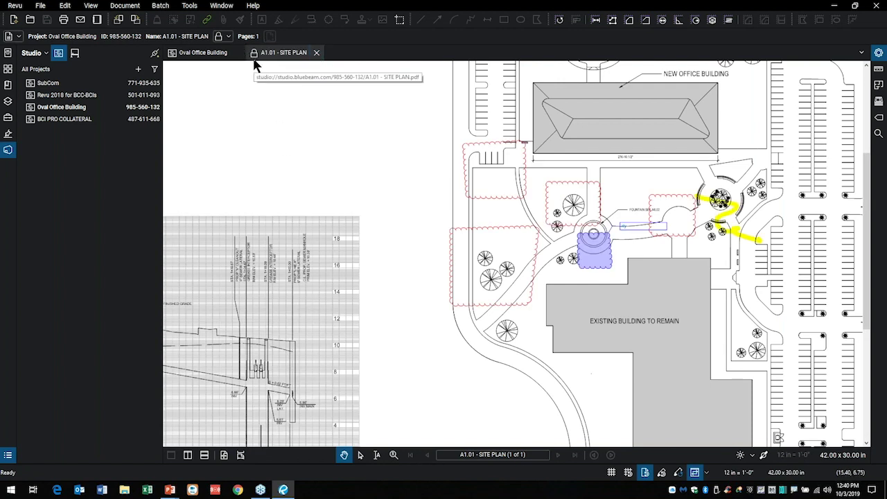
pyautogui.moveTo(261, 46)
pyautogui.mouseDown()
pyautogui.moveTo(239, 50)
pyautogui.moveTo(267, 83)
pyautogui.moveTo(260, 34)
pyautogui.moveTo(240, 73)
pyautogui.moveTo(283, 58)
pyautogui.mouseUp()
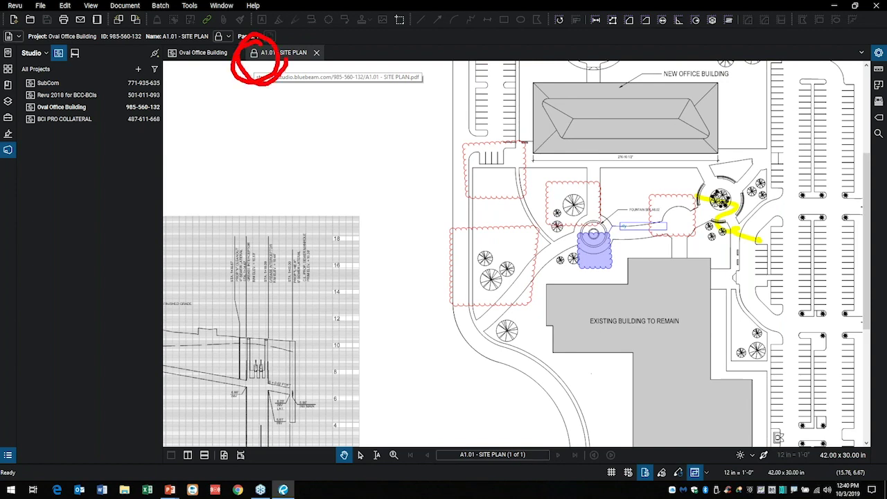
pyautogui.press('Escape')
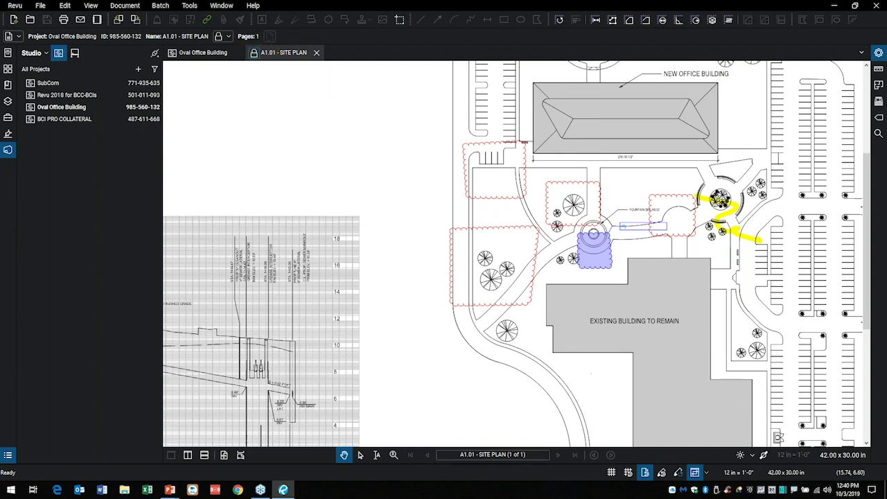
pyautogui.click(255, 54)
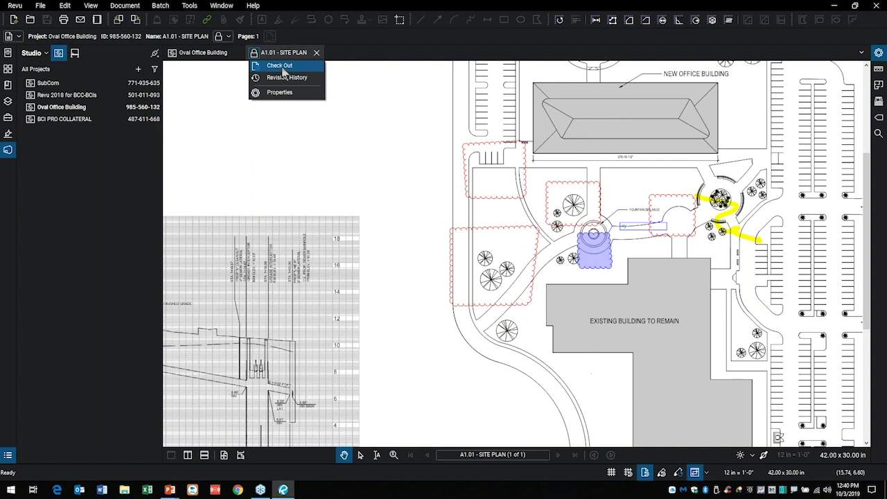
pyautogui.click(284, 69)
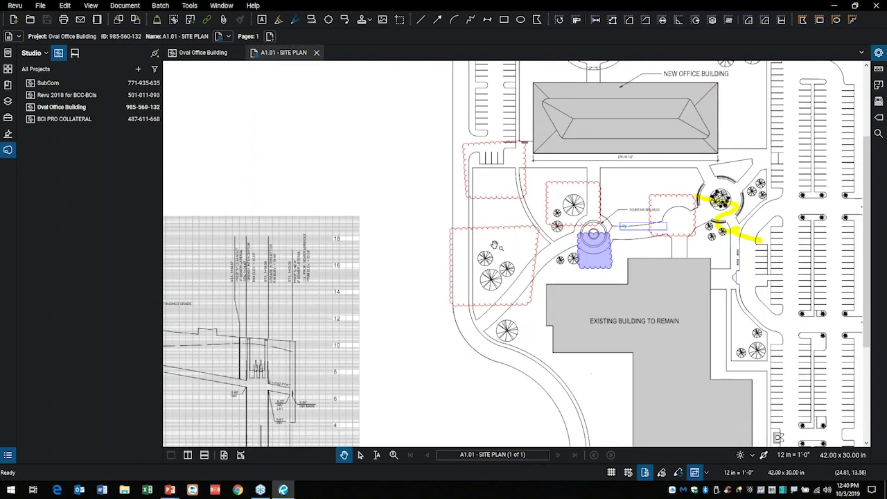
# Add a rectangular area measurement over the parking lot just east of the new office building on the site plan.
pyautogui.moveTo(531, 175); pyautogui.dragTo(427, 188)
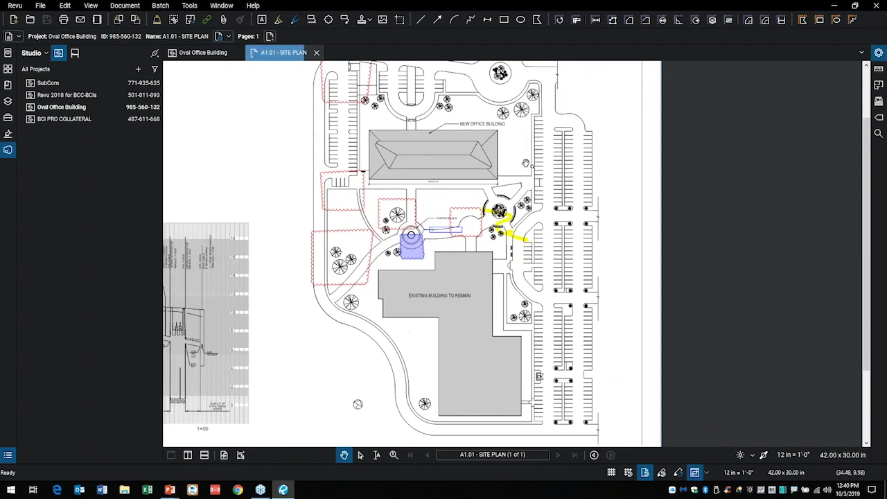
pyautogui.scroll(5, 537, 153)
pyautogui.moveTo(497, 167); pyautogui.dragTo(423, 208)
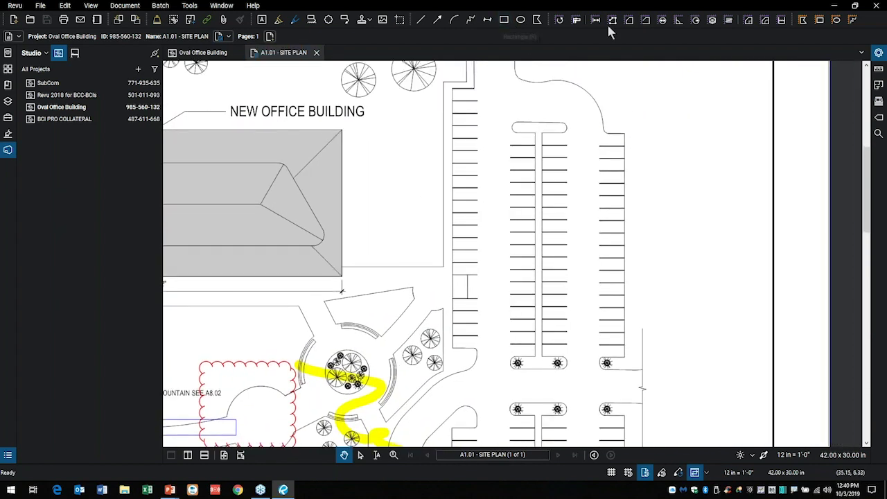
pyautogui.click(631, 21)
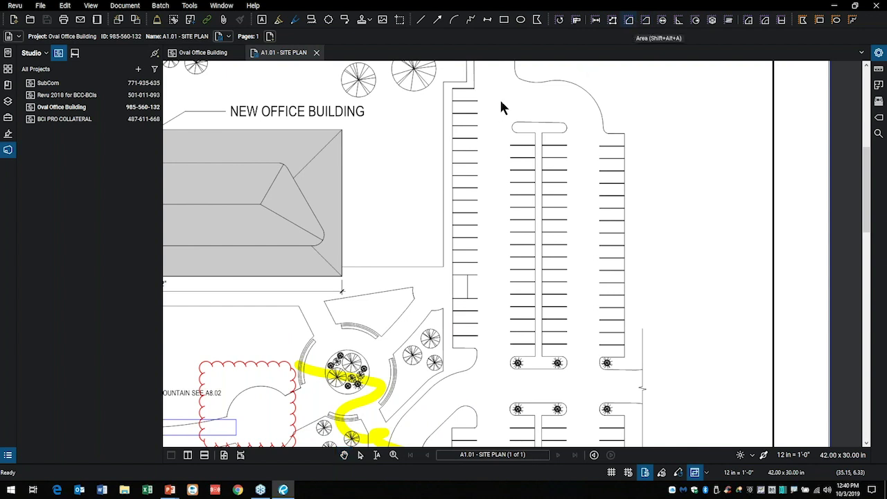
pyautogui.moveTo(452, 89); pyautogui.dragTo(625, 358)
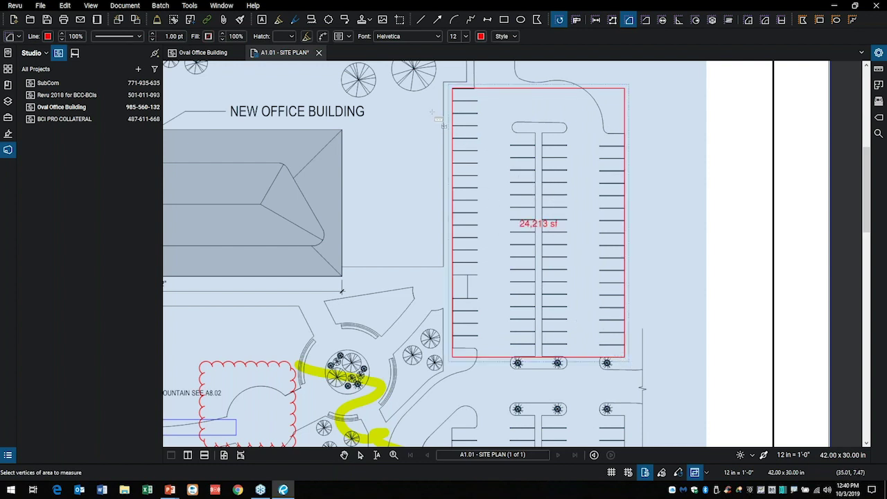
pyautogui.press('Escape')
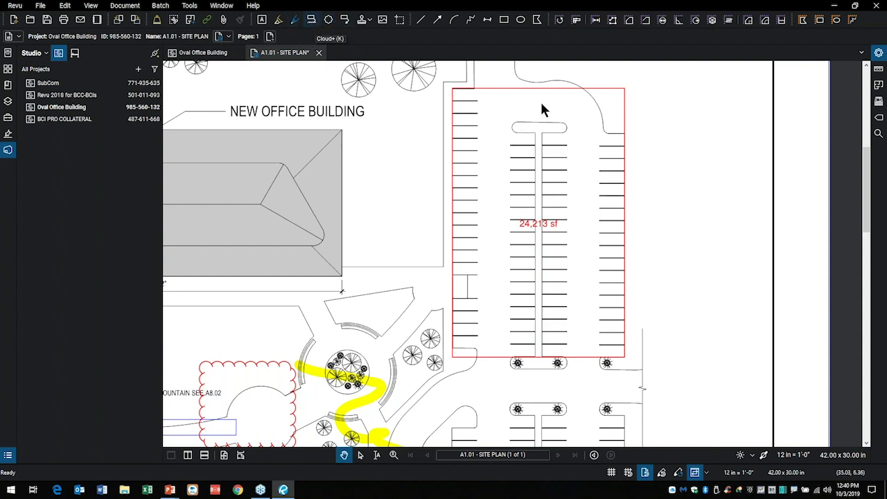
# Add a Cloud+ markup around the upper end of the parking island, captioned "adjust curb", and autosize its text box.
pyautogui.press('k')
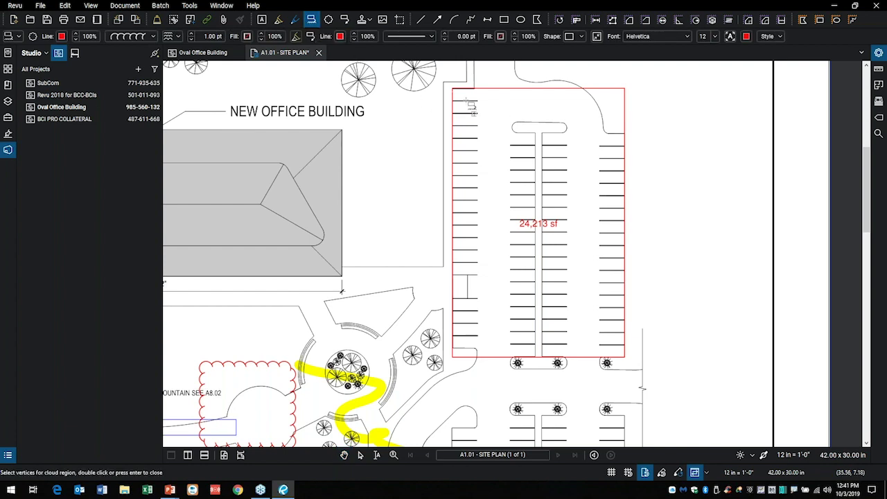
pyautogui.moveTo(504, 109); pyautogui.dragTo(577, 148)
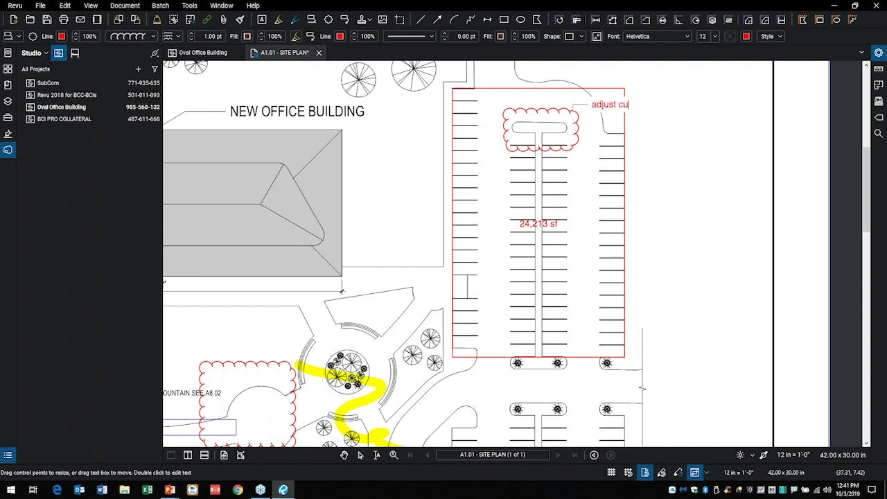
pyautogui.click(746, 179)
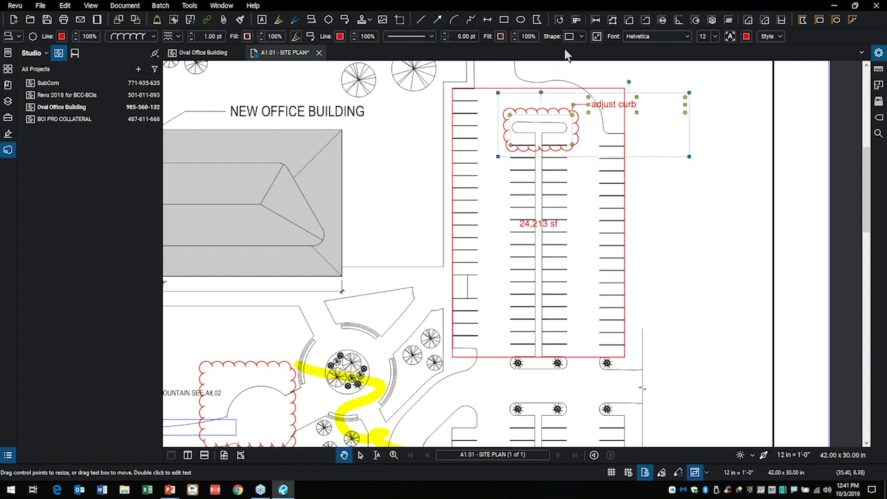
pyautogui.click(596, 38)
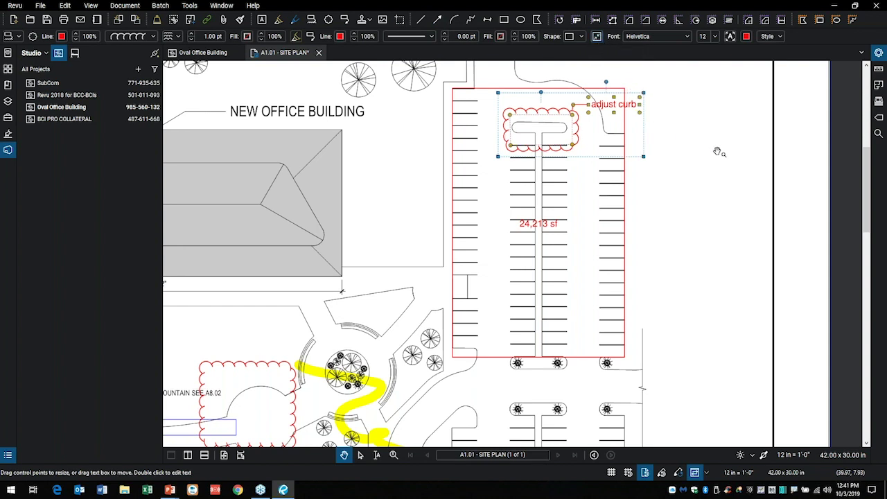
pyautogui.click(693, 149)
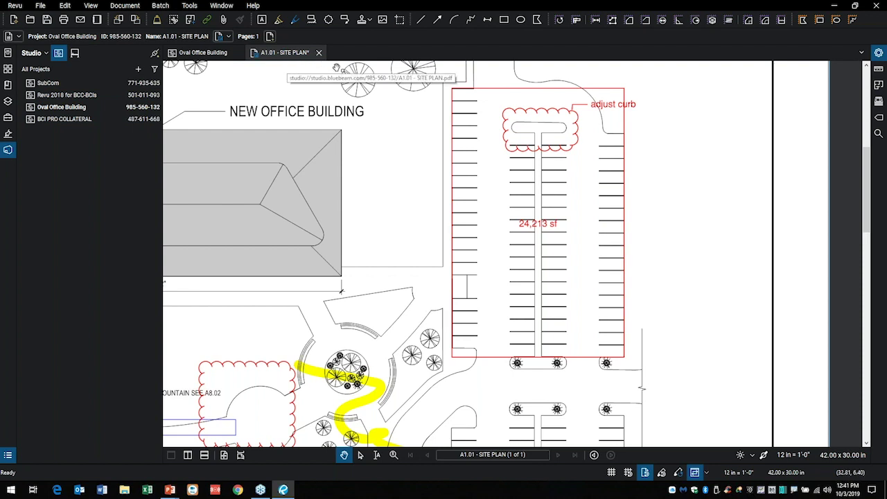
# Close and save A1.01 - SITE PLAN, and check it in as a minor version with the comment "added lot area and curb note".
pyautogui.click(319, 53)
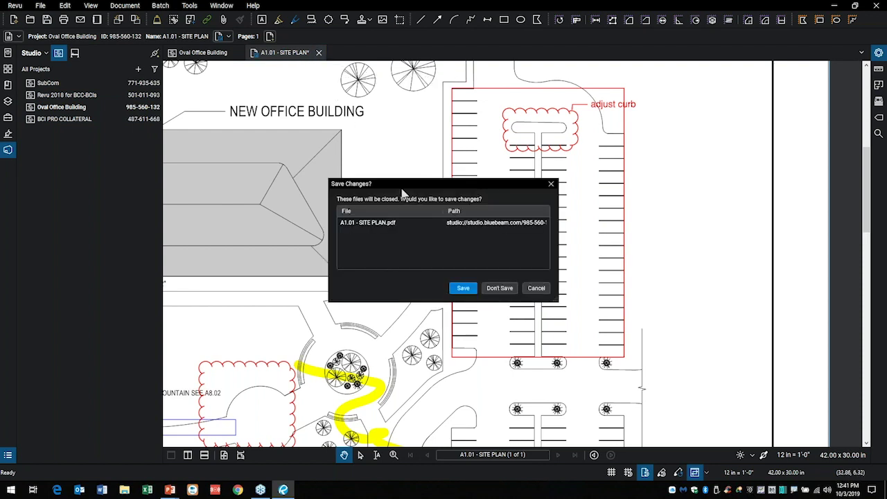
pyautogui.click(463, 288)
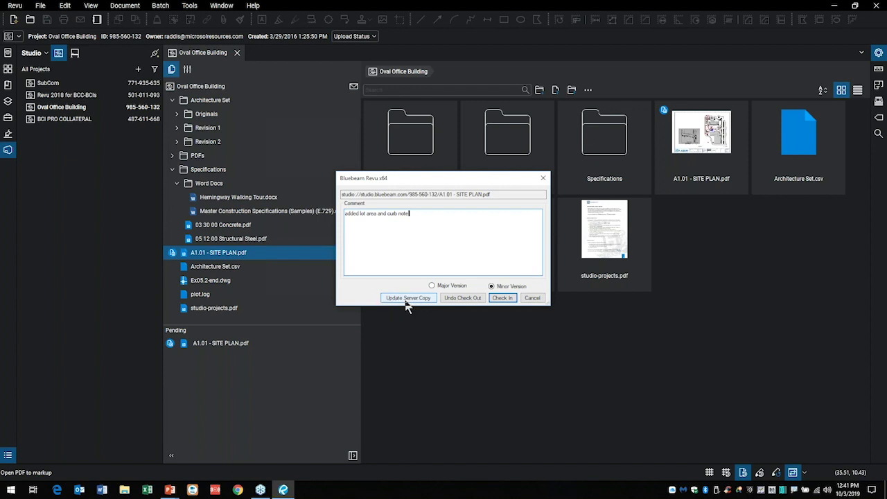
pyautogui.click(502, 299)
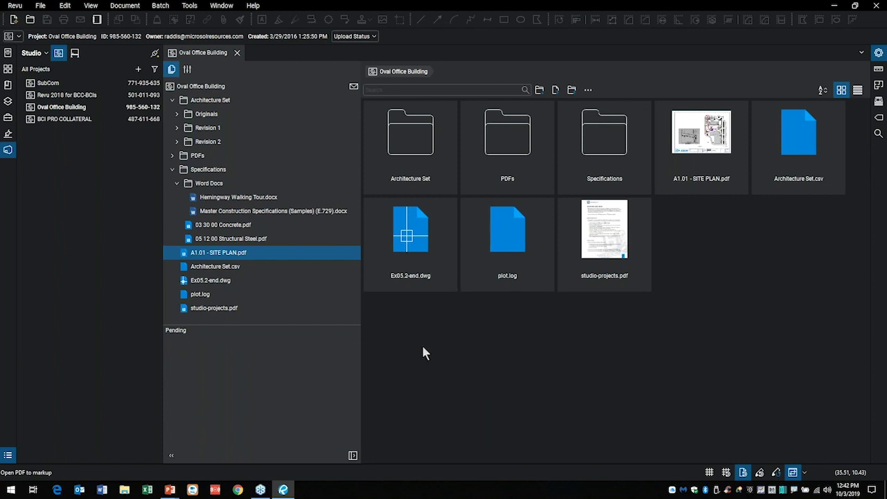
# Review the revision history of A1.01 - SITE PLAN.pdf with its full comments, select version 1.11, and close the history.
pyautogui.rightClick(694, 146)
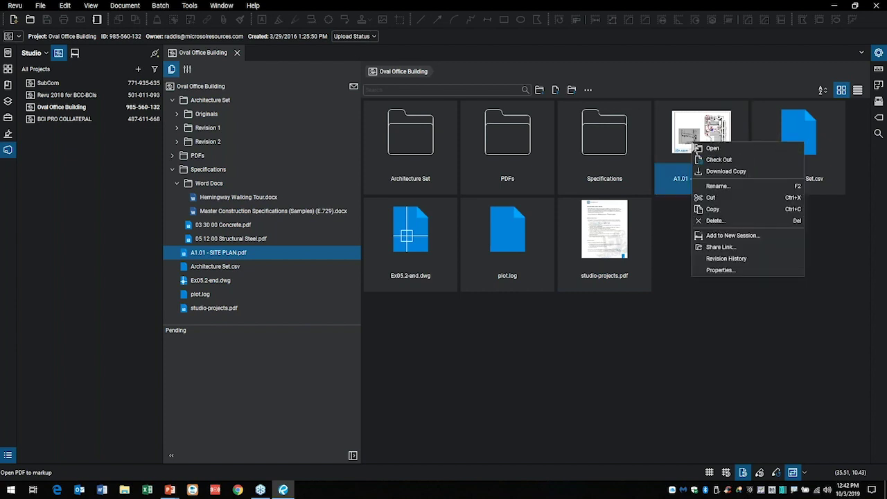
pyautogui.click(724, 258)
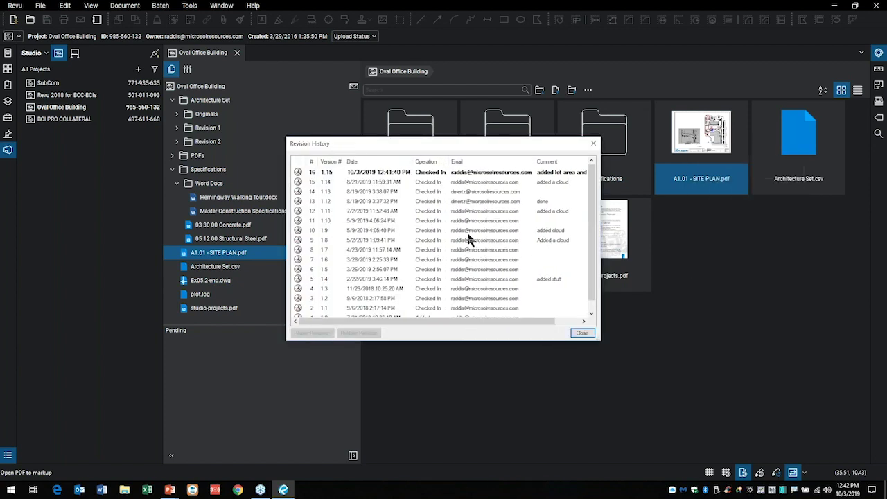
pyautogui.moveTo(599, 340); pyautogui.dragTo(694, 398)
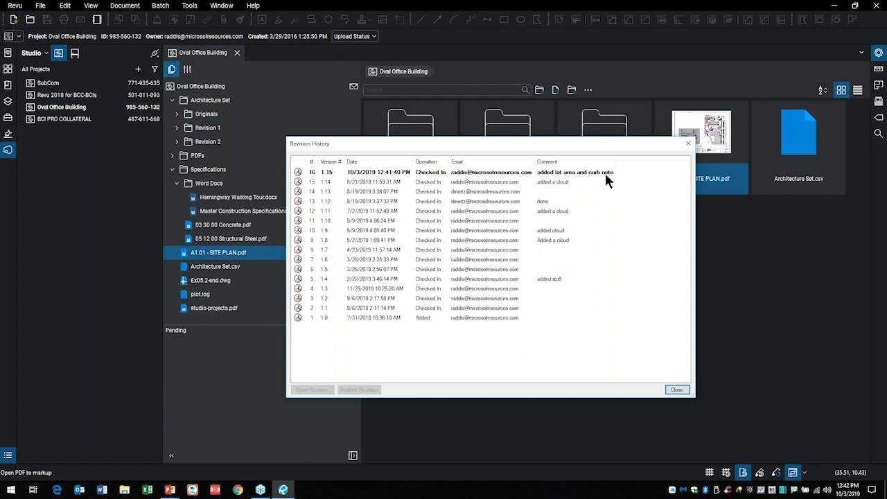
pyautogui.click(348, 211)
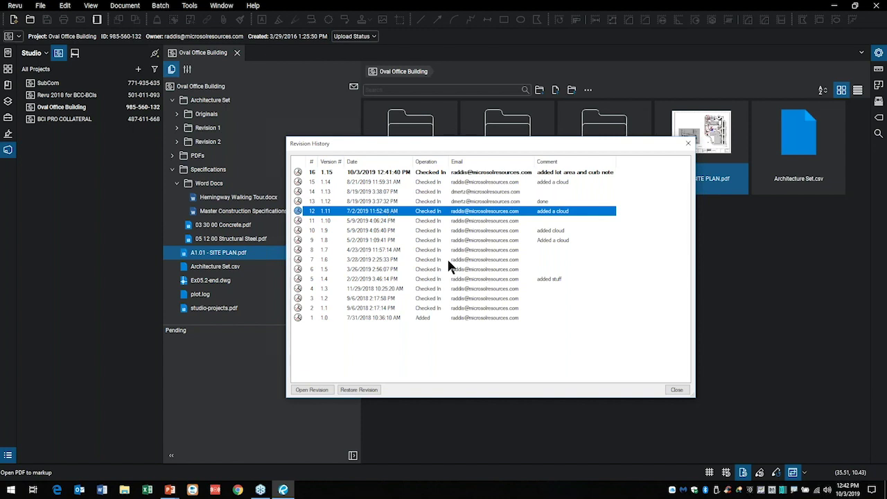
pyautogui.click(688, 146)
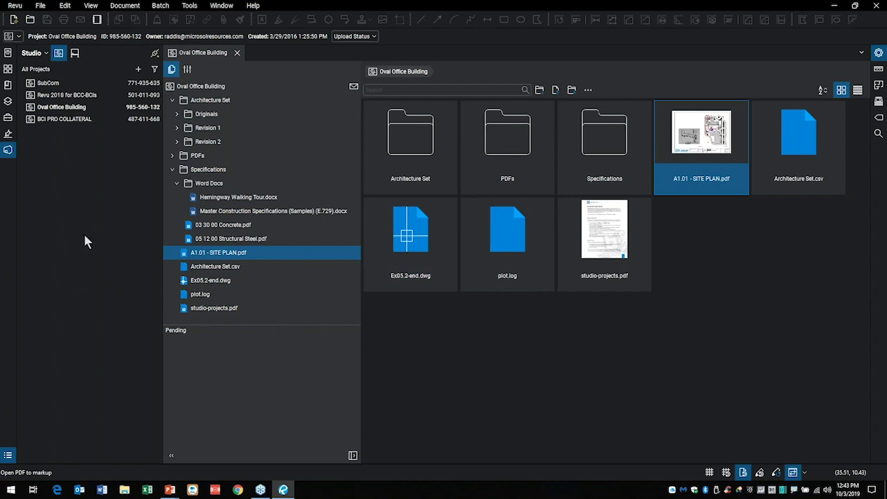
# Close the Oval Office Building project and sign out of Studio.
pyautogui.click(239, 53)
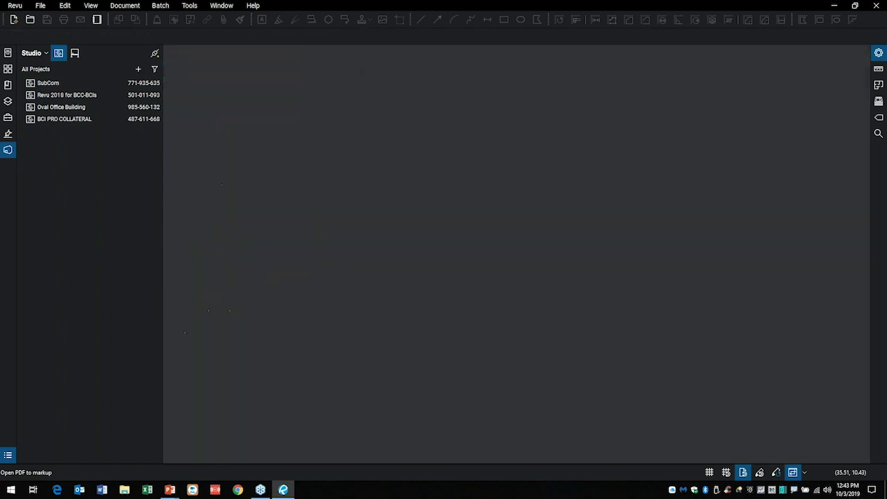
pyautogui.click(45, 55)
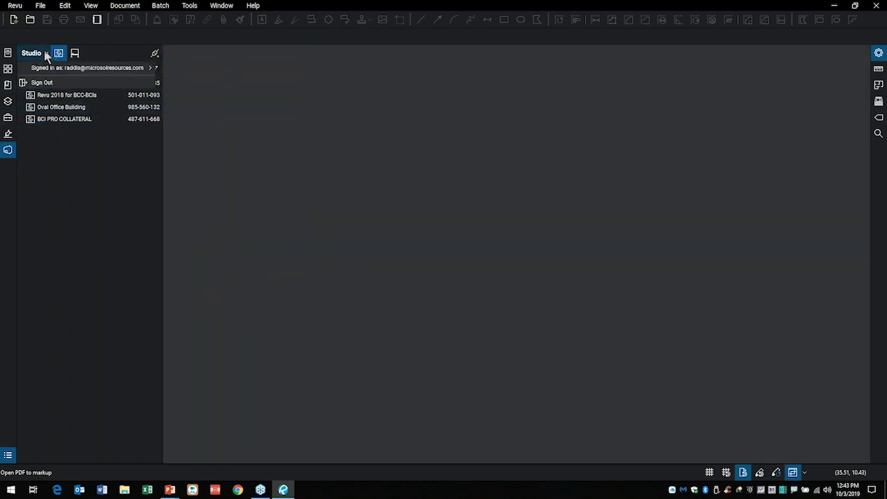
pyautogui.click(42, 84)
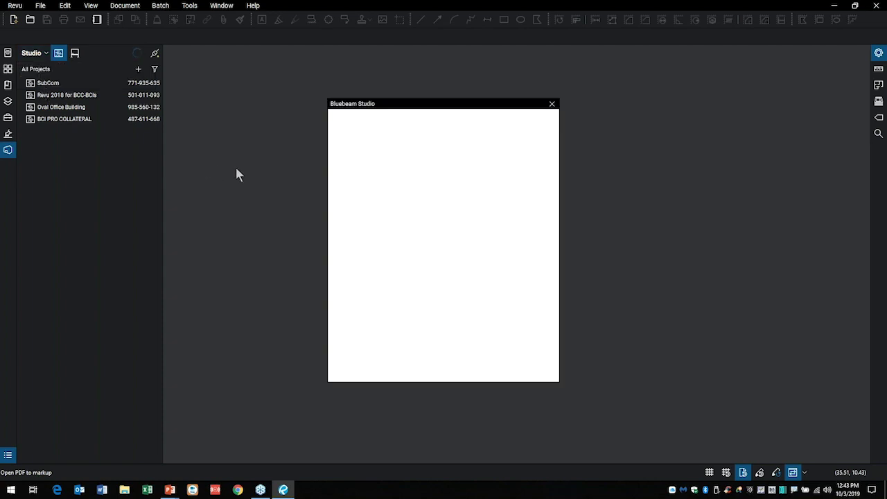
# Open A1.1.1 - 1ST FLOOR PLAN - SOUTH.pdf from the Demo category, collapse the Demo and Recents lists, and hide File Access.
pyautogui.click(7, 54)
pyautogui.click(69, 172)
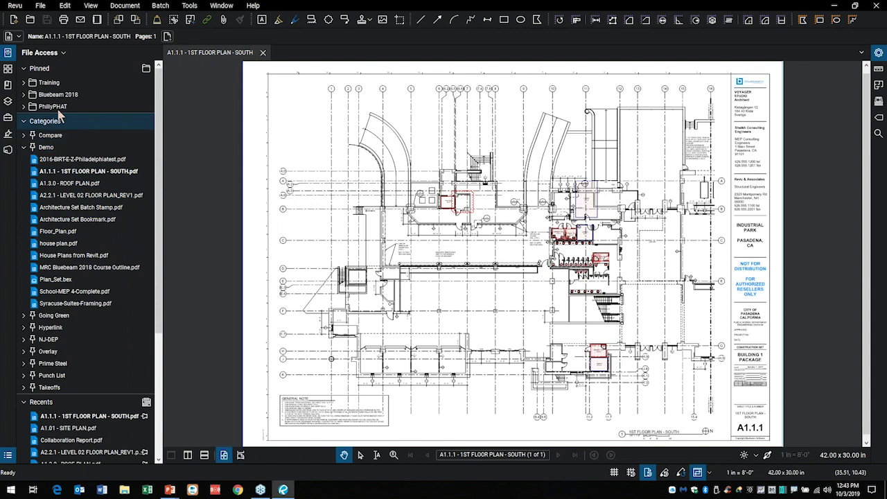
pyautogui.moveTo(55, 197)
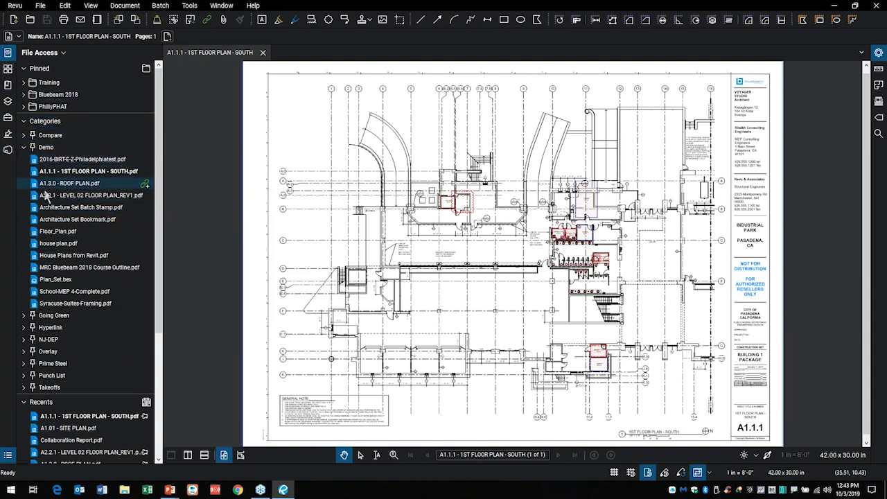
pyautogui.click(26, 148)
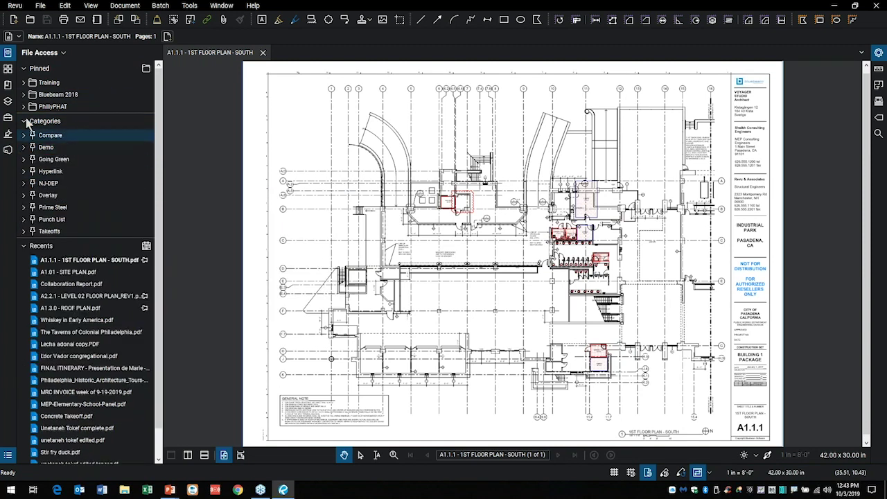
pyautogui.click(24, 246)
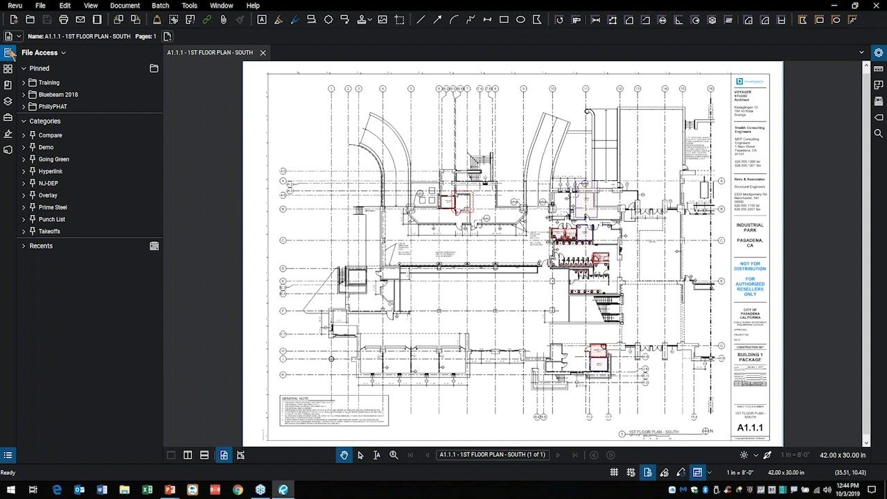
pyautogui.click(9, 53)
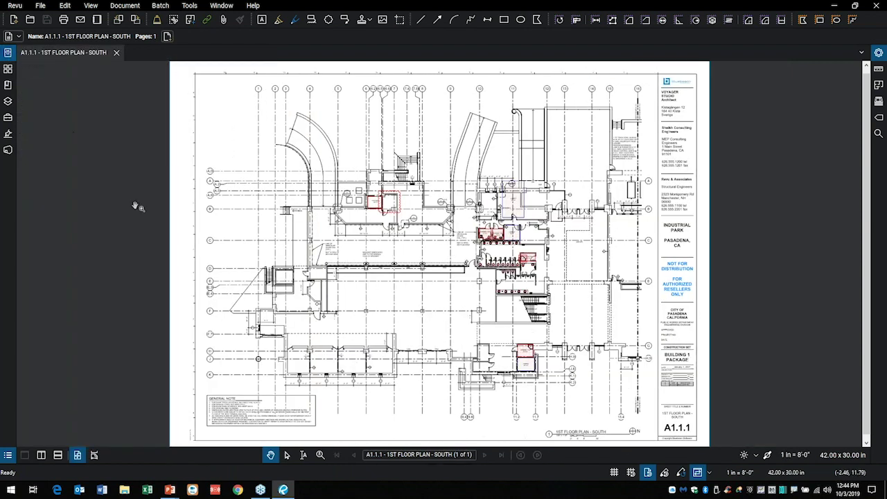
# Switch to the PowerPoint slide show and advance past the Demonstration slide.
pyautogui.hotkey('alt', 'Tab')
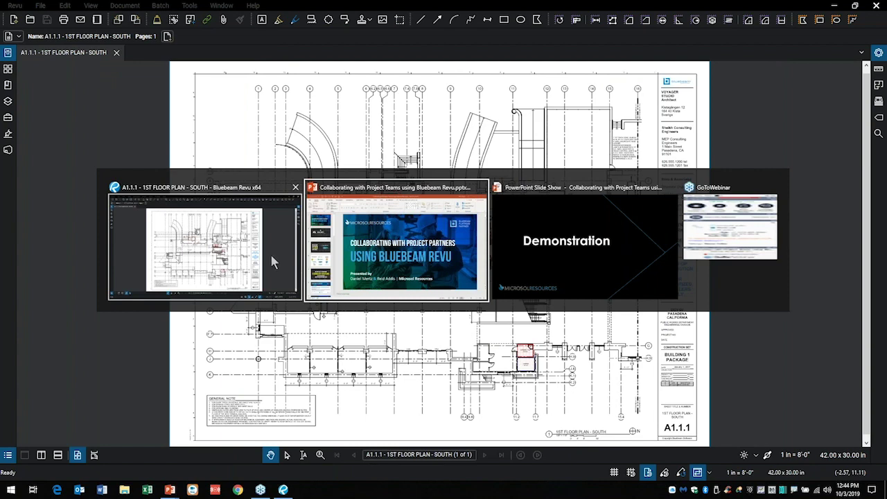
pyautogui.hotkey('alt', 'Tab')
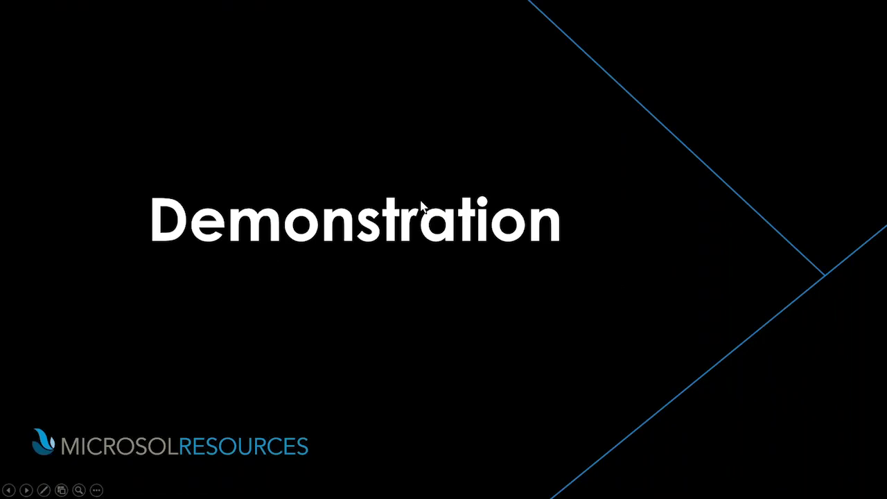
pyautogui.click(441, 160)
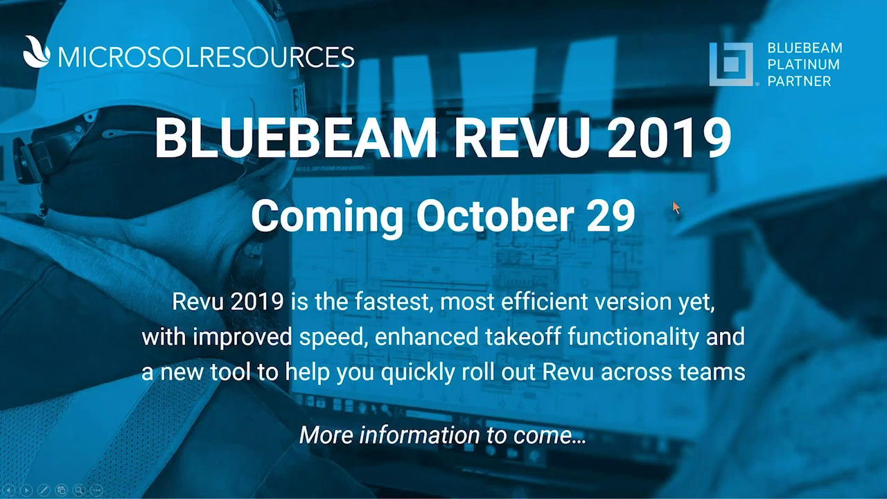